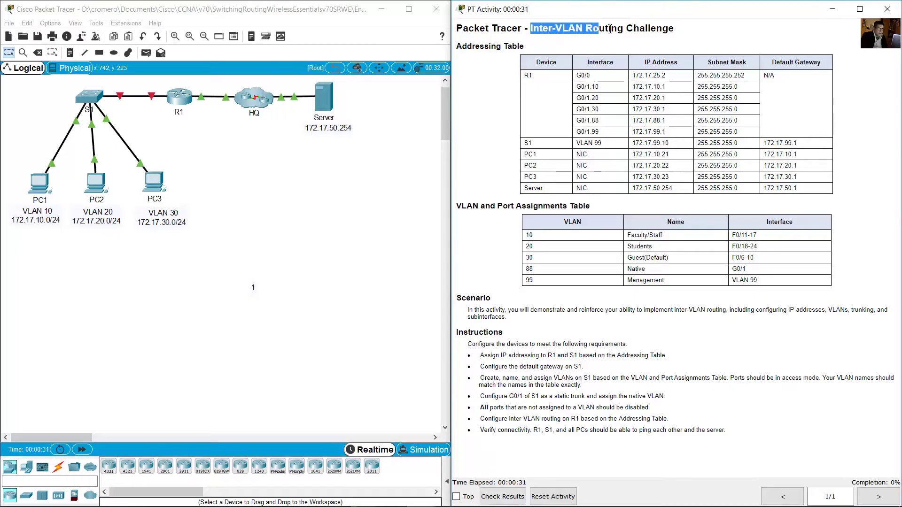
- Review the Addressing Table rows for R1's subinterfaces, S1 and PC1 to PC3
drag(463, 47, 591, 80)
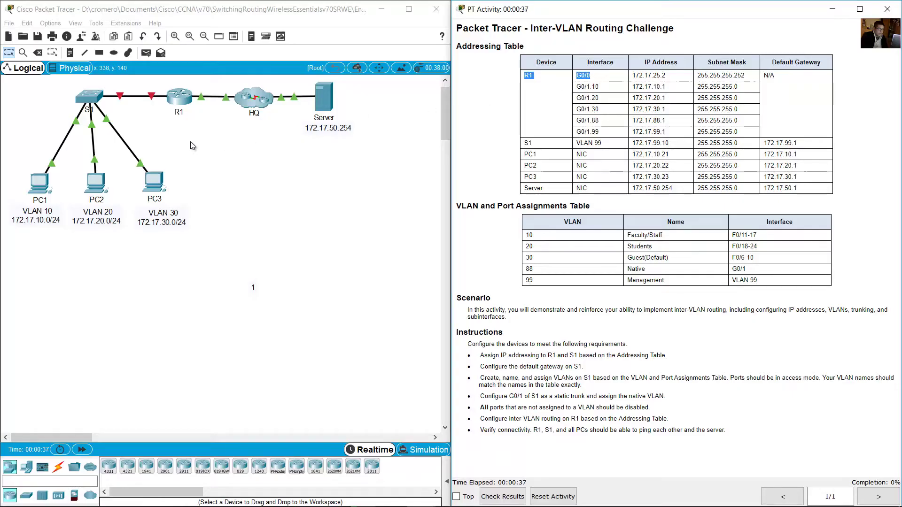
click(199, 121)
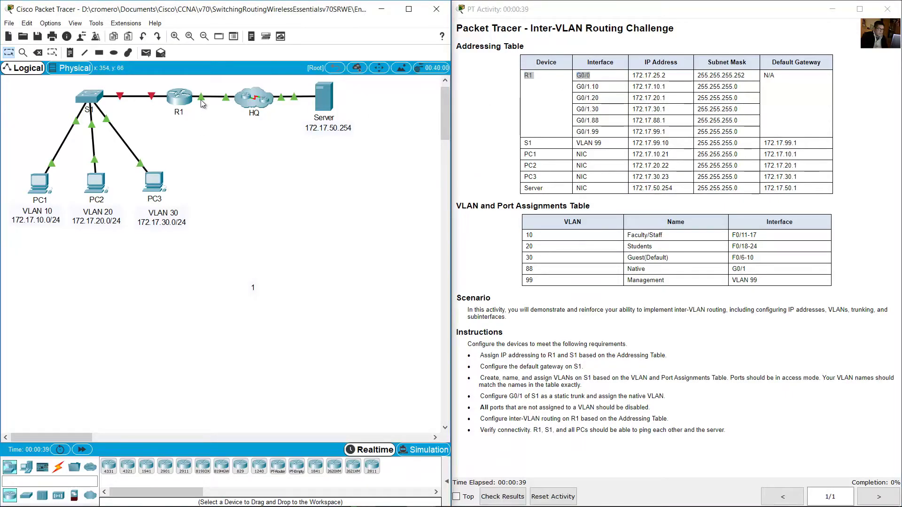
mouse_move(201, 95)
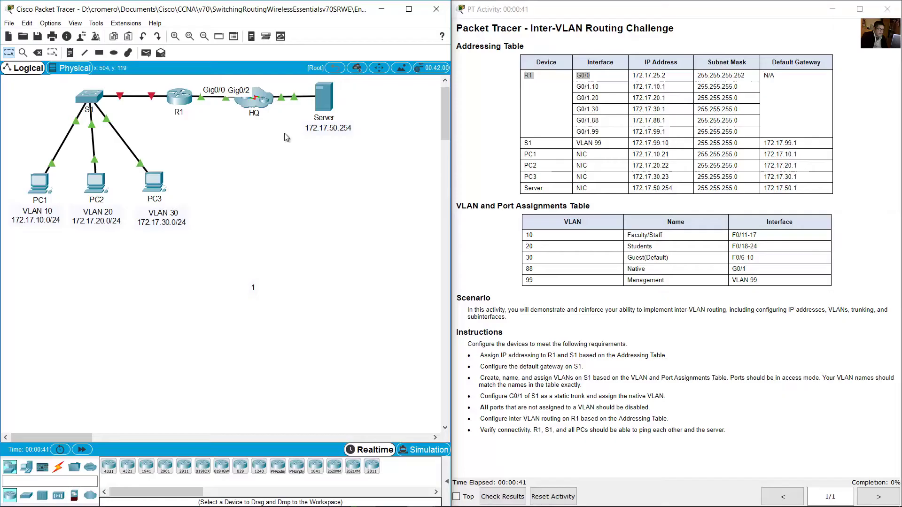
click(581, 87)
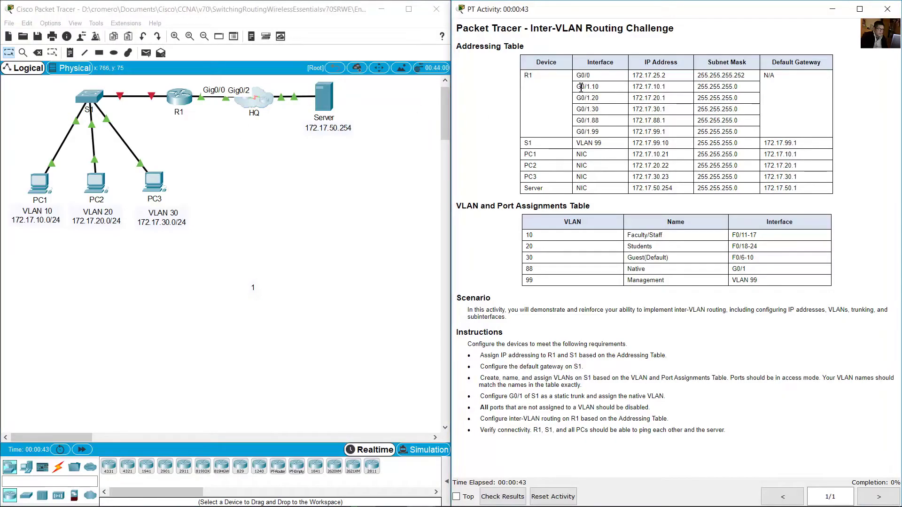
drag(582, 87, 740, 133)
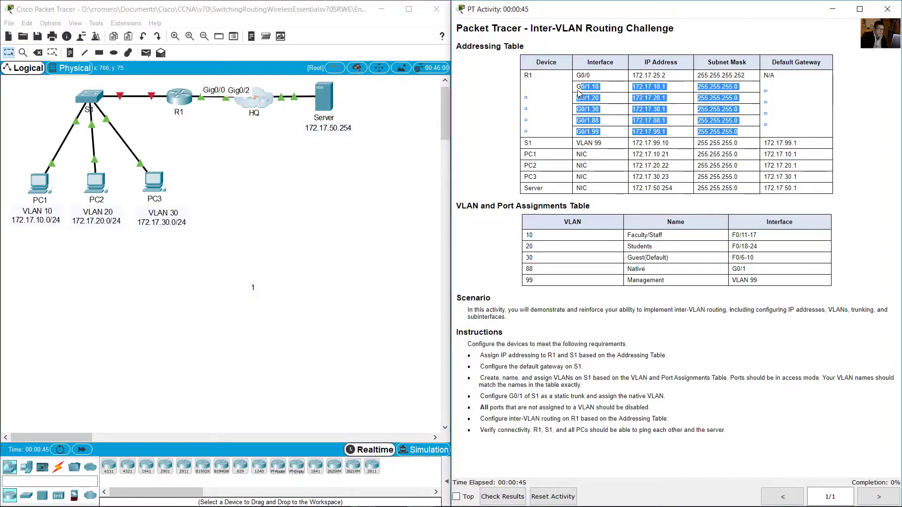
click(207, 129)
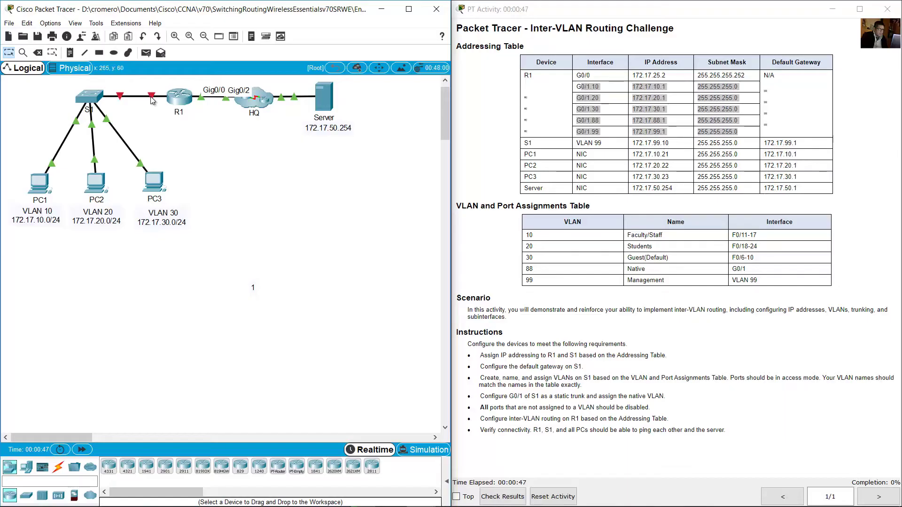
mouse_move(154, 99)
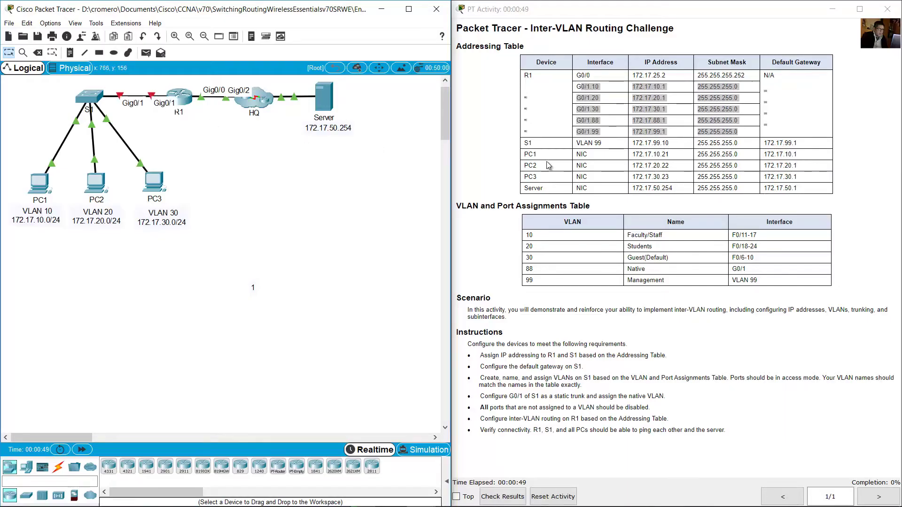
drag(575, 144, 803, 145)
click(78, 114)
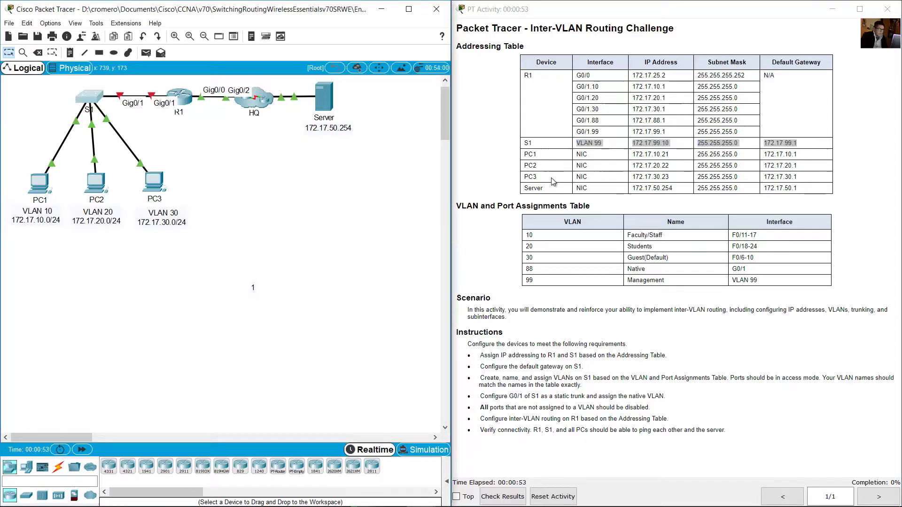
click(530, 161)
drag(529, 159, 797, 176)
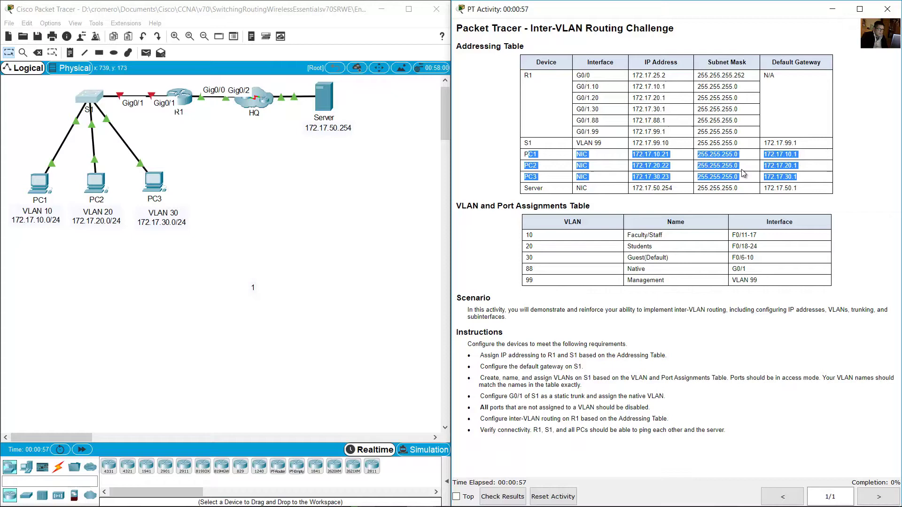
- Match the PCs and Server to their addressing rows, and review the VLAN assignments and instructions
drag(220, 160, 13, 243)
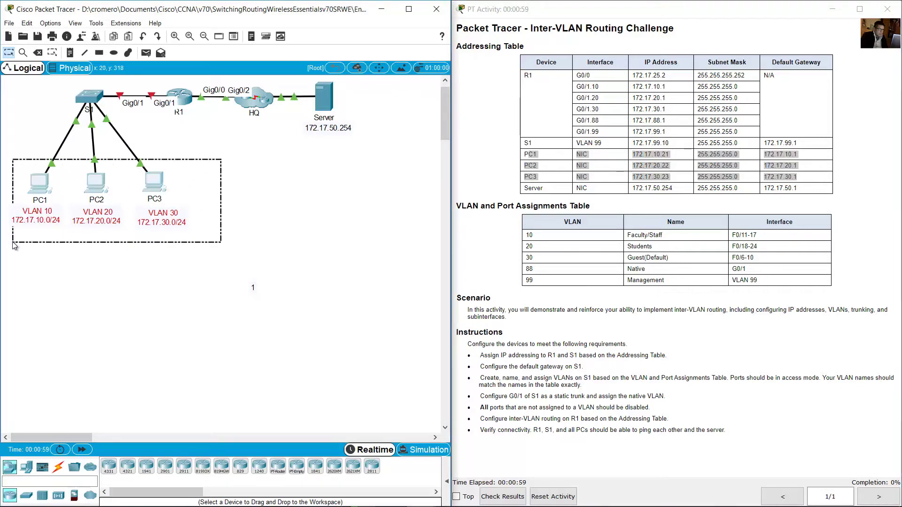
click(46, 285)
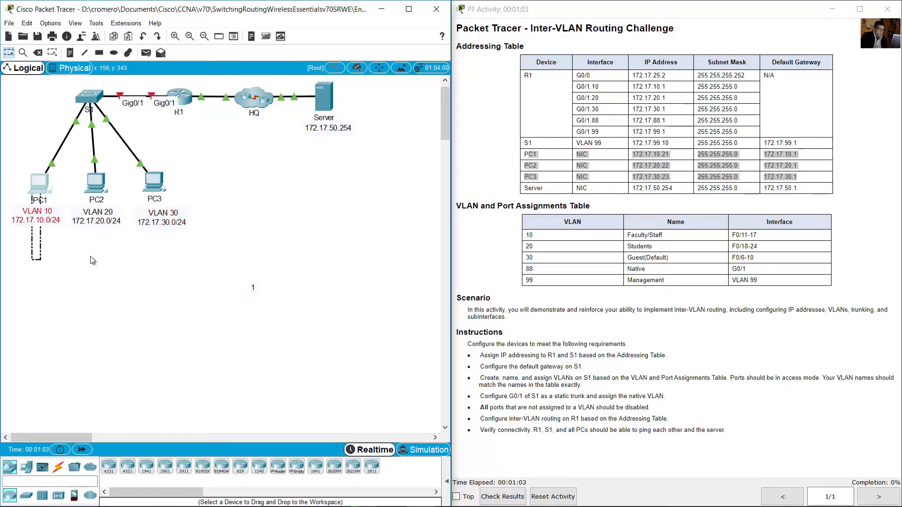
drag(89, 256, 87, 194)
drag(193, 275, 143, 172)
click(621, 190)
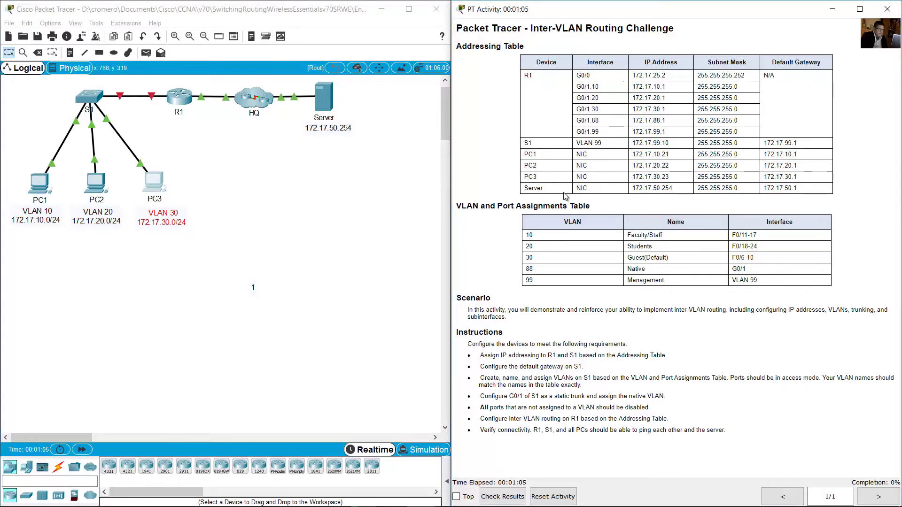
drag(533, 188, 783, 188)
drag(381, 175, 312, 94)
drag(480, 221, 555, 206)
drag(533, 235, 783, 283)
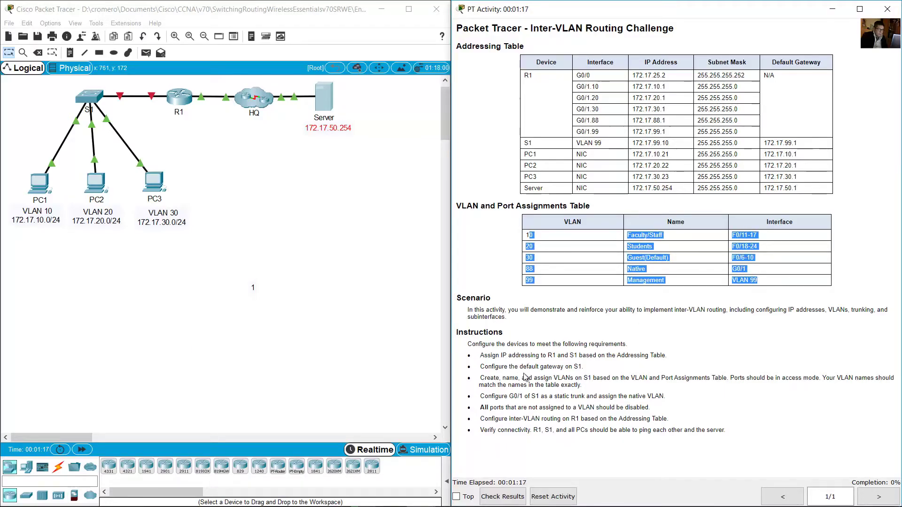
drag(456, 333, 516, 346)
click(483, 360)
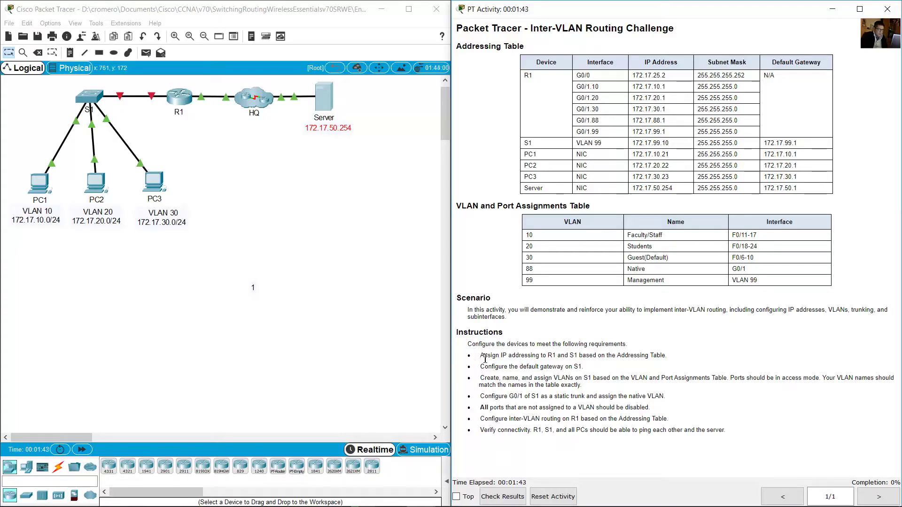
drag(480, 356, 671, 358)
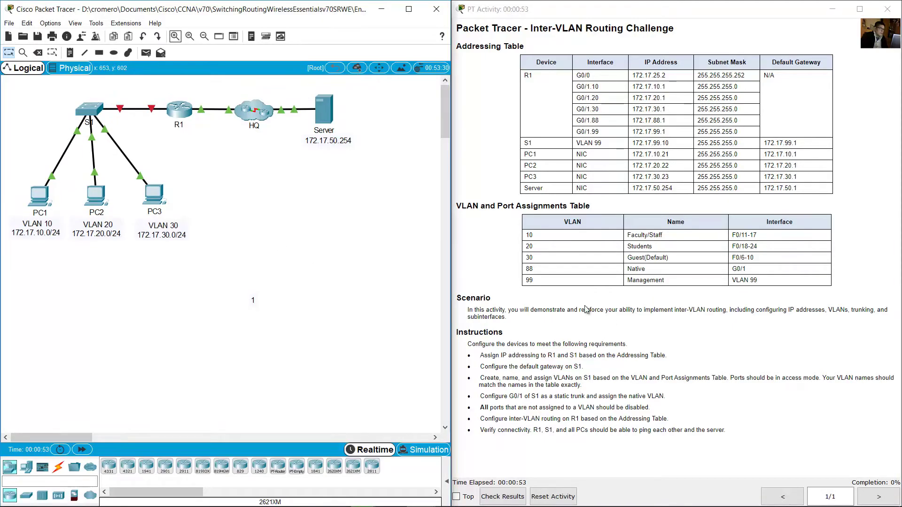
- On R1's console, enter privileged mode with 'en', then global configuration with 'conf term'
click(188, 115)
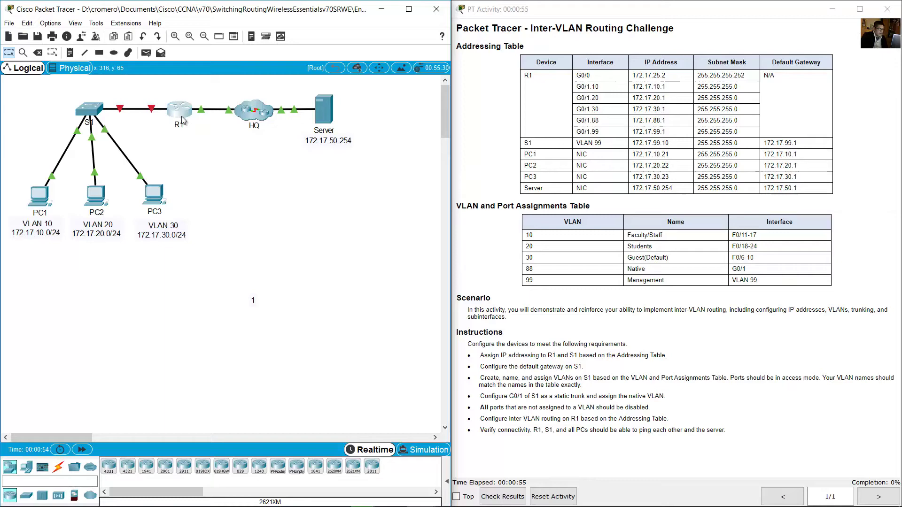
drag(391, 117, 83, 235)
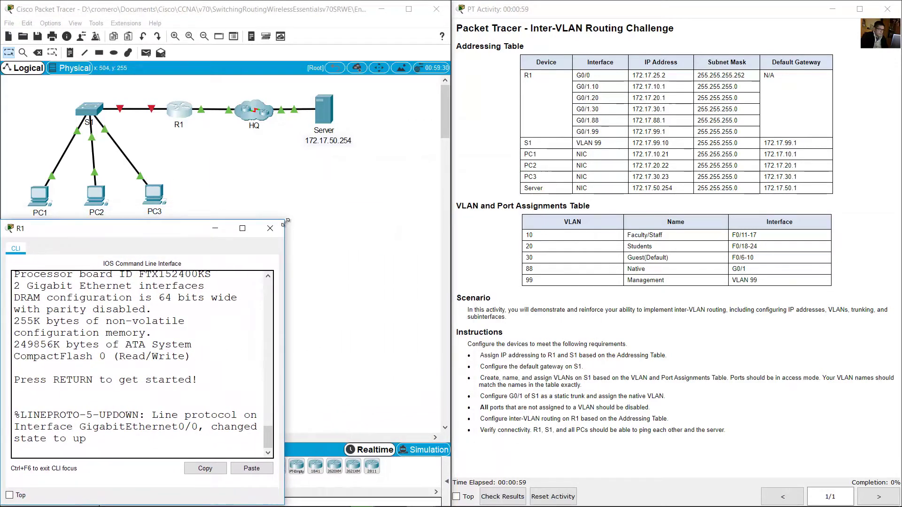
drag(284, 220, 452, 206)
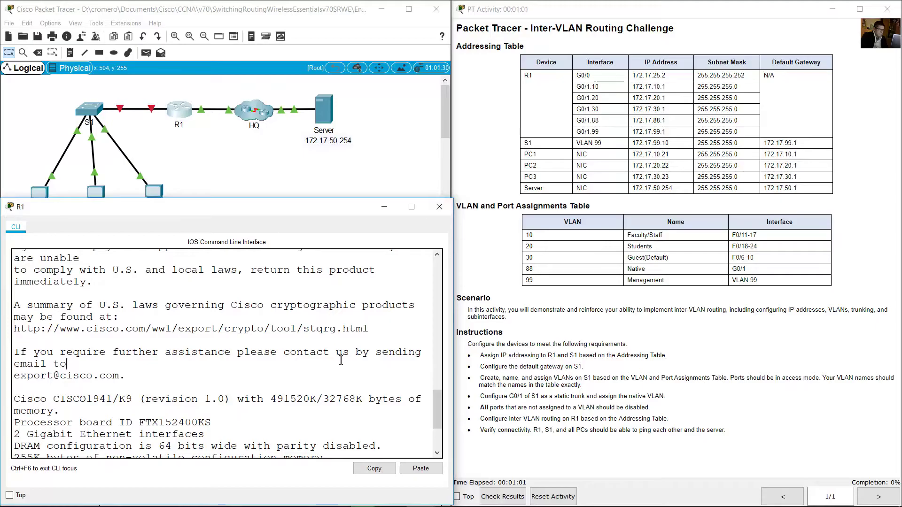
key(Return)
text(en)
key(Return)
text(conf t)
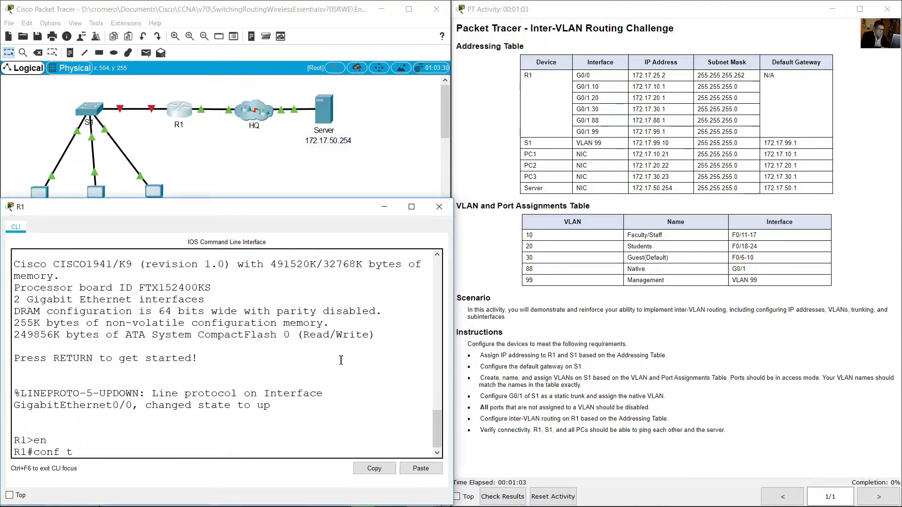
text(erm)
key(Return)
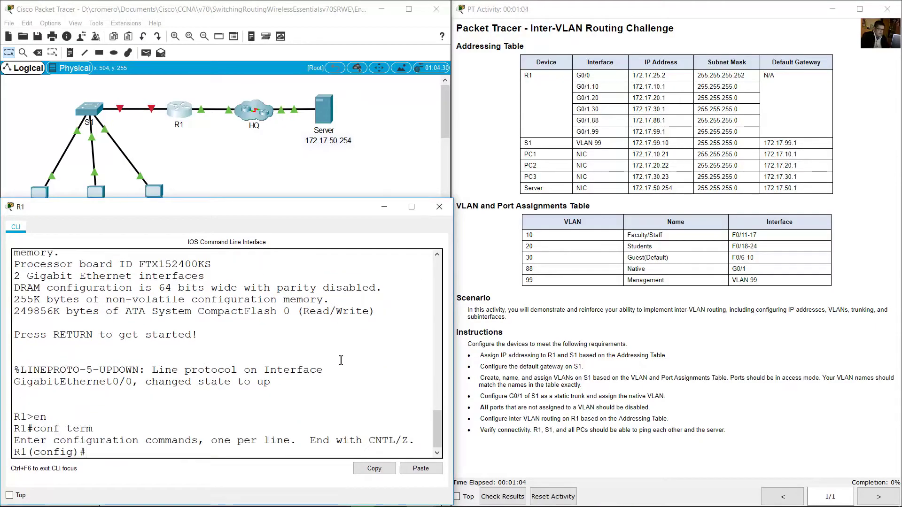
- Enter subinterface G0/1.10 on R1 with 'int g0/1.10'
click(171, 86)
mouse_move(157, 113)
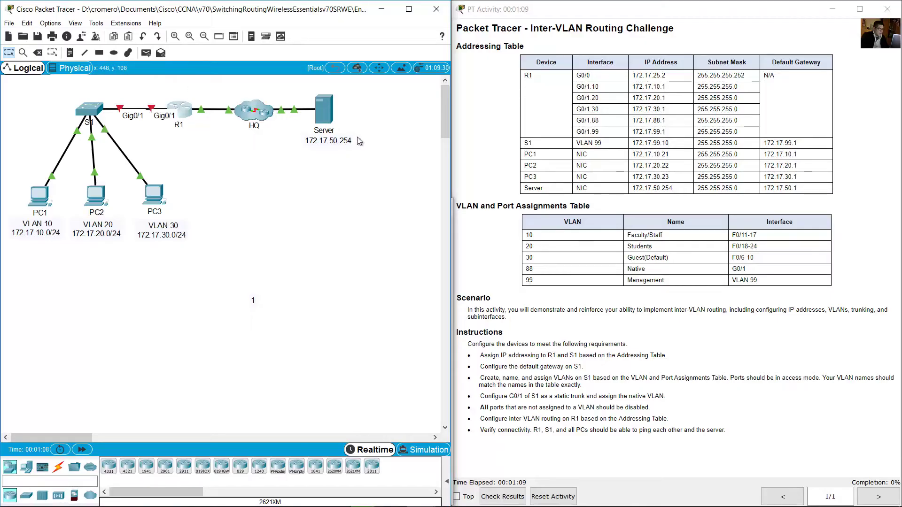
click(572, 113)
drag(576, 88, 577, 115)
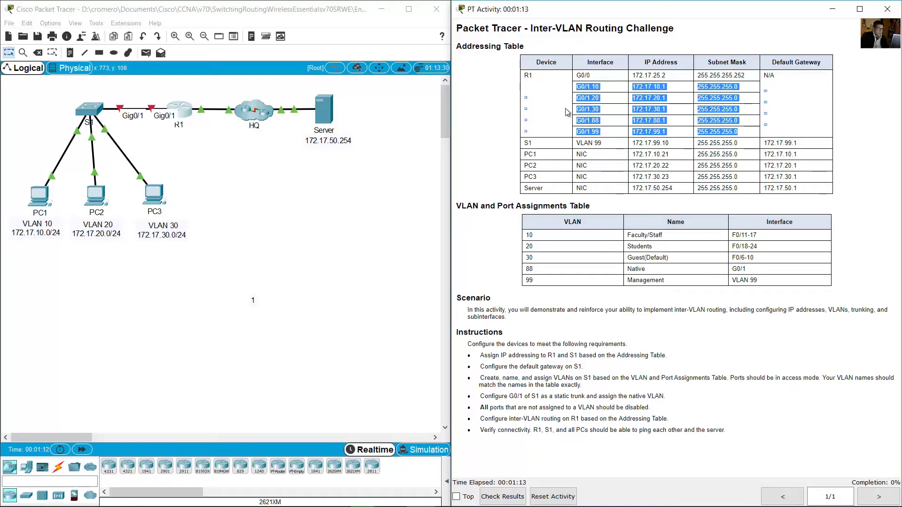
click(568, 112)
click(183, 113)
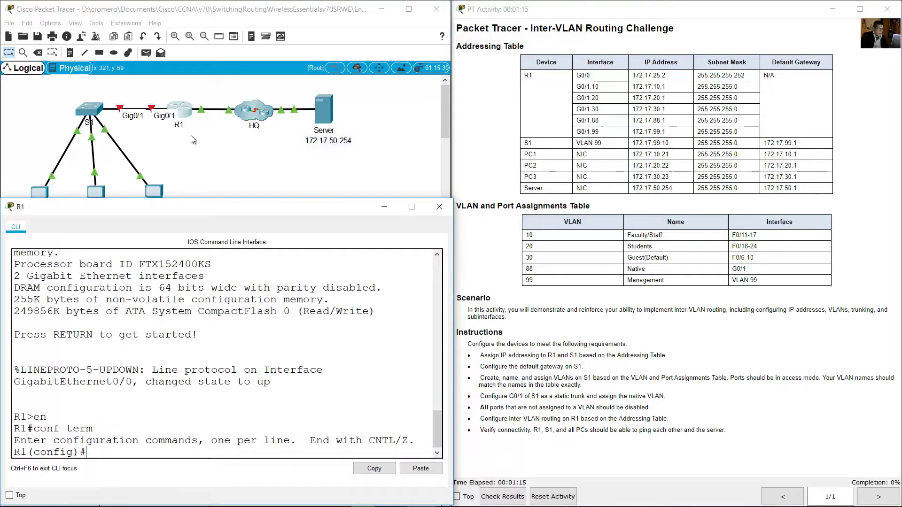
text(int g0)
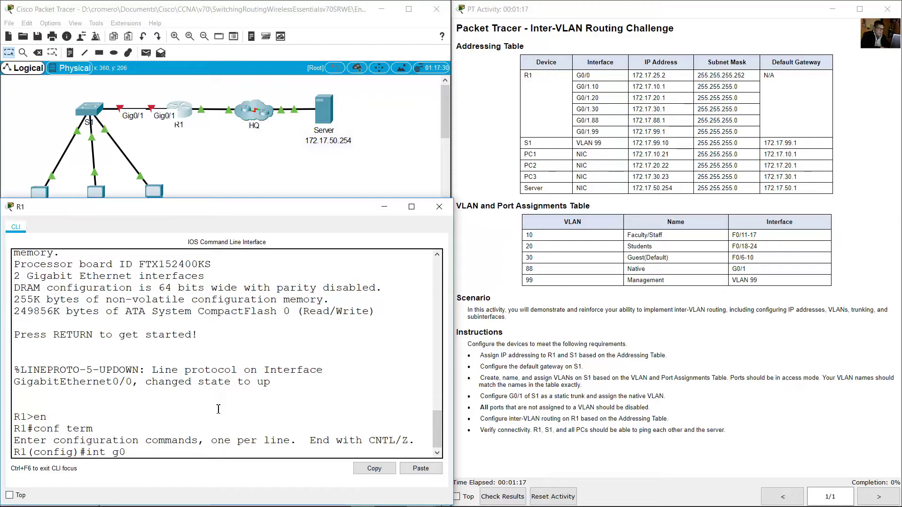
text(/1.10)
click(624, 71)
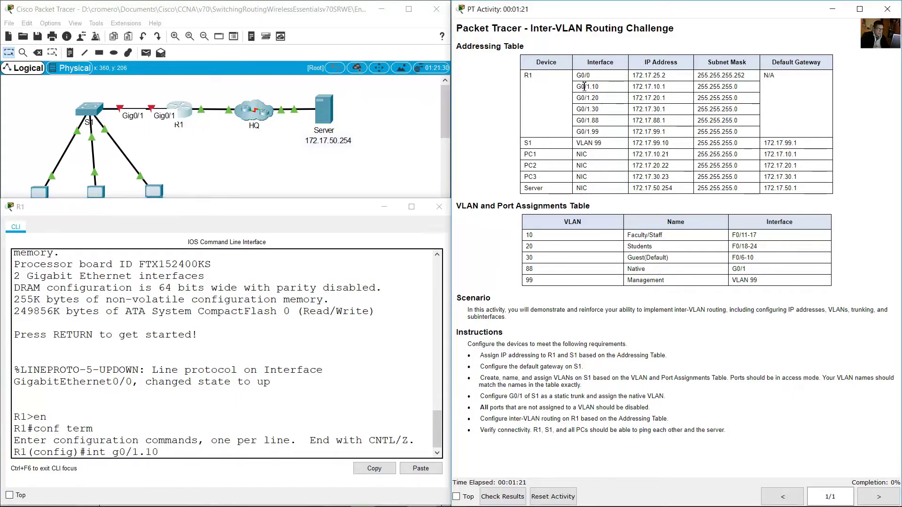
drag(582, 86, 600, 86)
click(323, 452)
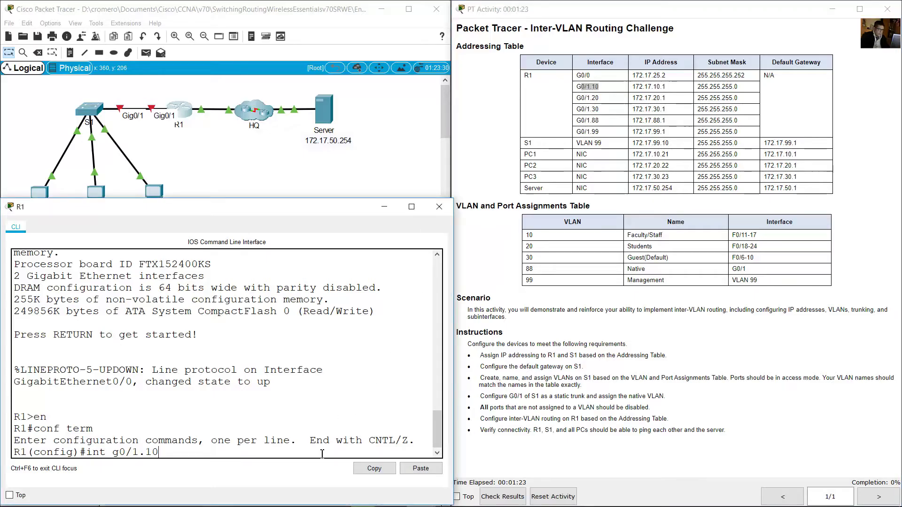
key(Return)
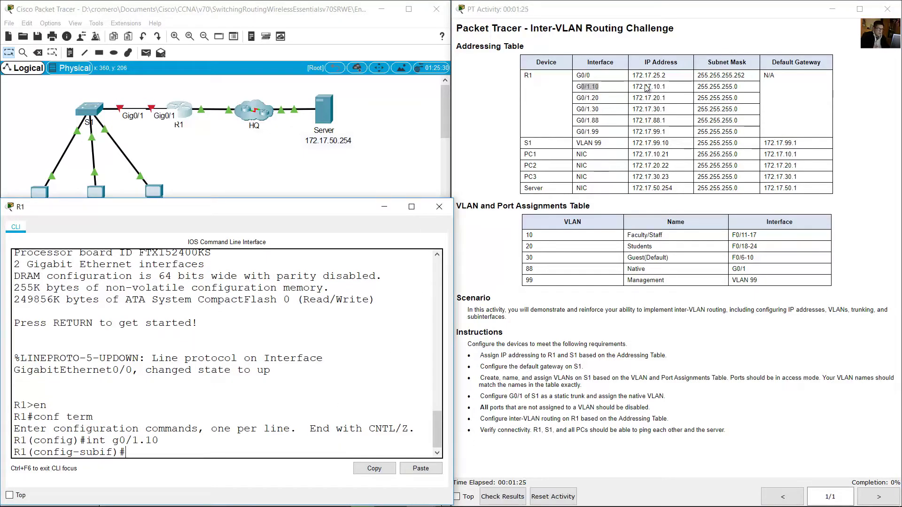
- Give G0/1.10 encapsulation dot1q 10 and IP 172.17.10.1 255.255.255.0
click(671, 86)
drag(636, 86, 728, 87)
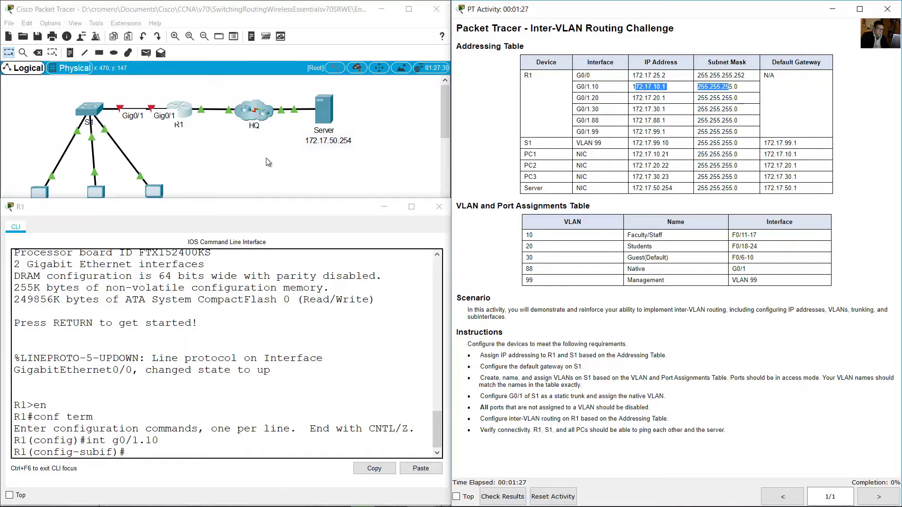
click(197, 437)
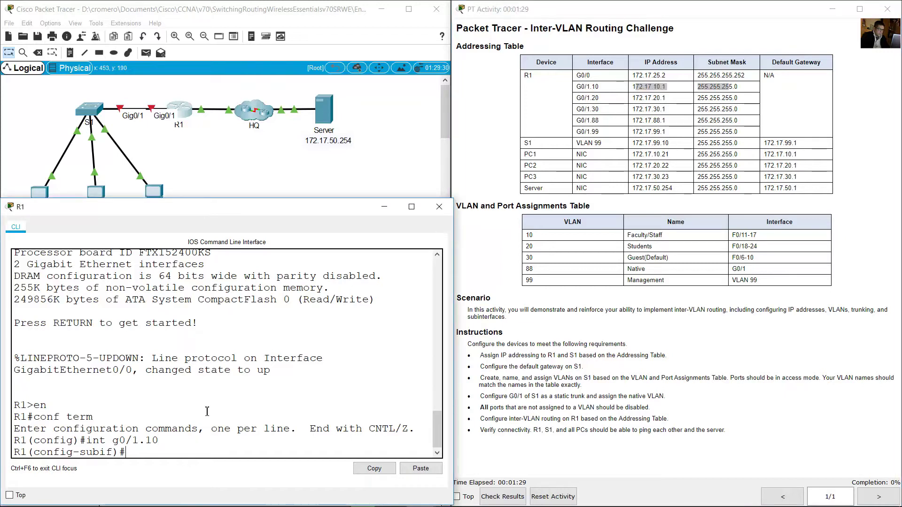
text(encapsu)
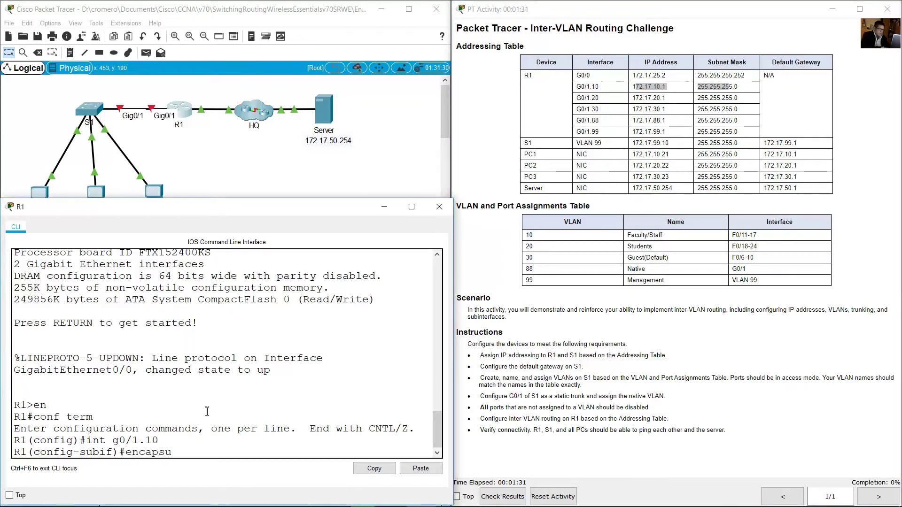
text(lation dot1q)
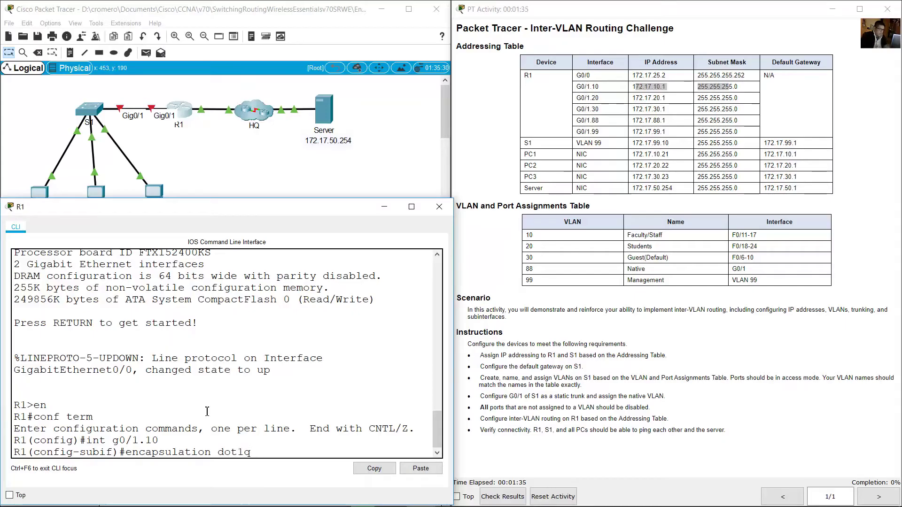
click(648, 88)
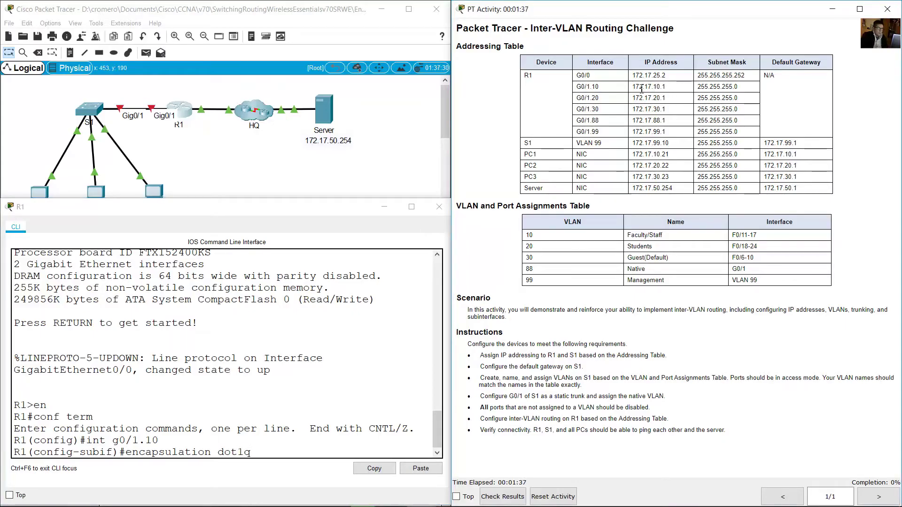
drag(642, 89, 667, 91)
click(218, 166)
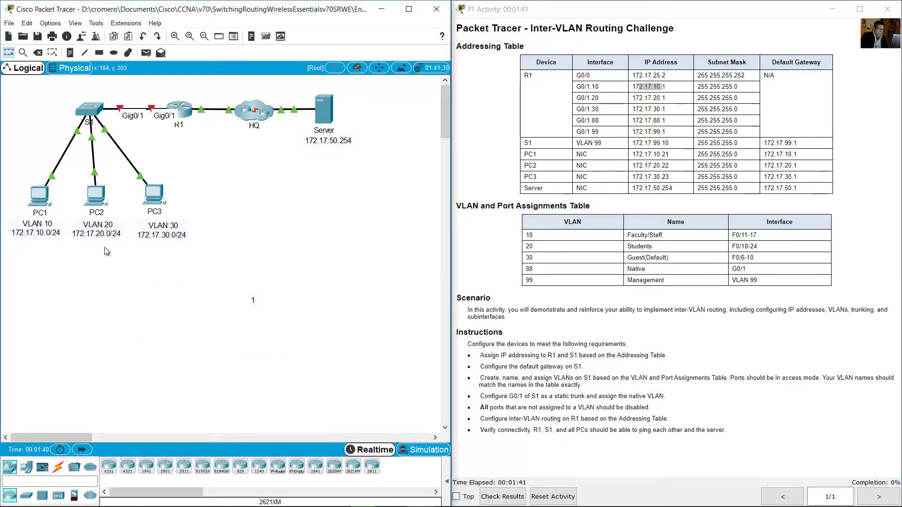
drag(48, 276, 42, 235)
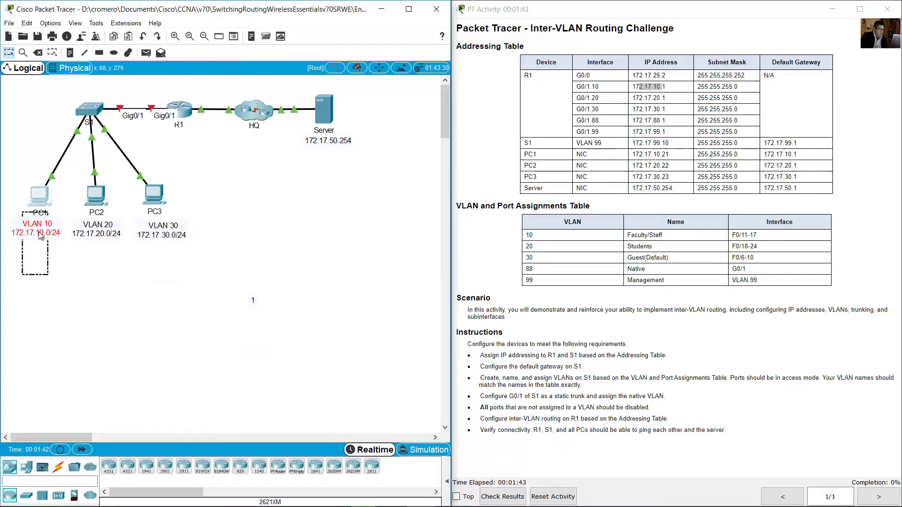
click(181, 110)
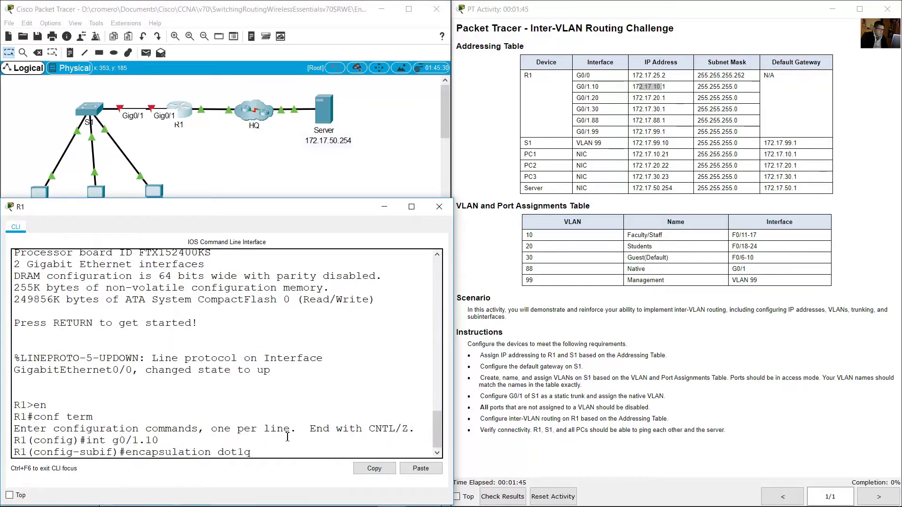
key(BackSpace)
key(BackSpace)
text(10)
key(Return)
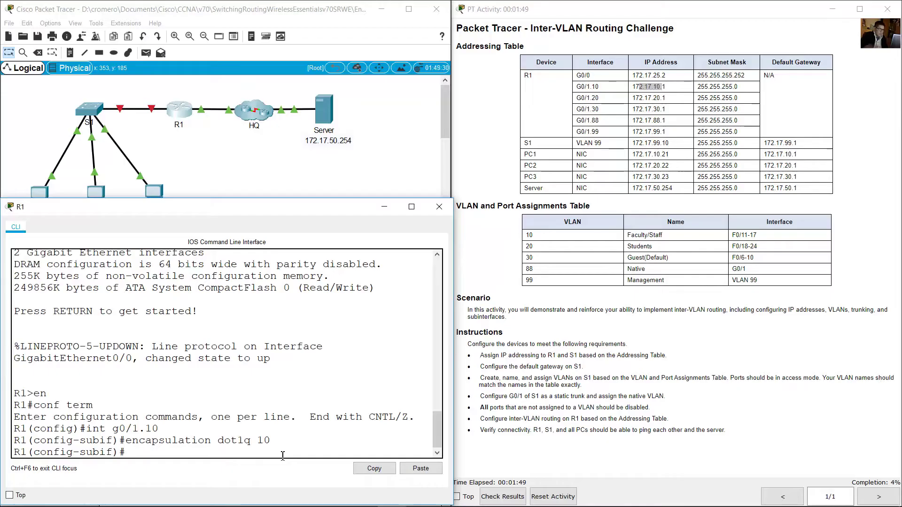
text(ip addres)
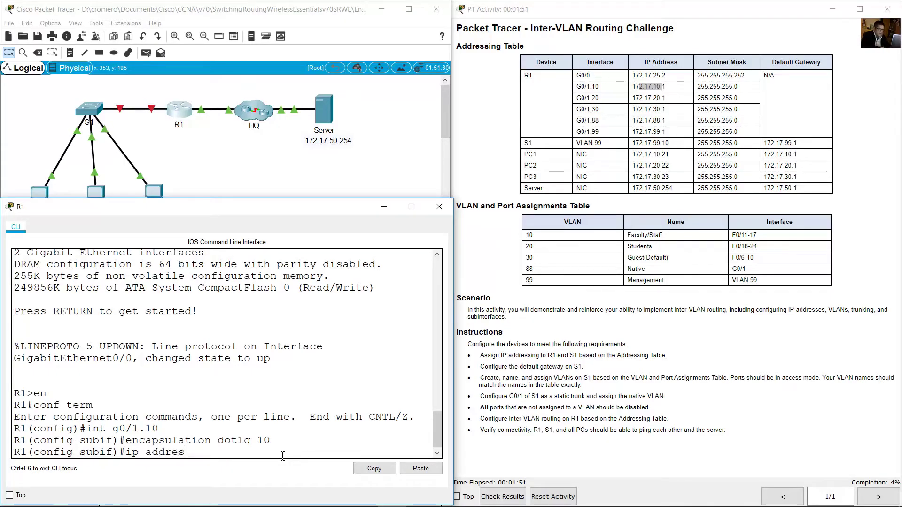
text(s 172.17.10.1 255.255.255.0)
key(Return)
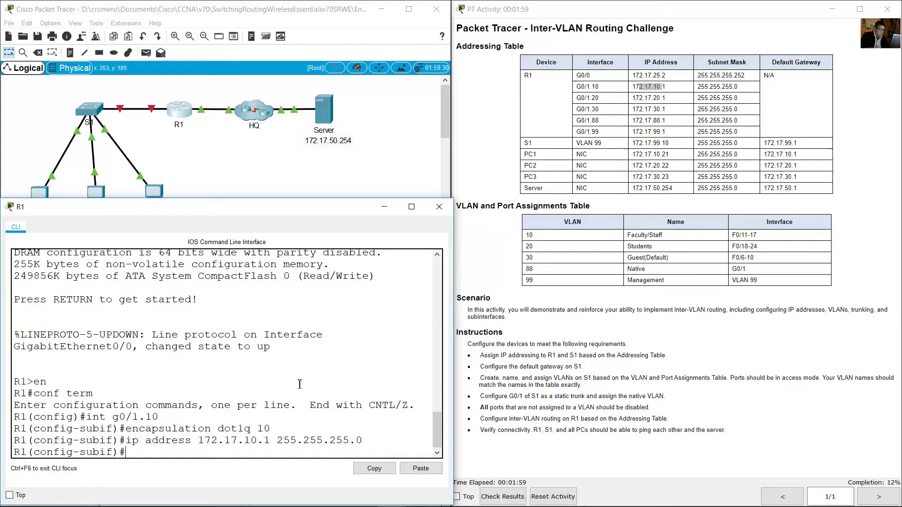
- Enter subinterface G0/1.20 by editing the recalled interface command
click(584, 99)
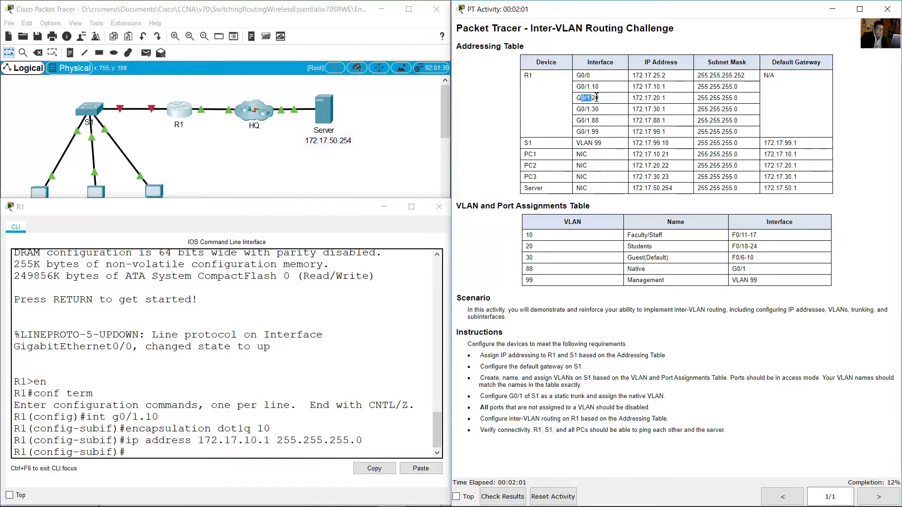
click(209, 375)
key(Up)
key(Up)
key(Up)
key(Left)
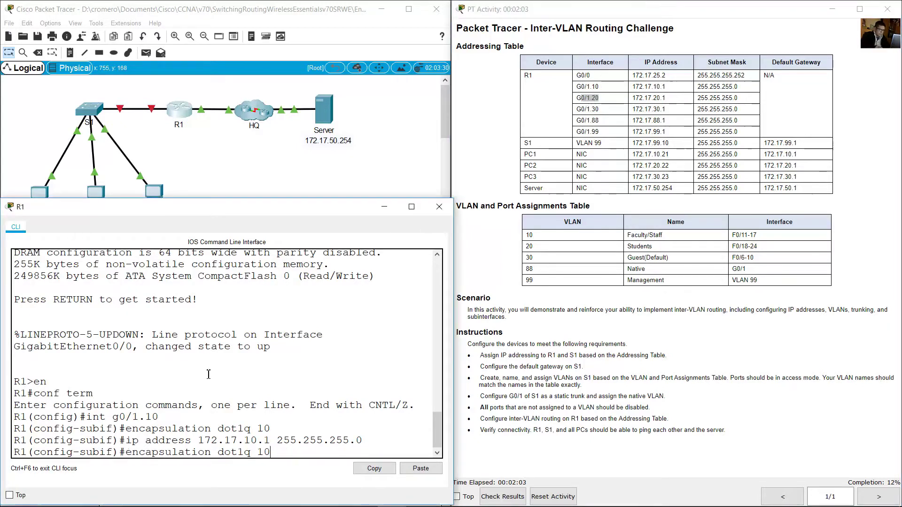
key(BackSpace)
text(2)
key(Return)
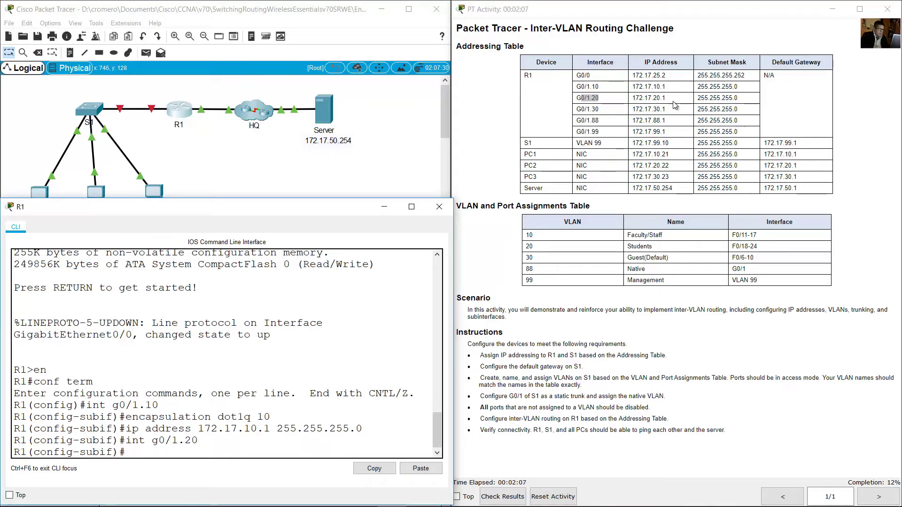
- Give G0/1.20 encapsulation dot1q 20 and IP 172.17.20.1 255.255.255.0
double_click(657, 98)
click(245, 187)
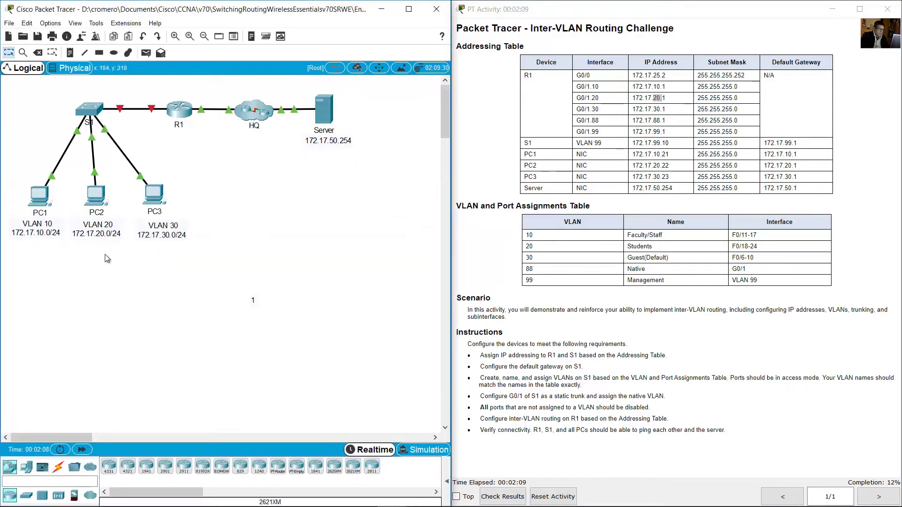
drag(115, 290, 92, 240)
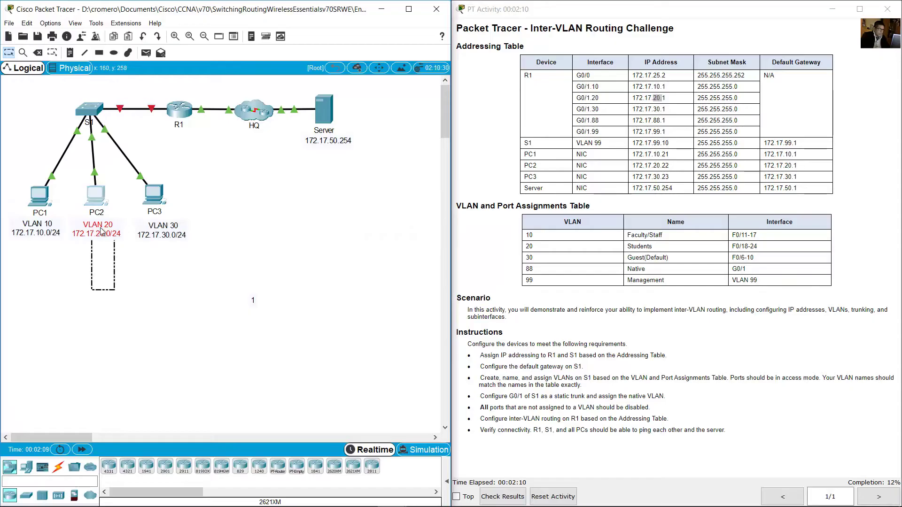
click(178, 120)
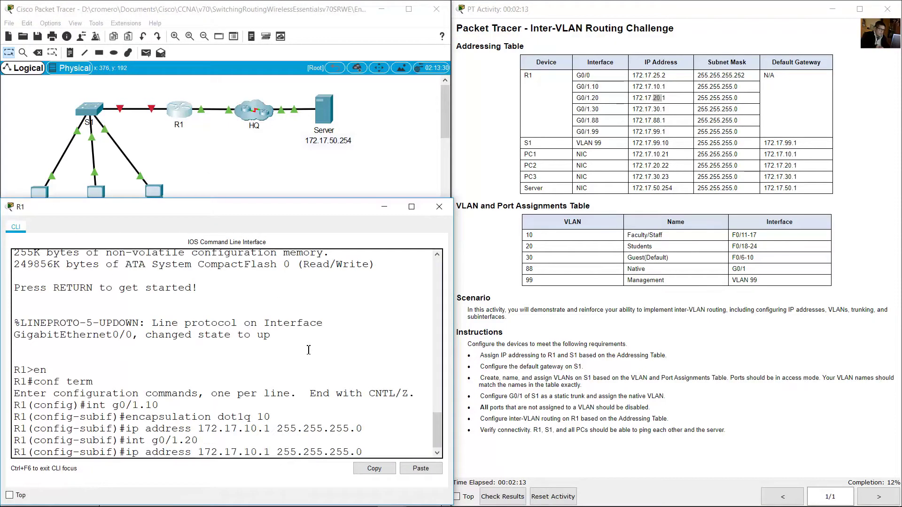
key(Up)
key(BackSpace)
key(BackSpace)
text(20)
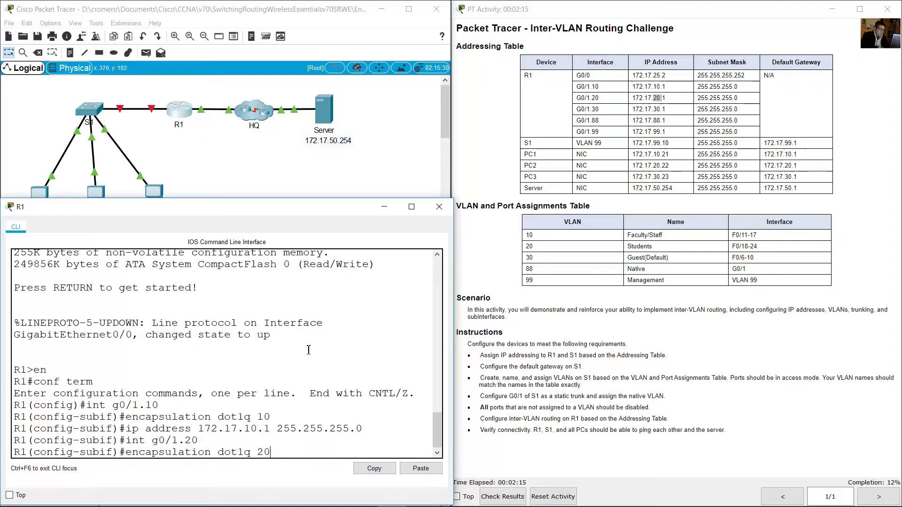
key(Return)
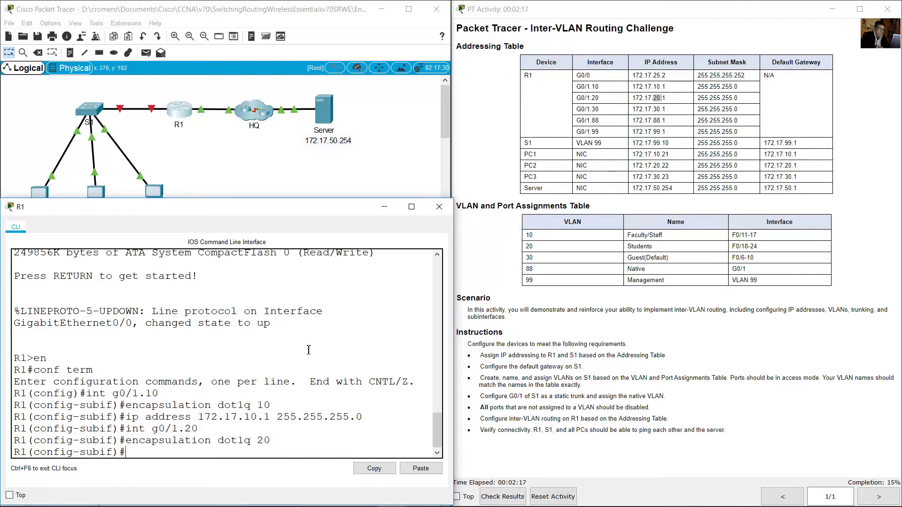
key(Up)
key(Up)
key(Up)
key(Left)
key(Left)
key(Left)
key(Left)
key(Left)
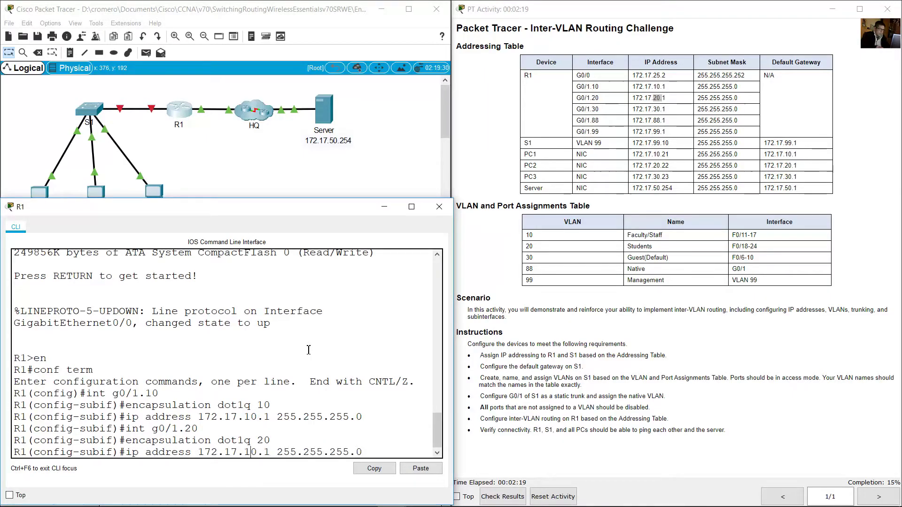
key(BackSpace)
text(2)
key(Return)
- Enter subinterface G0/1.30 on R1
click(707, 82)
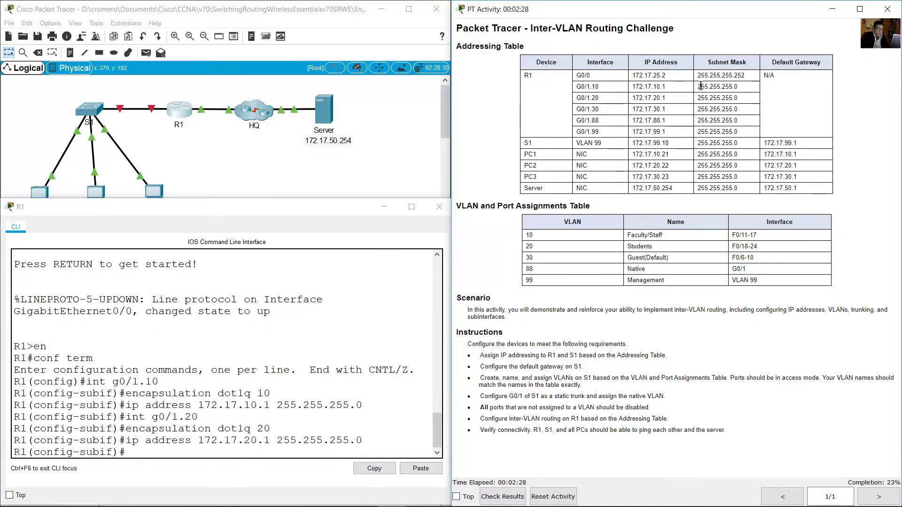
drag(700, 85, 742, 133)
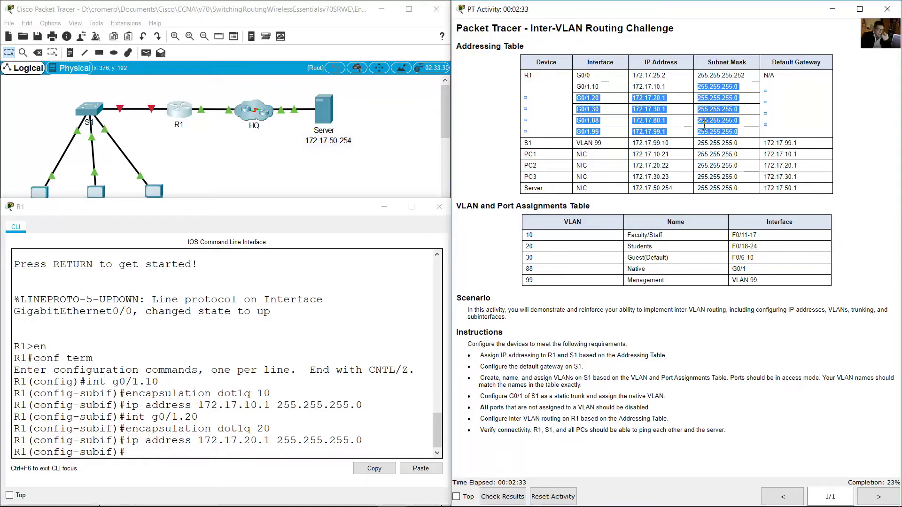
click(279, 451)
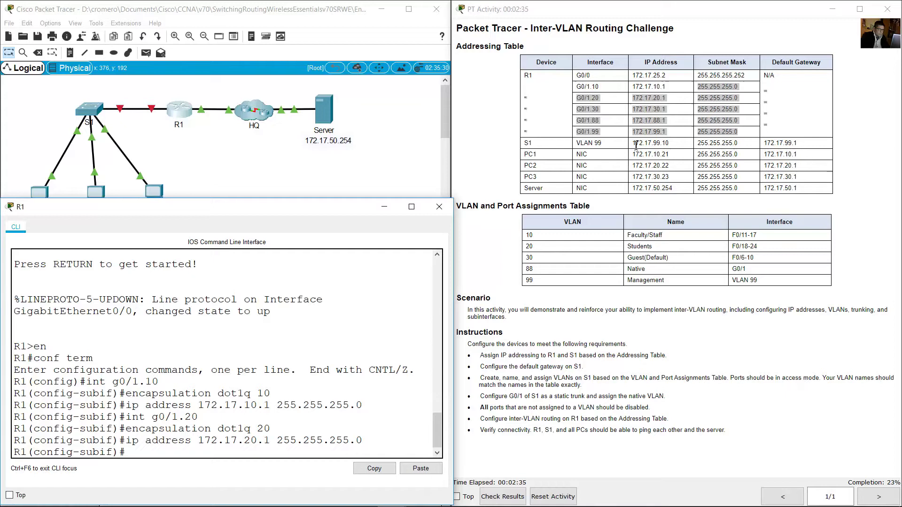
click(591, 109)
triple_click(608, 113)
click(250, 344)
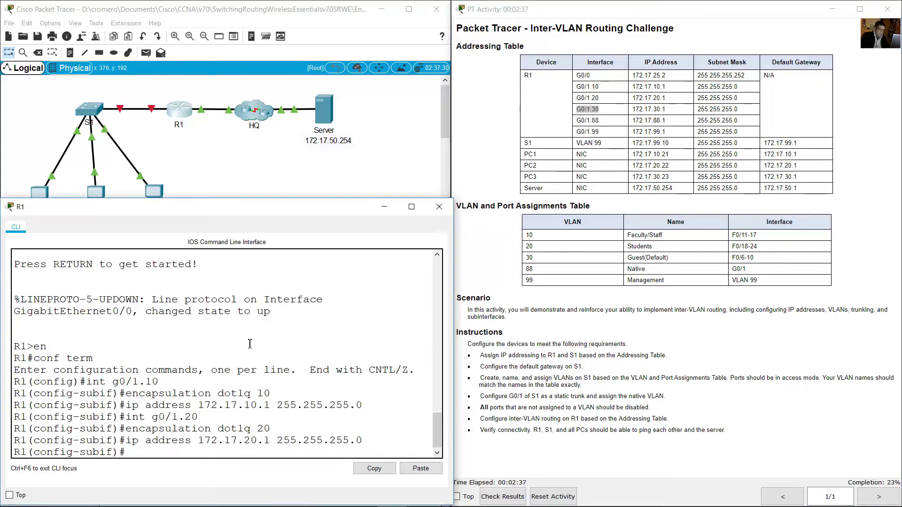
key(Up)
key(Up)
key(Up)
key(BackSpace)
key(BackSpace)
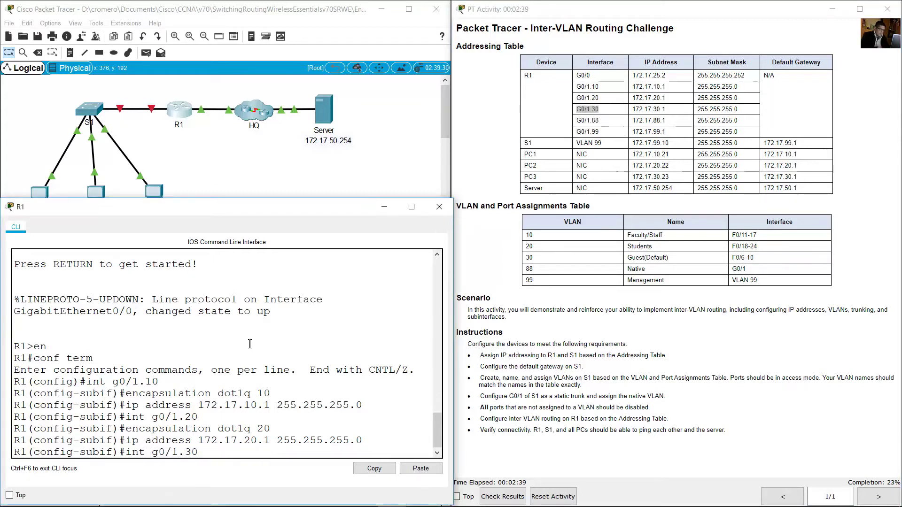
text(30)
key(Return)
- Give G0/1.30 encapsulation dot1q 30 and IP 172.17.30.1 255.255.255.0
text(encapsulation dot1q 20)
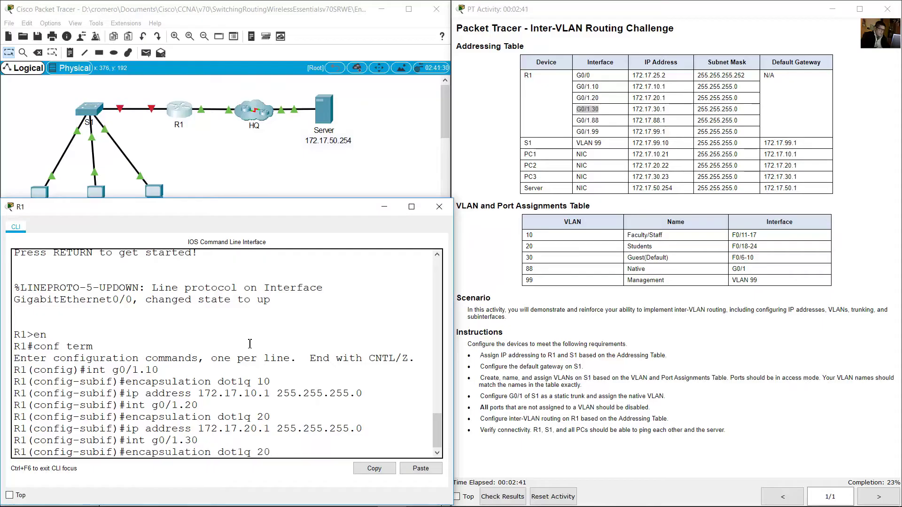
key(BackSpace)
key(BackSpace)
text(30)
key(Return)
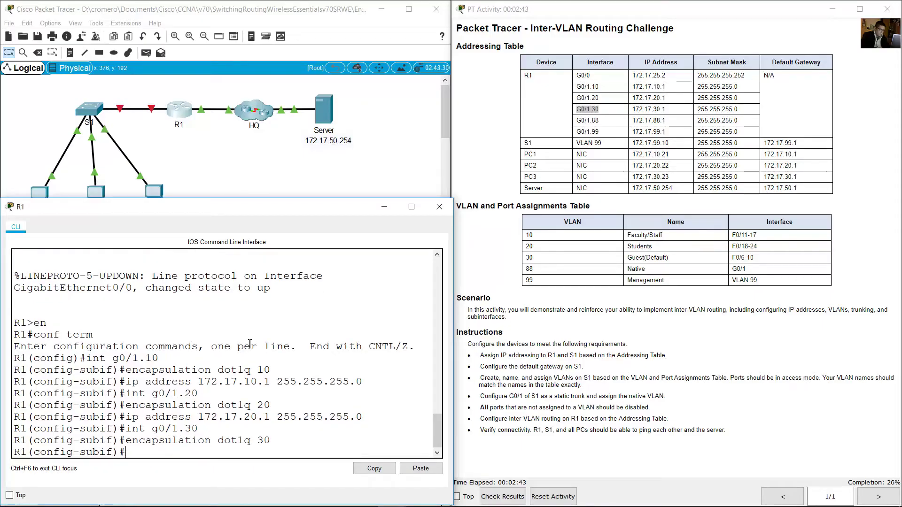
key(Up)
key(Up)
key(Up)
key(Left)
key(Left)
key(Left)
key(Left)
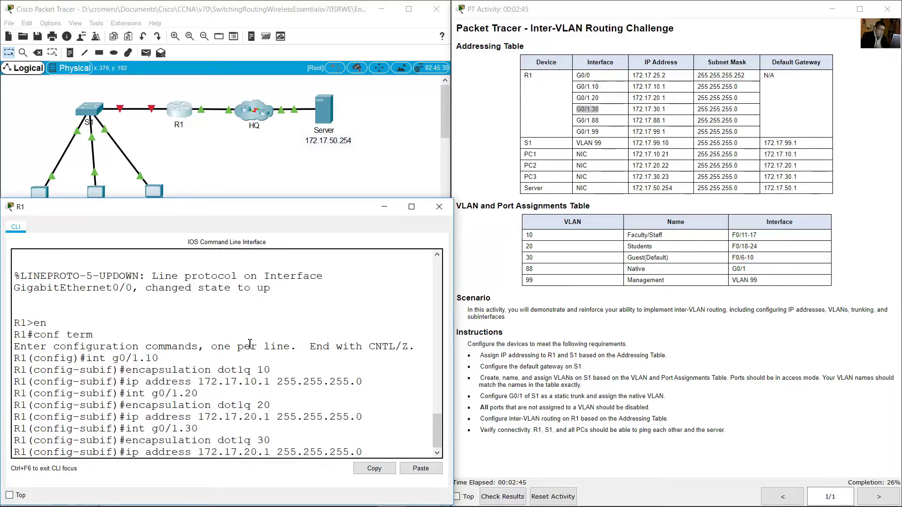
key(Left)
key(Left)
key(Left)
key(Left)
key(Left)
key(Left)
key(Left)
key(Left)
key(Left)
key(Left)
key(Left)
key(Left)
key(Left)
key(BackSpace)
text(3)
key(Return)
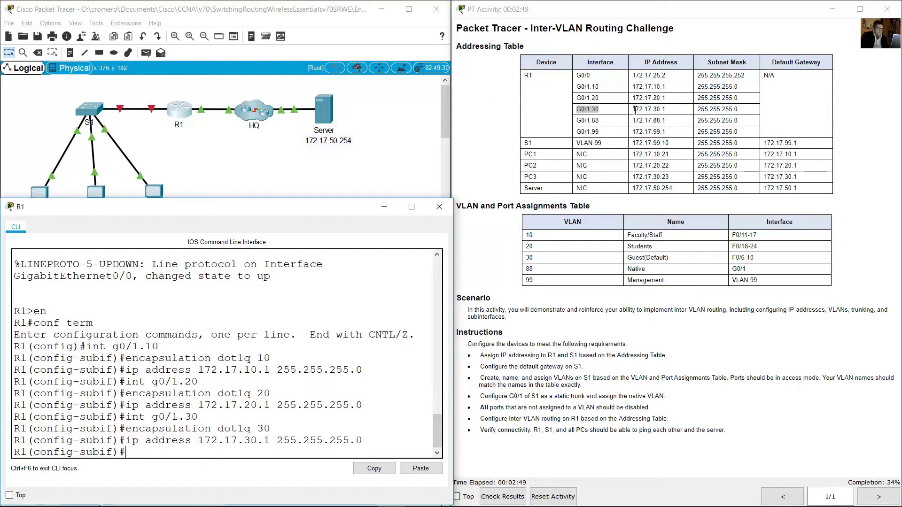
click(583, 124)
drag(638, 122, 612, 146)
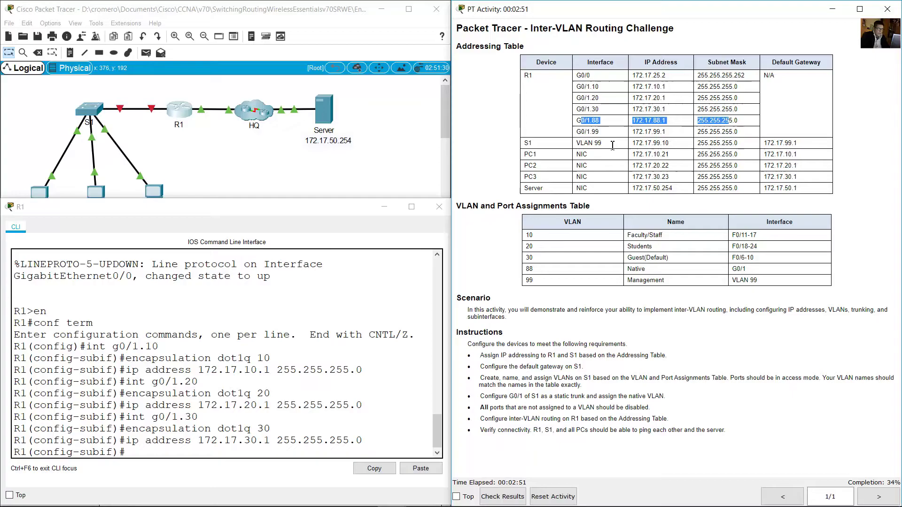
click(242, 438)
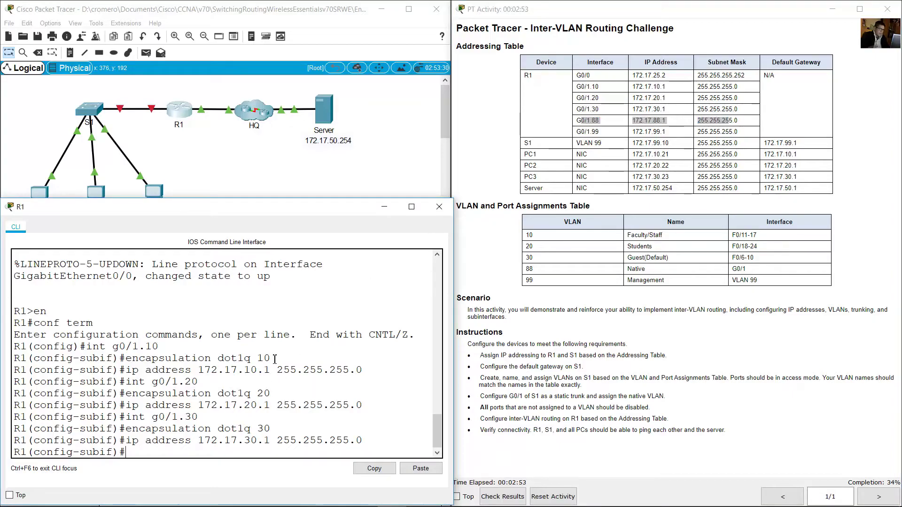
- Enter subinterface G0/1.88 and set 'encapsulation dot1q 88 native'
text(int g0/1.)
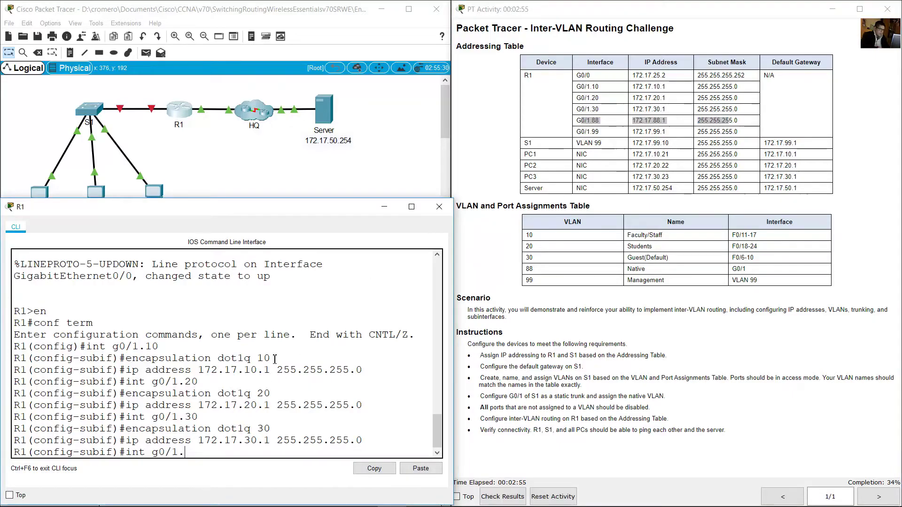
text(88)
key(Return)
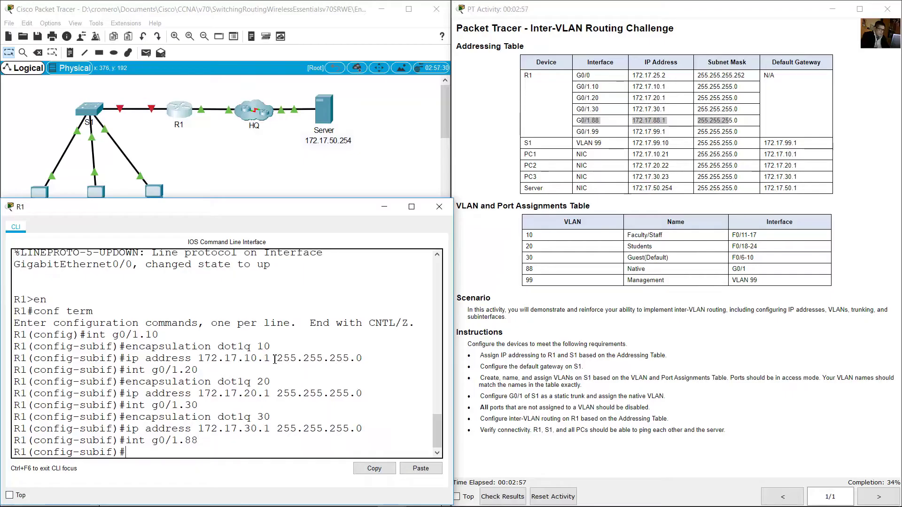
key(Up)
key(Up)
key(Up)
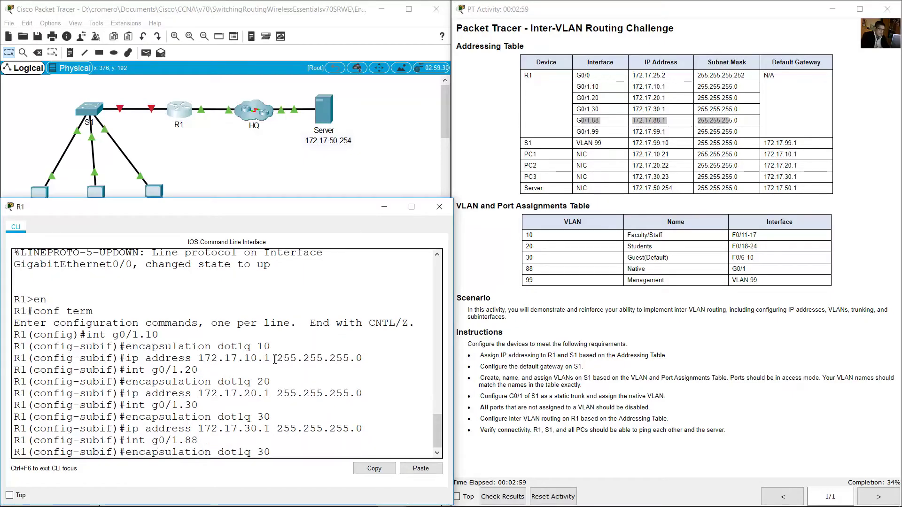
key(BackSpace)
key(BackSpace)
text(88)
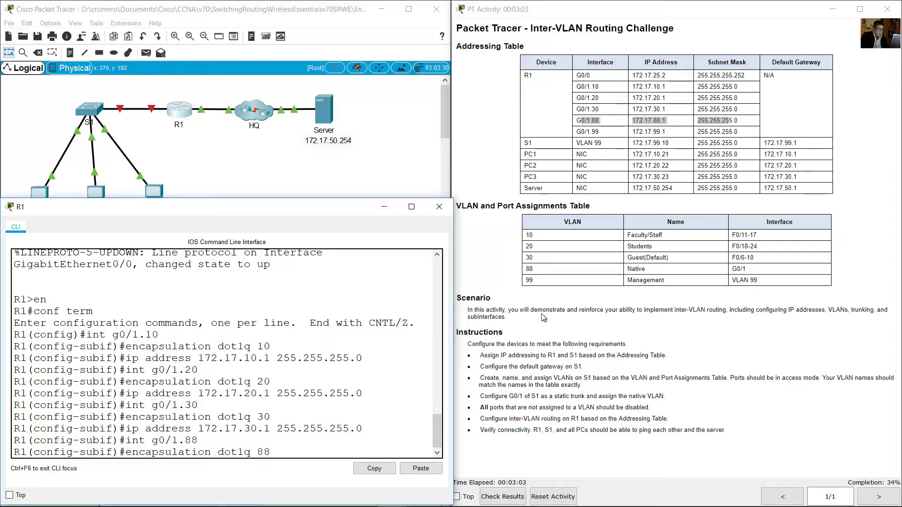
drag(526, 236, 661, 248)
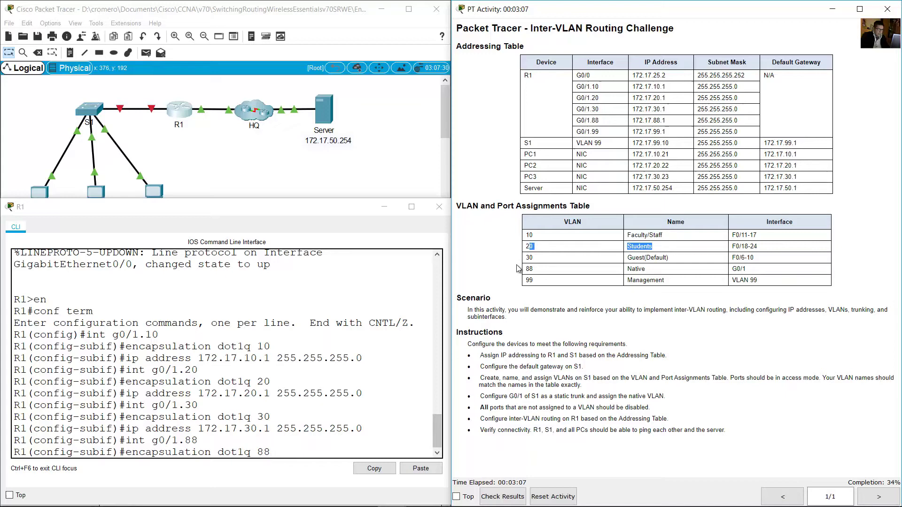
drag(530, 258, 643, 262)
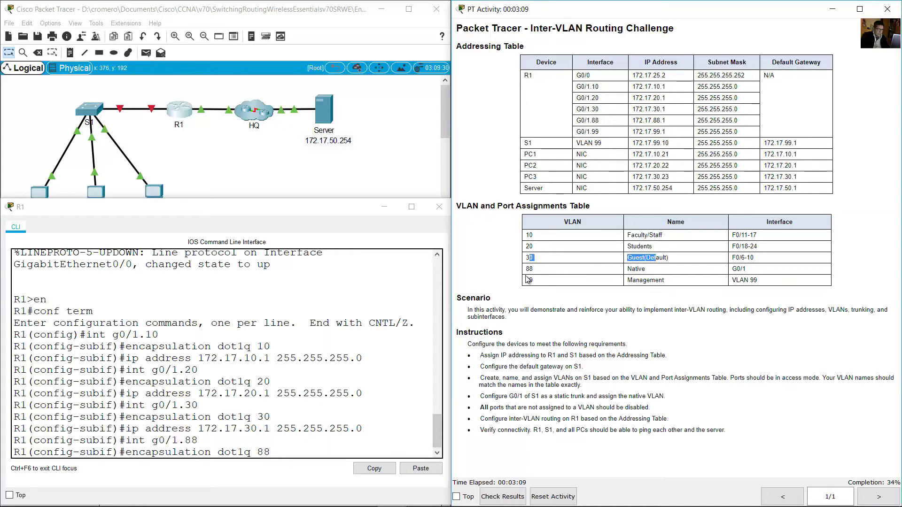
drag(530, 269, 654, 272)
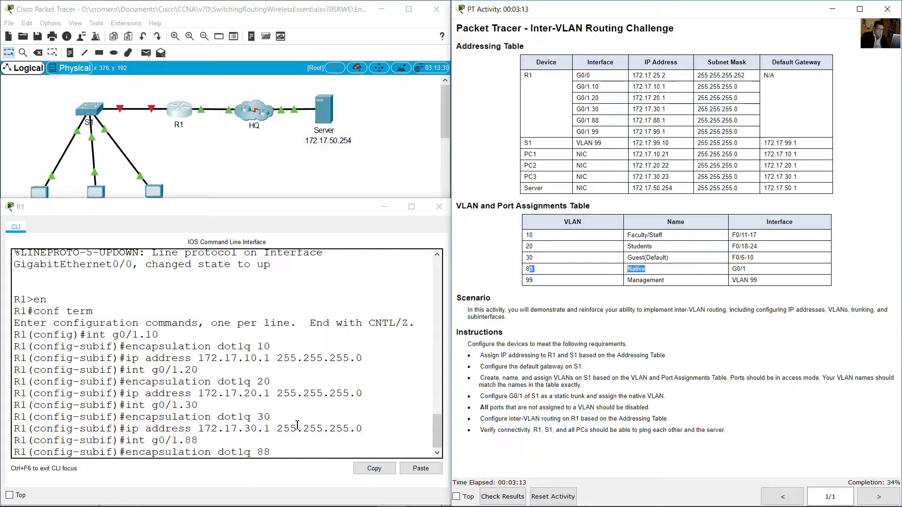
click(278, 458)
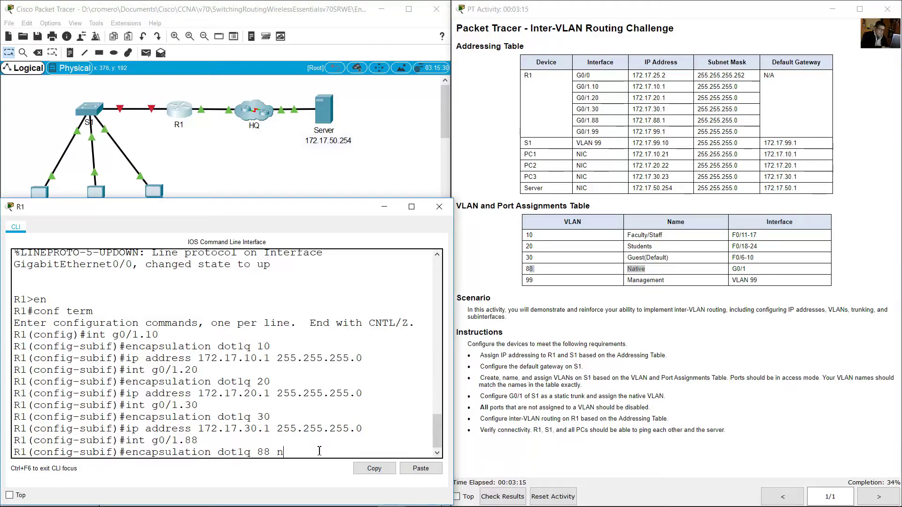
text(ve)
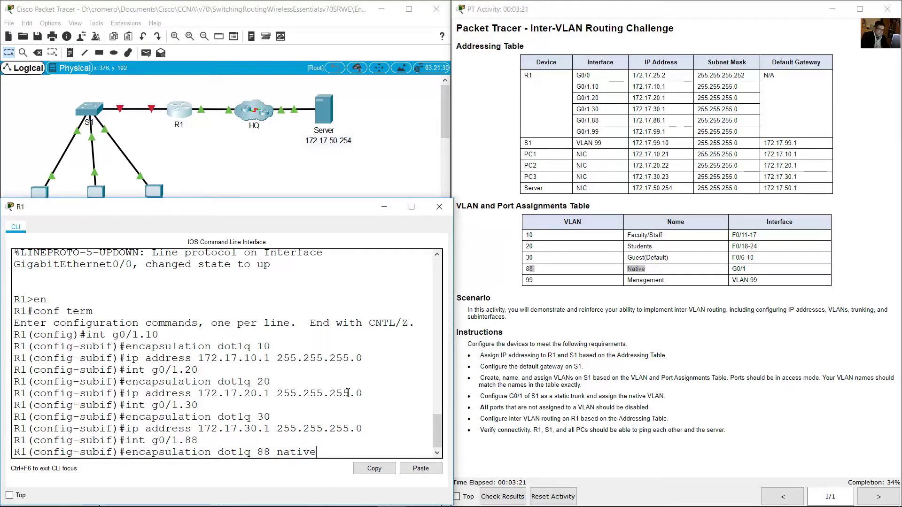
key(Return)
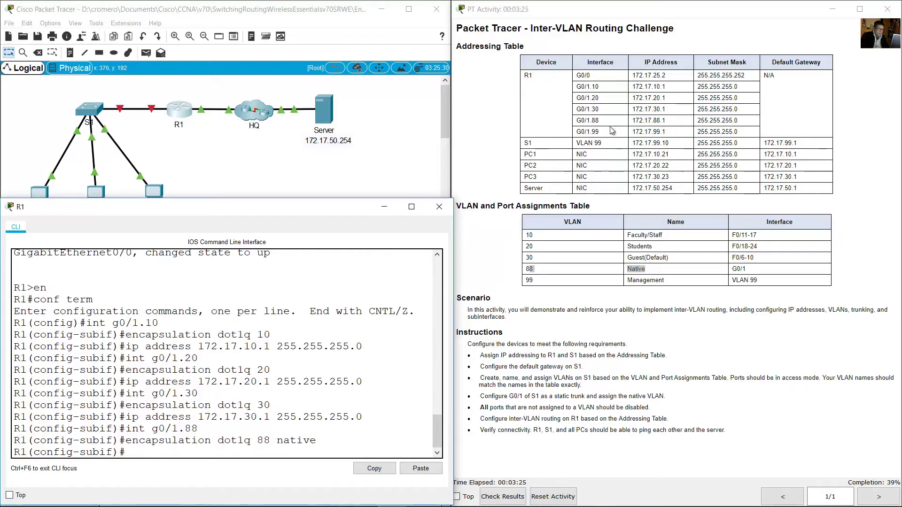
- Assign IP 172.17.88.1 255.255.255.0 to G0/1.88
drag(638, 121, 738, 120)
click(346, 301)
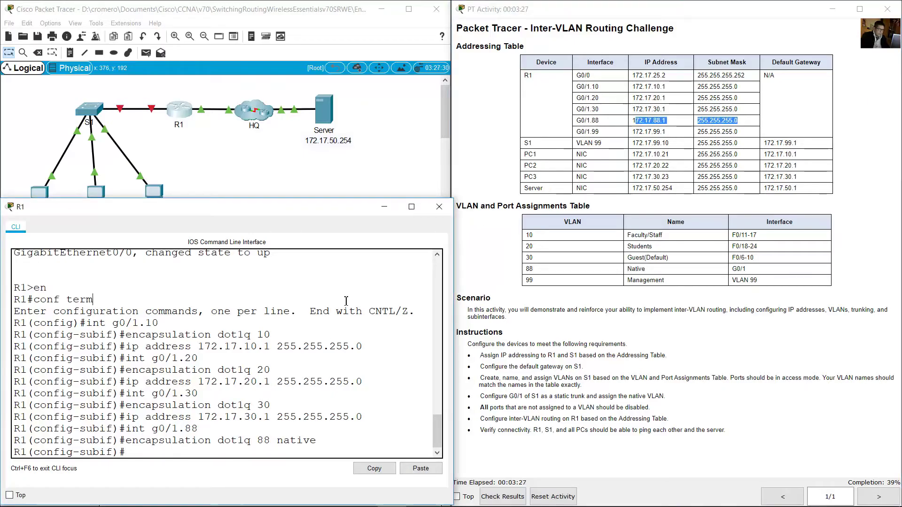
key(Up)
key(Up)
key(Up)
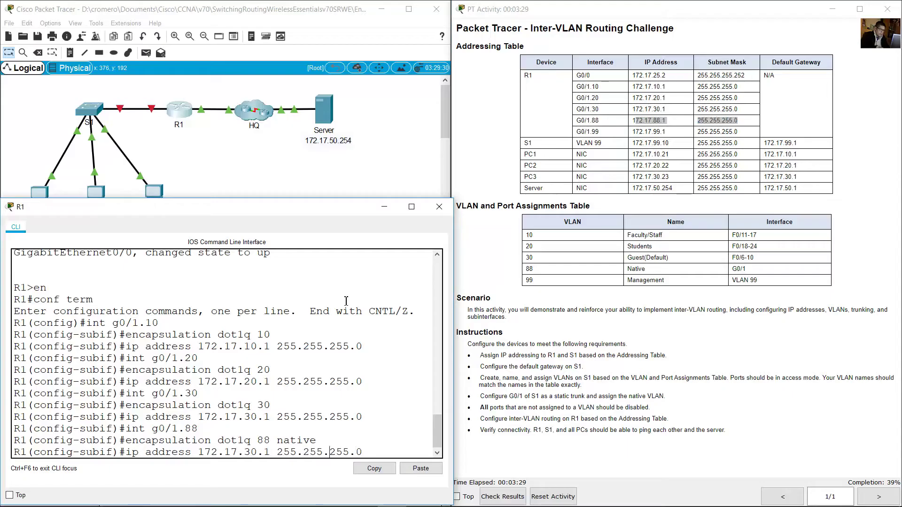
key(BackSpace)
key(BackSpace)
key(BackSpace)
key(BackSpace)
text(88.1)
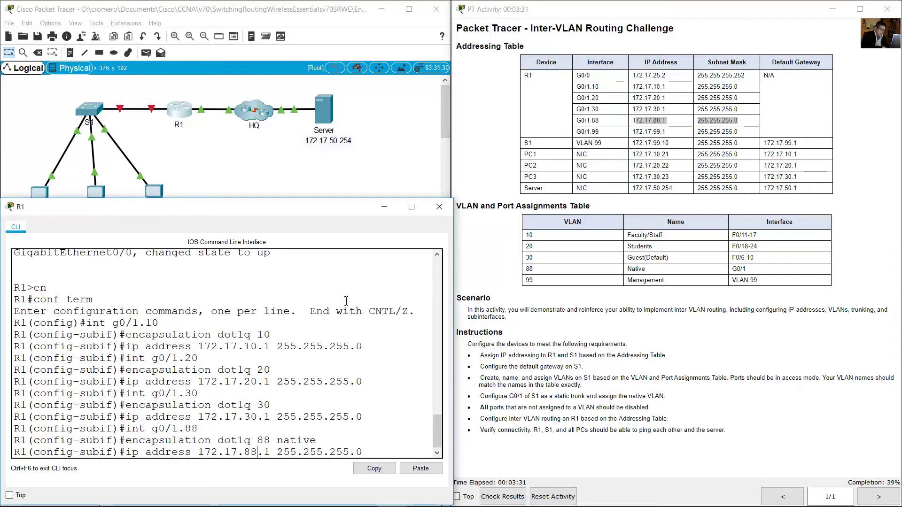
key(Return)
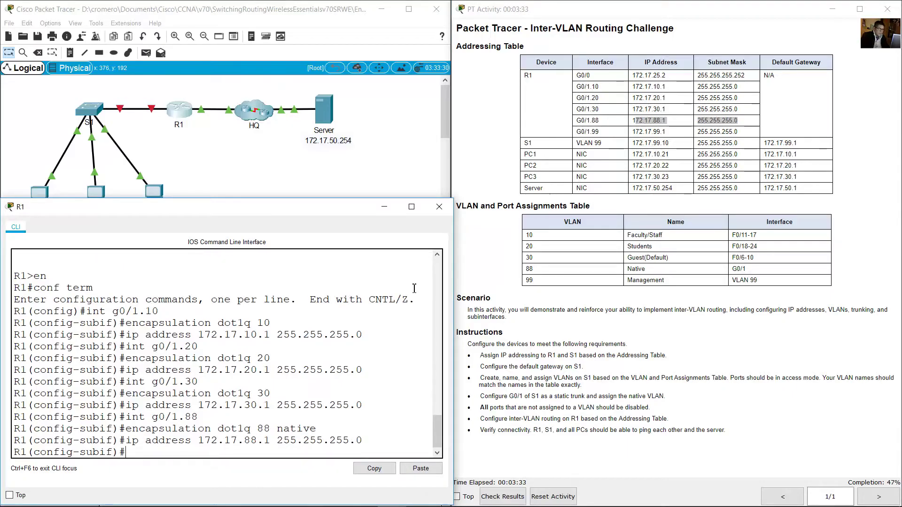
- Enter subinterface G0/1.99 and set encapsulation dot1q 99
drag(585, 132, 614, 136)
click(310, 399)
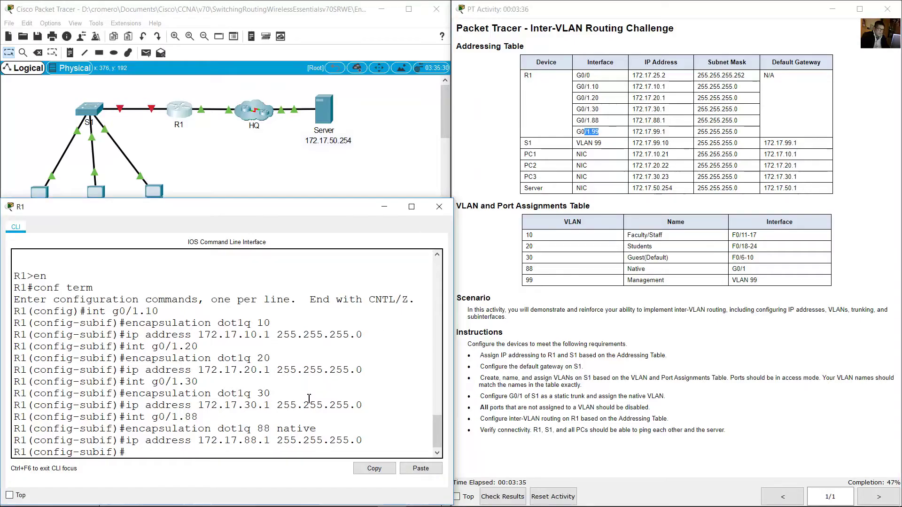
key(Up)
key(Up)
key(Up)
key(BackSpace)
key(BackSpace)
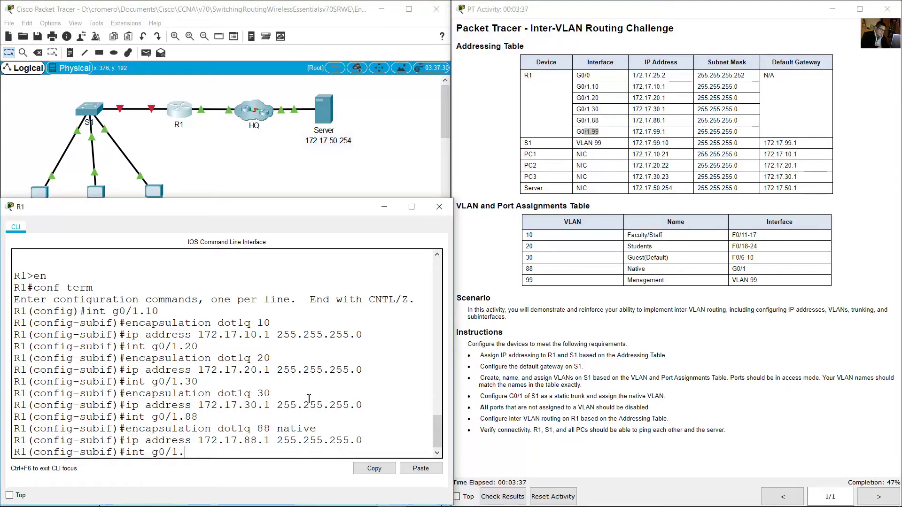
text(99)
key(Return)
key(Up)
key(Up)
key(Up)
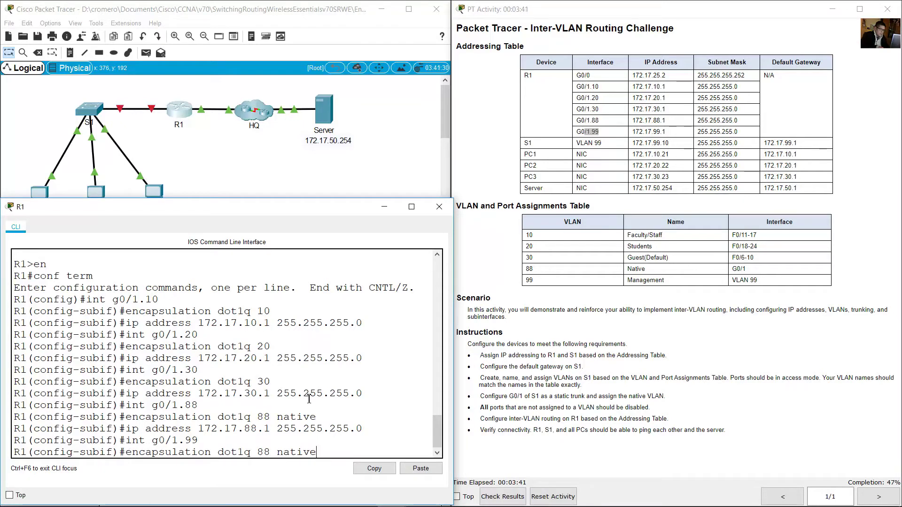
key(BackSpace)
key(BackSpace)
key(BackSpace)
key(BackSpace)
key(BackSpace)
key(BackSpace)
key(BackSpace)
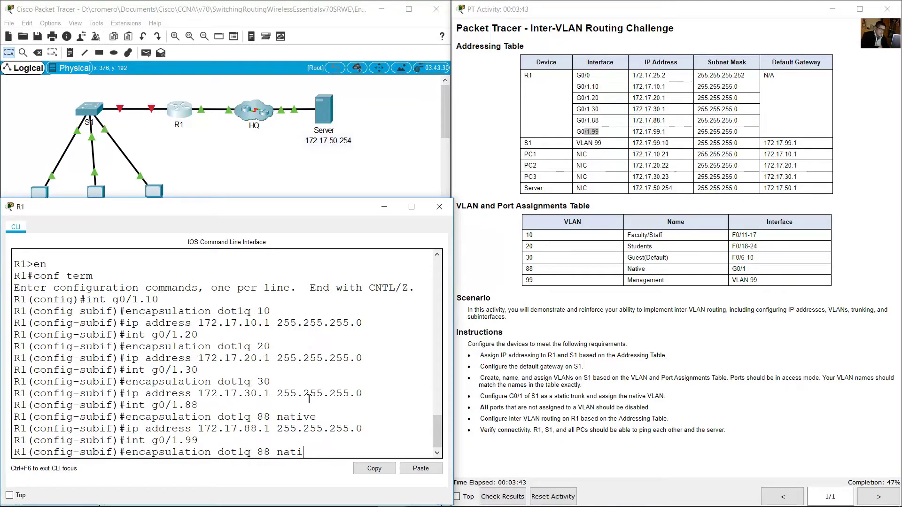
key(BackSpace)
key(BackSpace)
text(99)
key(Return)
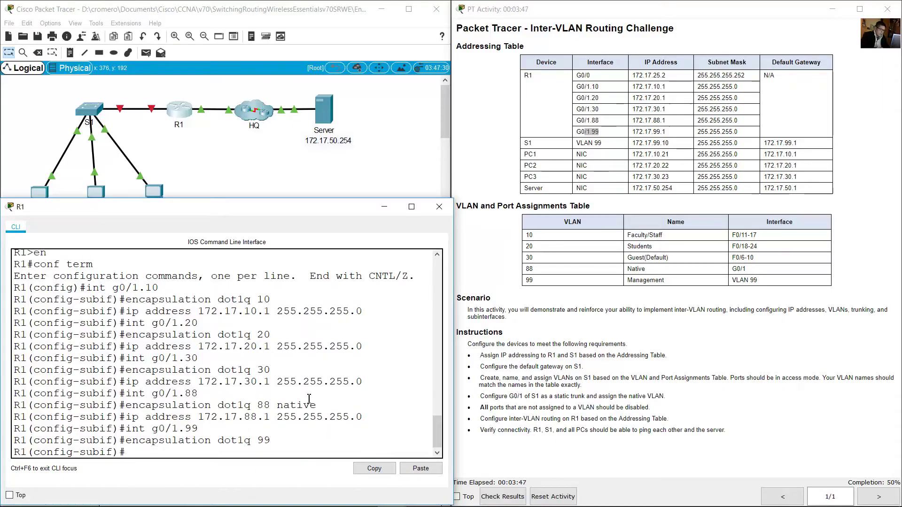
- Assign IP 172.17.99.1 255.255.255.0 to G0/1.99
key(Up)
key(Up)
key(Up)
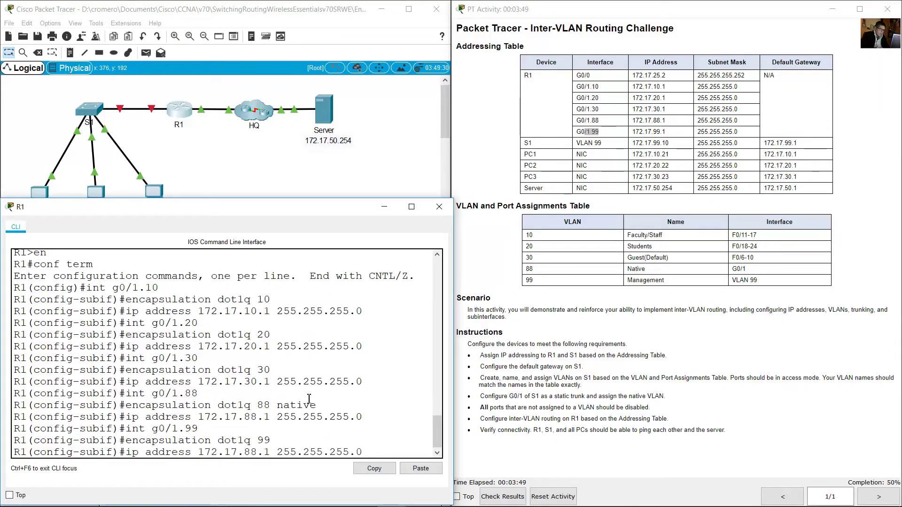
key(Left)
key(Left)
key(Left)
key(Left)
key(Left)
key(Left)
key(Left)
key(Left)
key(Left)
key(Left)
key(Left)
key(Left)
key(Left)
key(Left)
key(Left)
key(BackSpace)
key(BackSpace)
key(BackSpace)
text(99.)
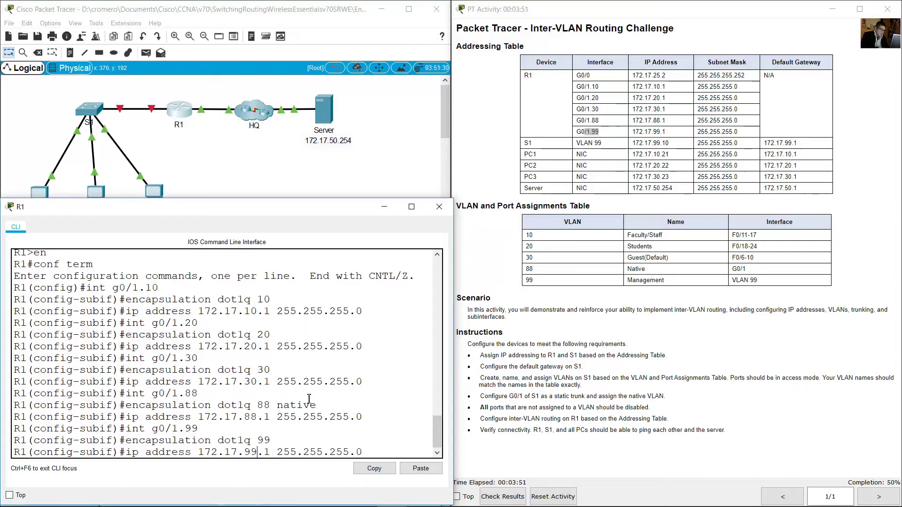
key(End)
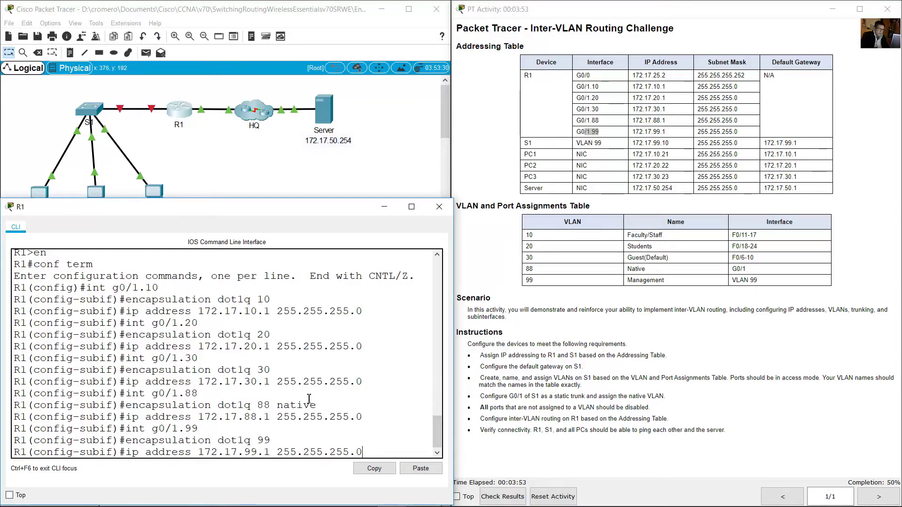
key(Return)
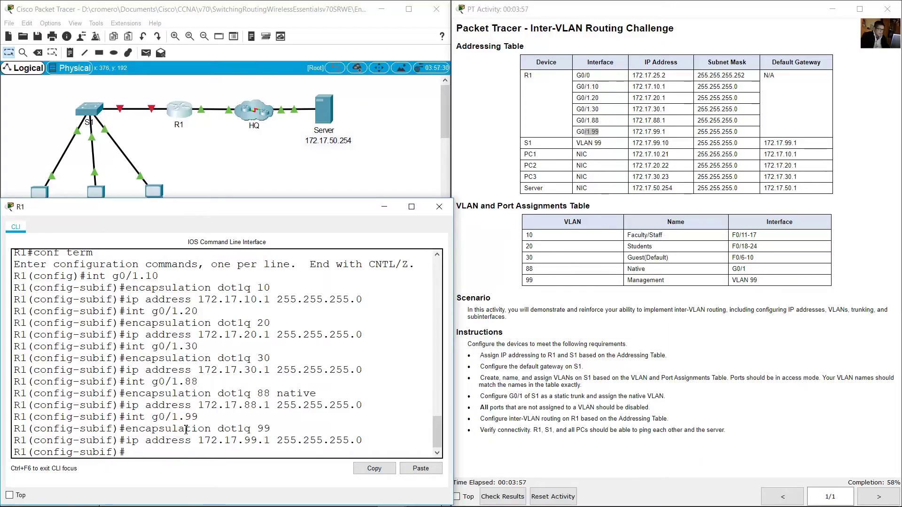
- Enable physical interface G0/1 with 'no shutdown'
drag(179, 420, 152, 420)
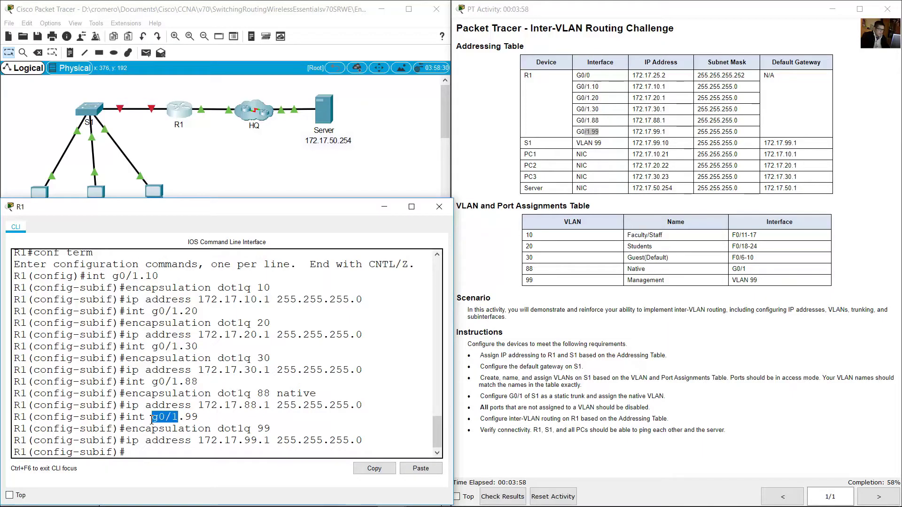
click(191, 452)
key(Up)
key(Up)
key(Up)
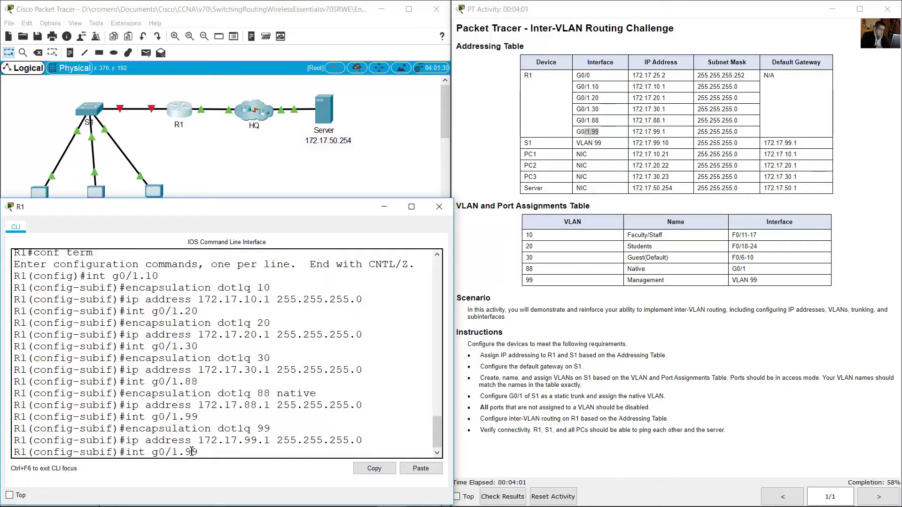
key(BackSpace)
key(BackSpace)
key(BackSpace)
key(Return)
text(no shutdown)
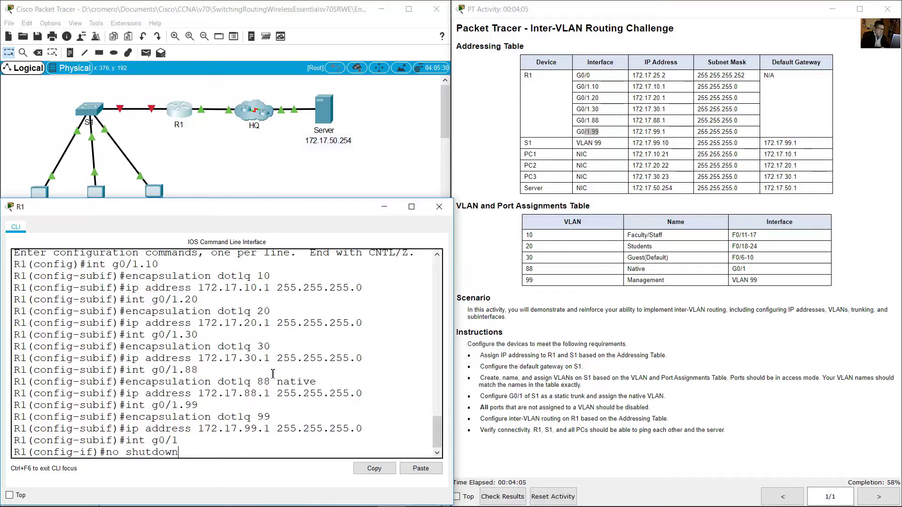
key(Return)
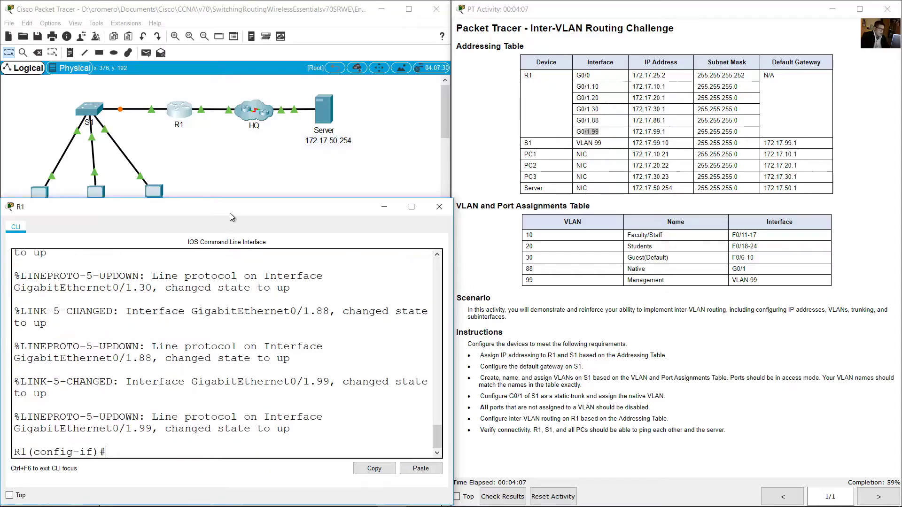
- Mark S1's VLAN 99 address and default-gateway instructions, then open switch S1's CLI
click(154, 135)
drag(153, 141, 120, 97)
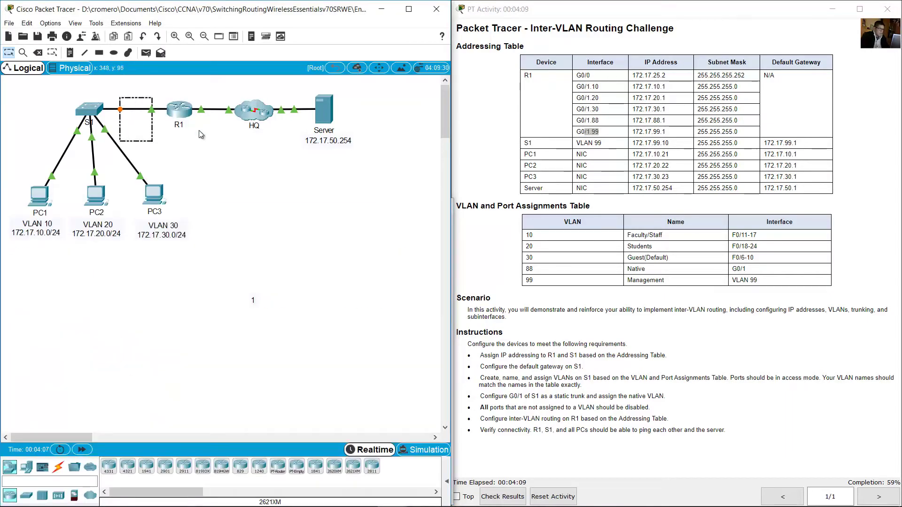
click(212, 156)
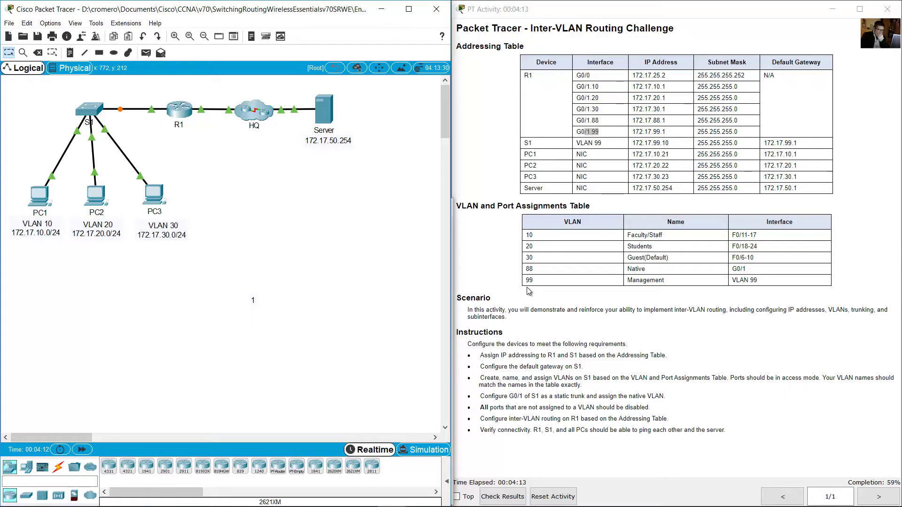
drag(524, 143, 804, 142)
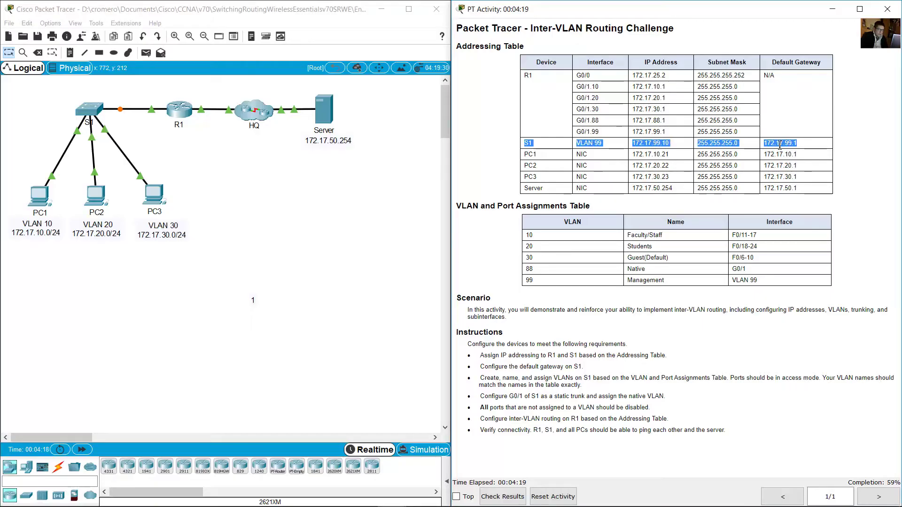
drag(569, 355, 604, 356)
drag(480, 367, 582, 367)
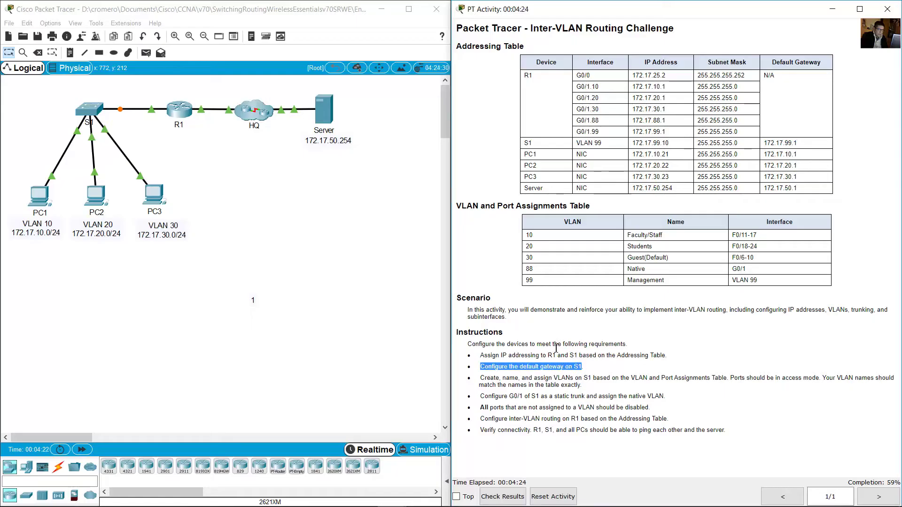
click(88, 122)
- Enter privileged and global configuration mode on S1 with en and conf term
drag(564, 111, 470, 226)
key(Return)
text(en)
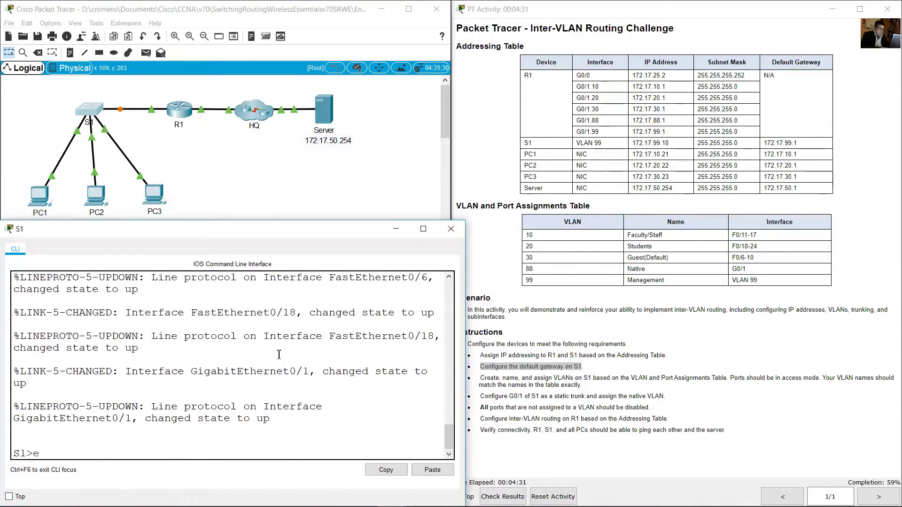
key(Return)
text(conf term)
key(Return)
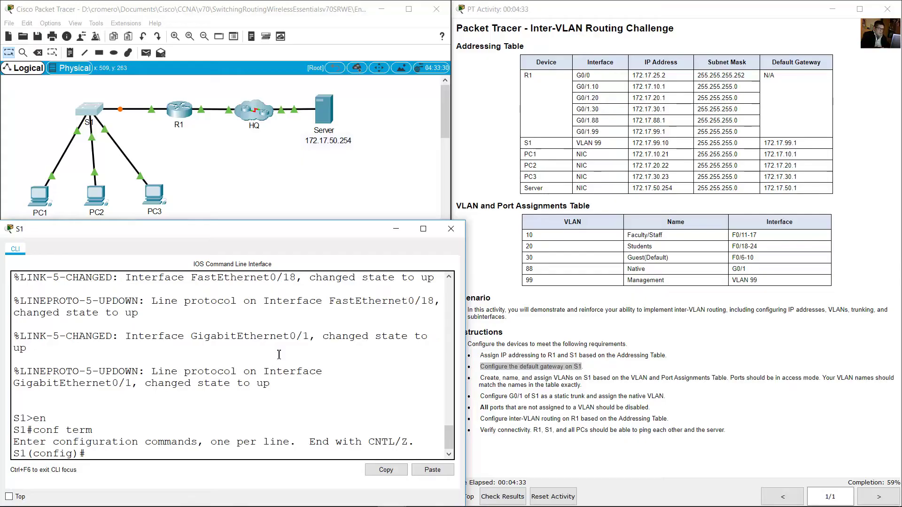
- Assign interface VLAN 99 the address 172.17.99.10 with mask 255.255.255.0
click(608, 174)
drag(526, 143, 602, 144)
click(289, 455)
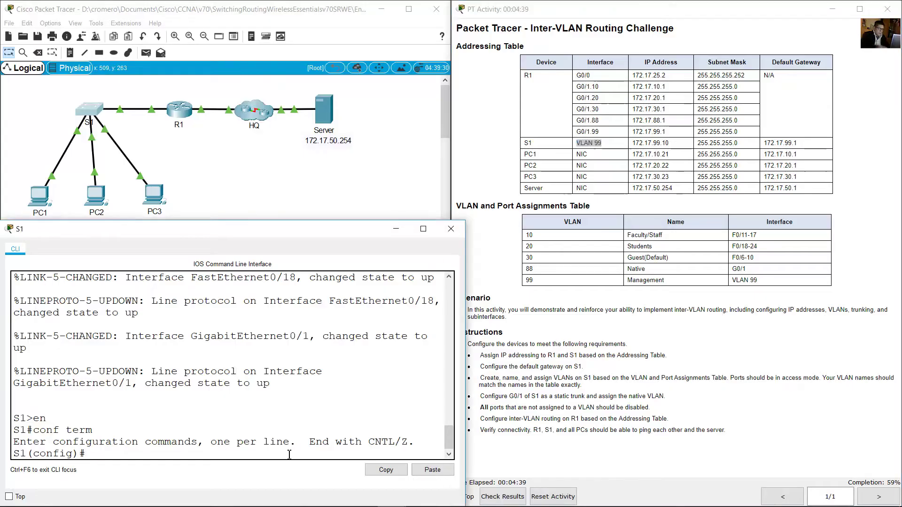
text(int vlan)
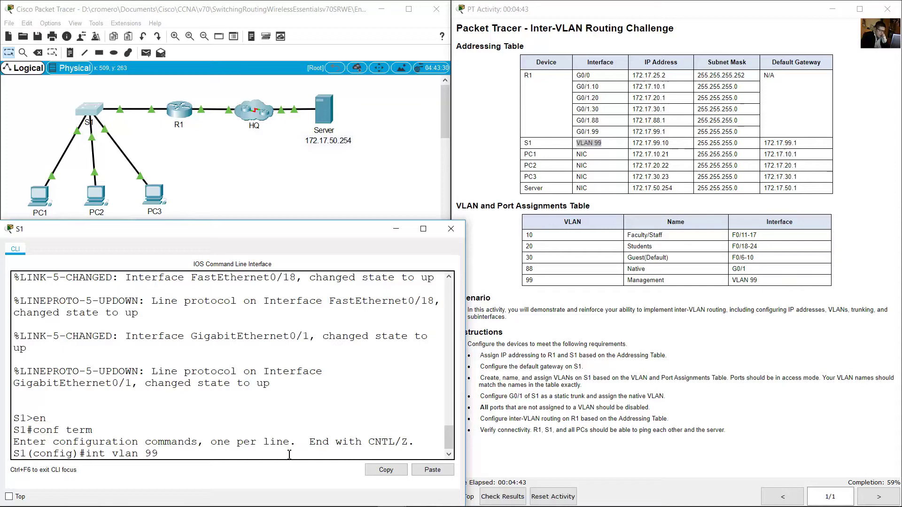
text( 99)
key(Return)
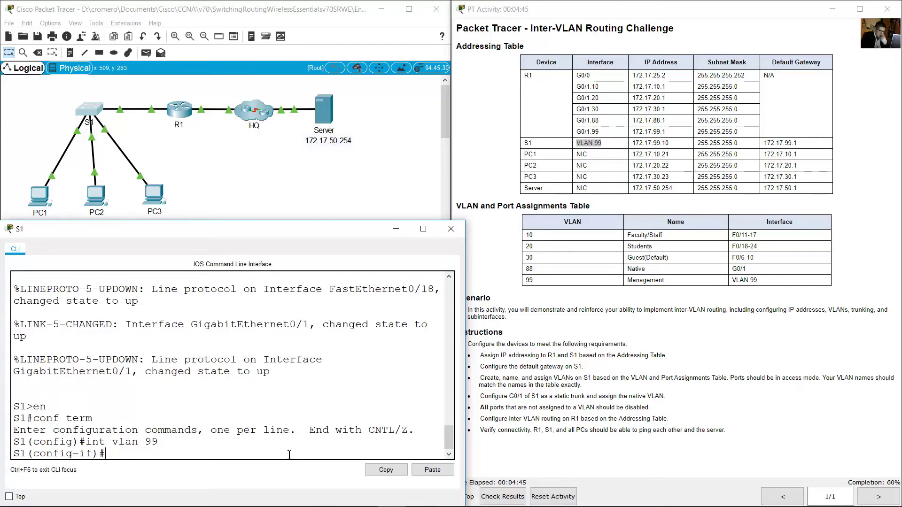
drag(635, 143, 749, 142)
click(336, 284)
text(ip addres)
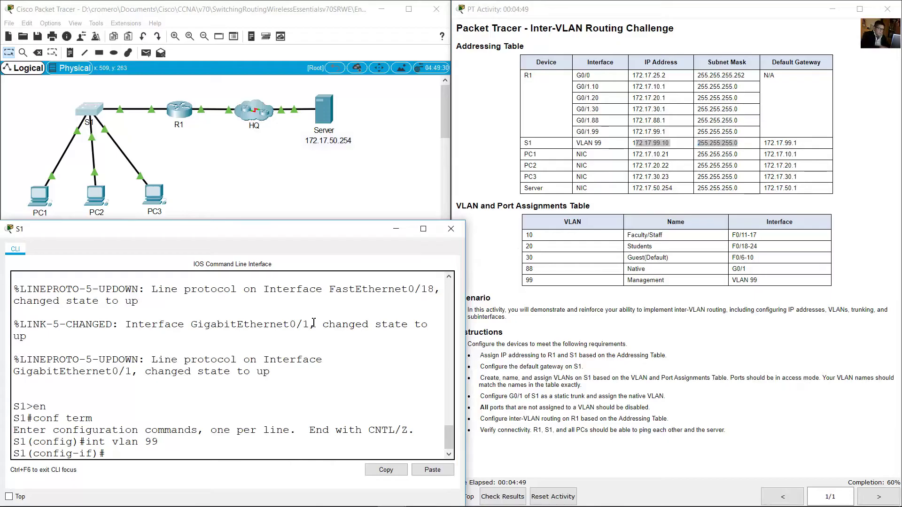
text(s)
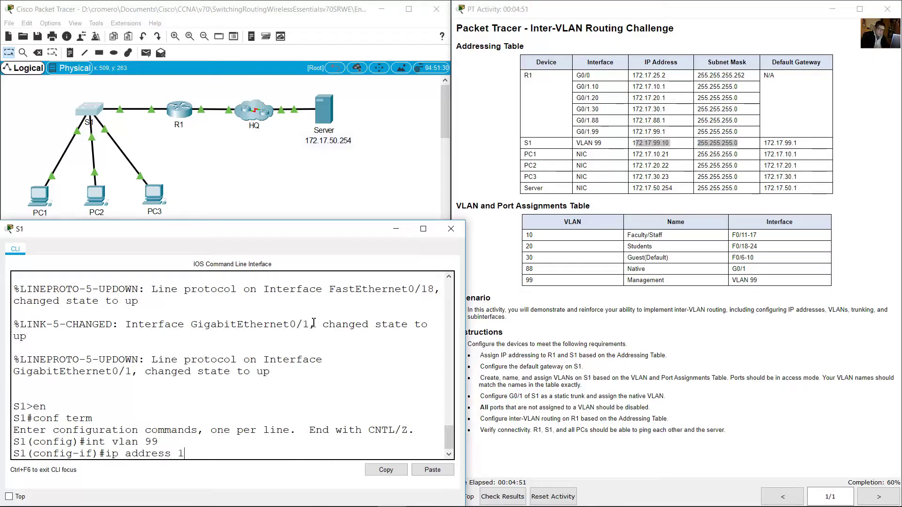
text( 172.17.99.10 255.255.2)
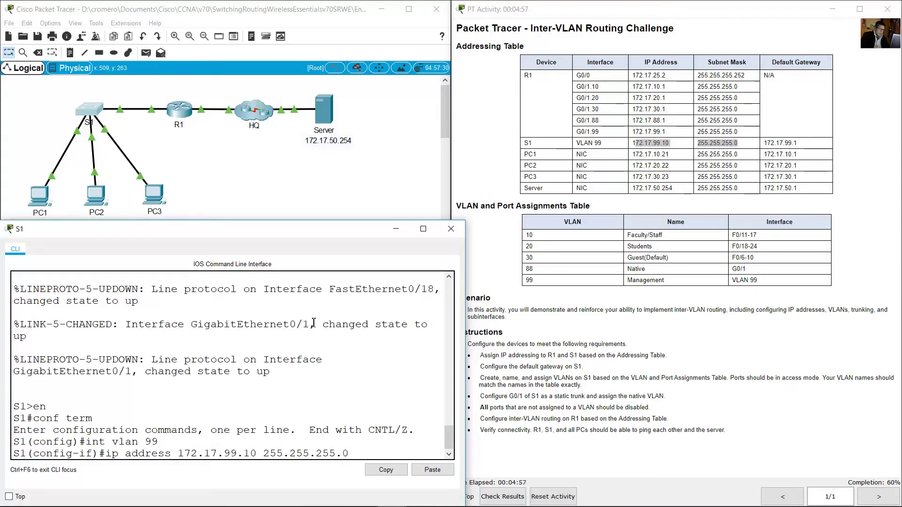
text(55.255.0)
key(Return)
- Enable the VLAN 99 interface and set S1's default gateway to 172.17.99.1
text(no shu)
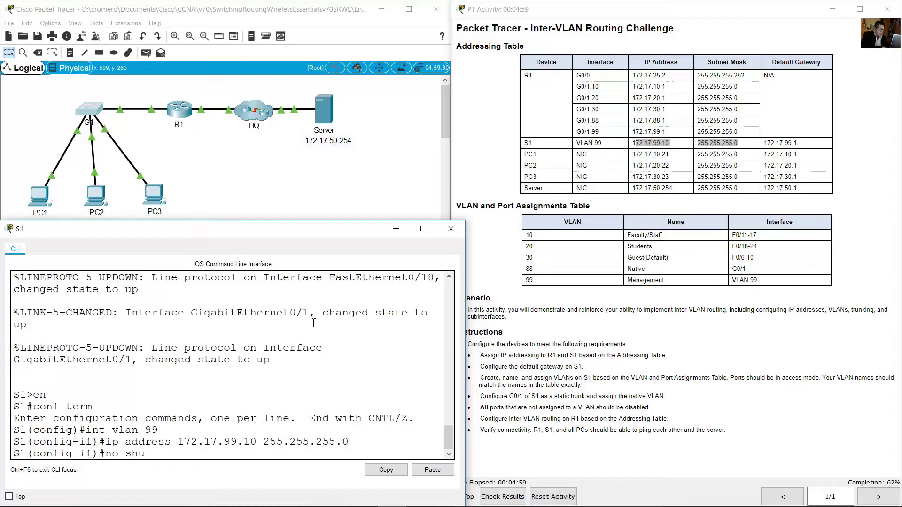
text(tdown)
key(Return)
text(exit)
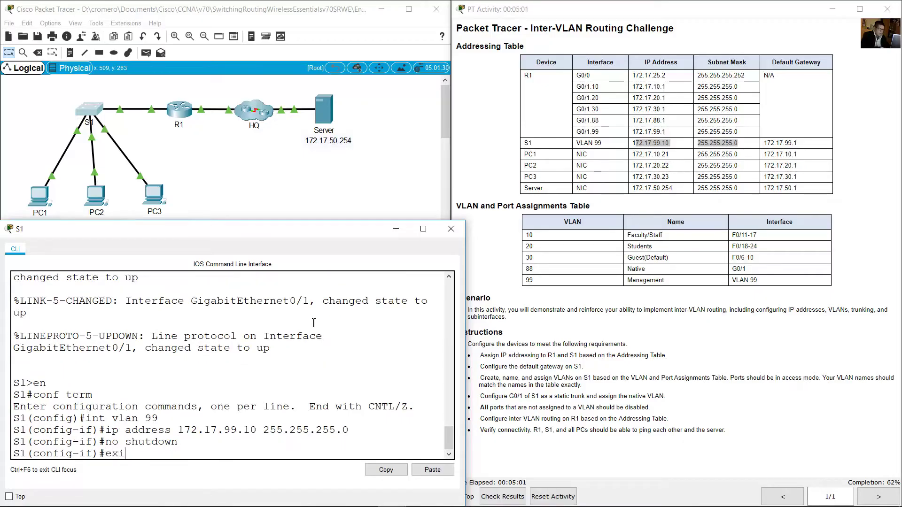
key(Return)
text(ip default-gateway)
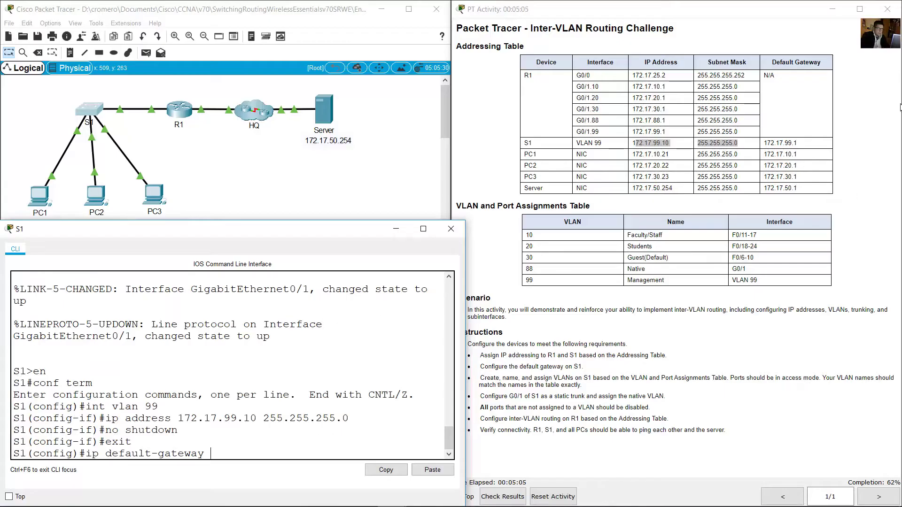
drag(767, 143, 799, 143)
click(246, 400)
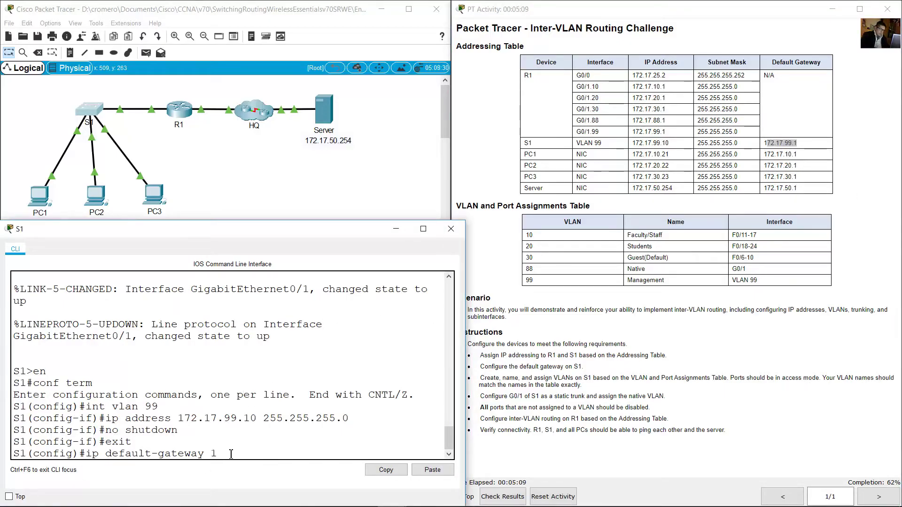
text(172.17.99.1)
key(Return)
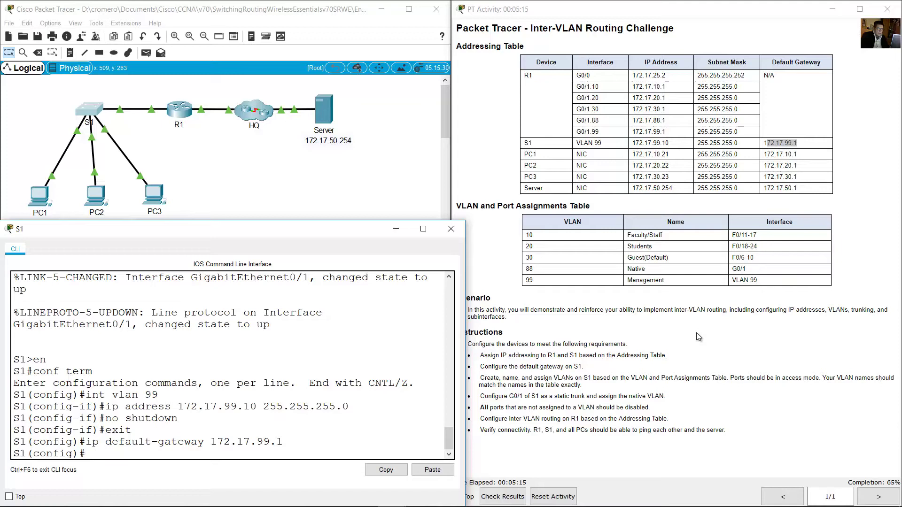
click(626, 370)
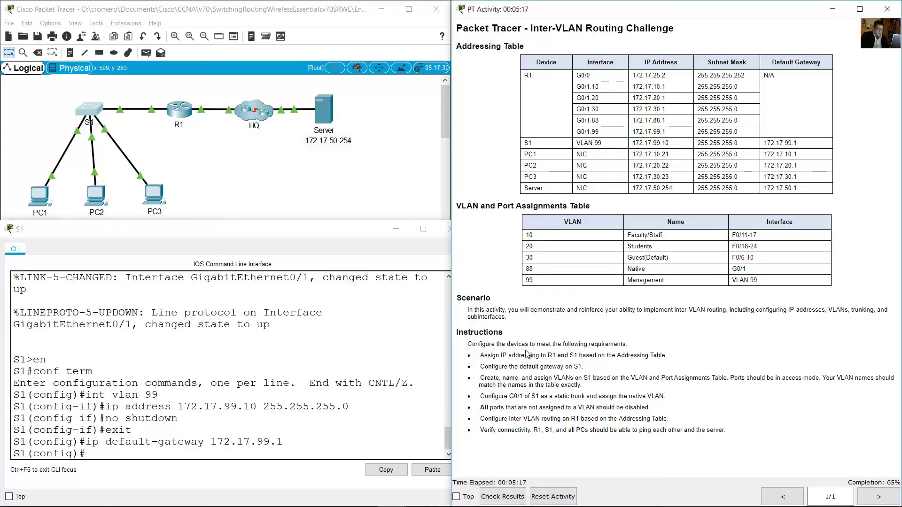
drag(481, 377, 724, 377)
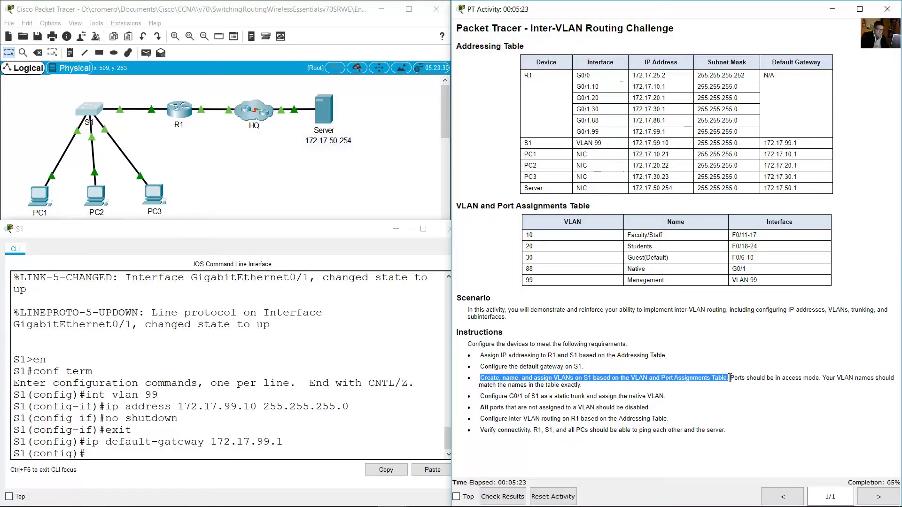
drag(731, 378, 589, 385)
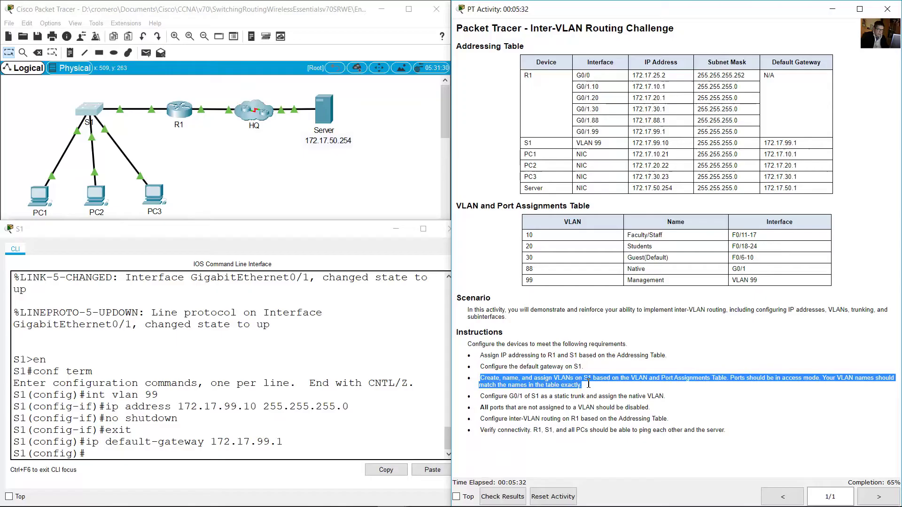
click(629, 236)
drag(630, 236, 640, 278)
click(640, 278)
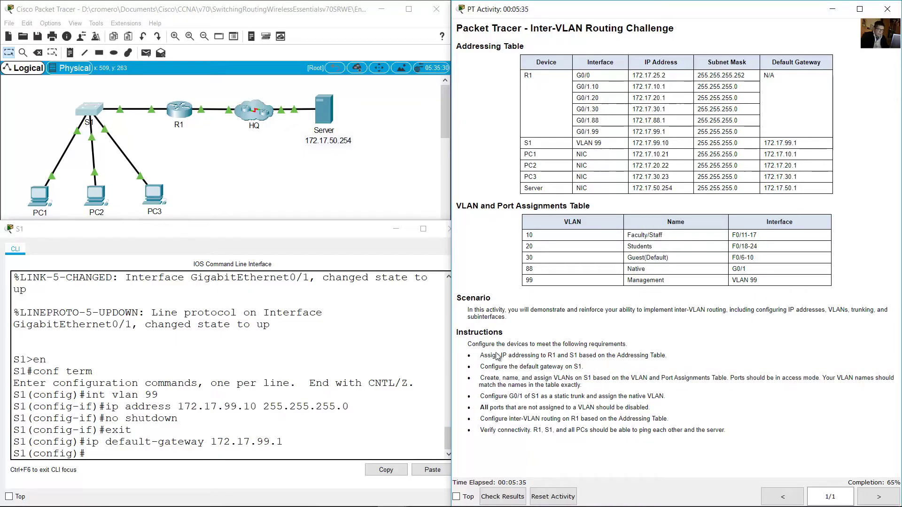
click(188, 444)
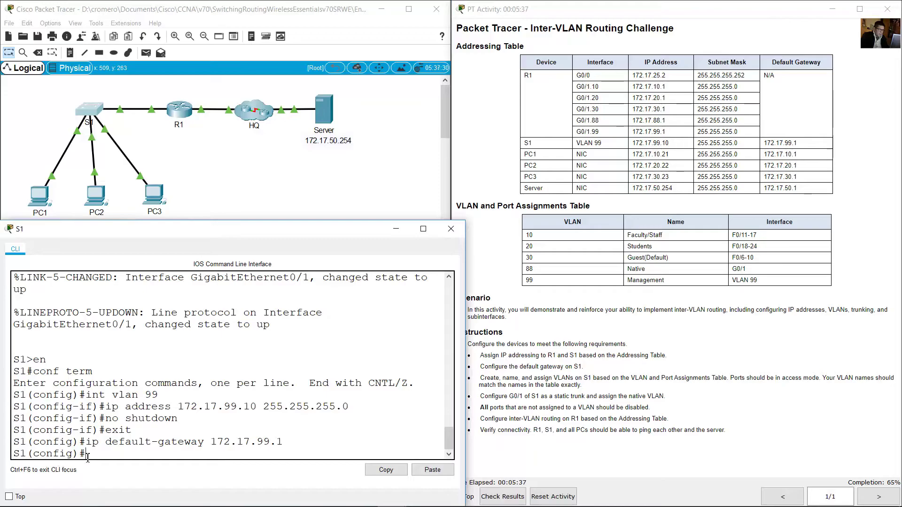
drag(87, 457, 13, 453)
click(532, 235)
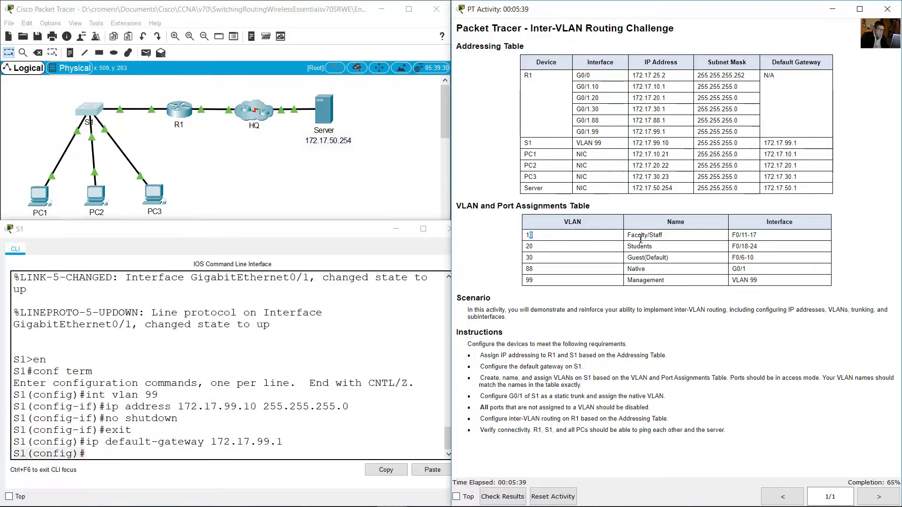
drag(641, 238, 690, 288)
click(230, 452)
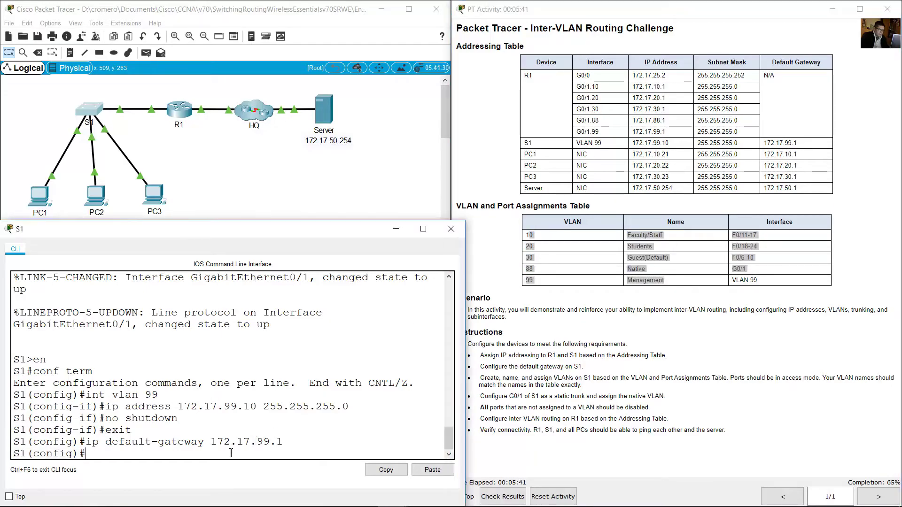
- Create VLAN 10 named Faculty/Staff on S1
text(vlan 10)
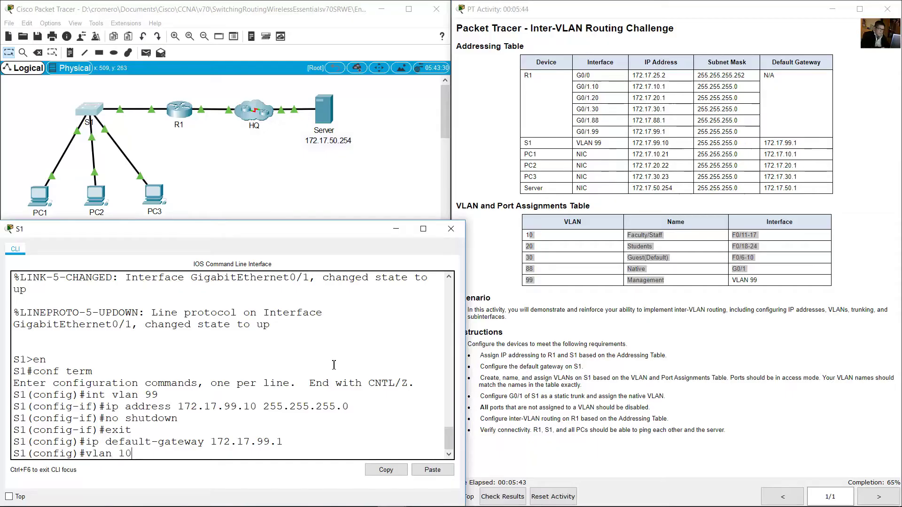
key(Return)
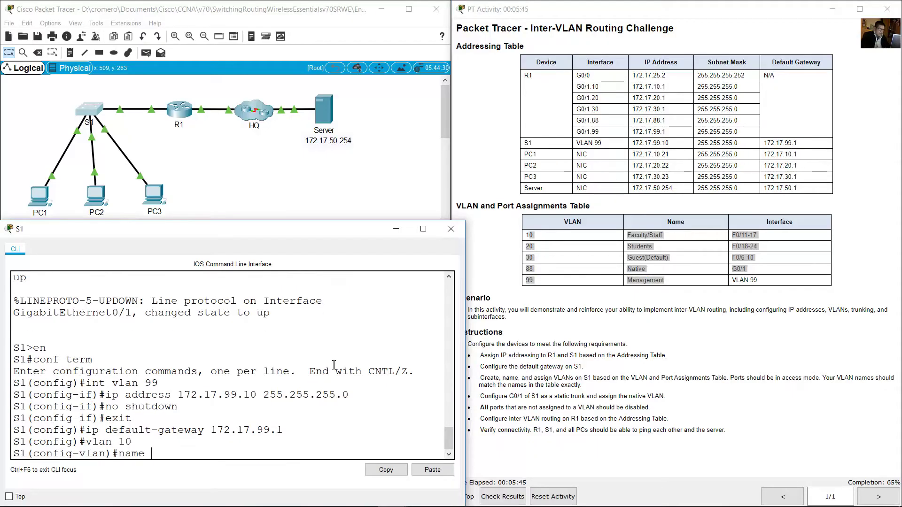
click(571, 271)
click(200, 455)
text(name F)
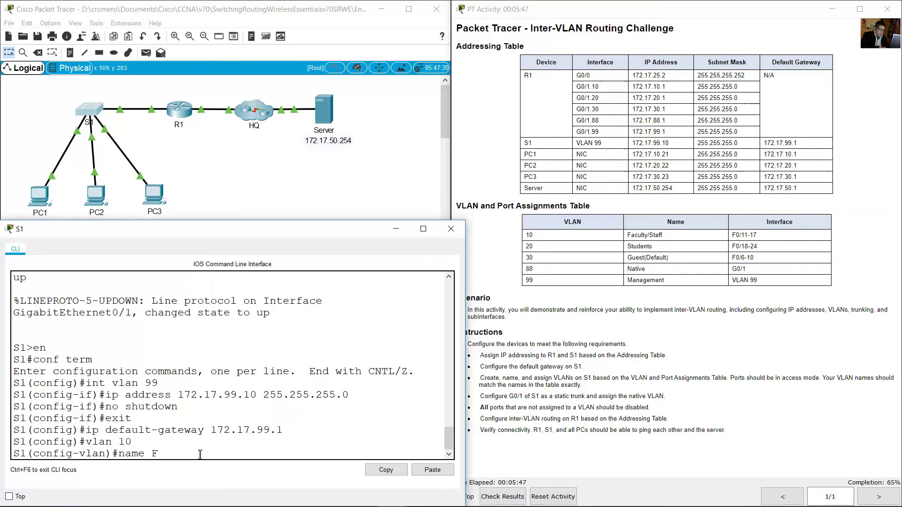
text(aculty/Staff)
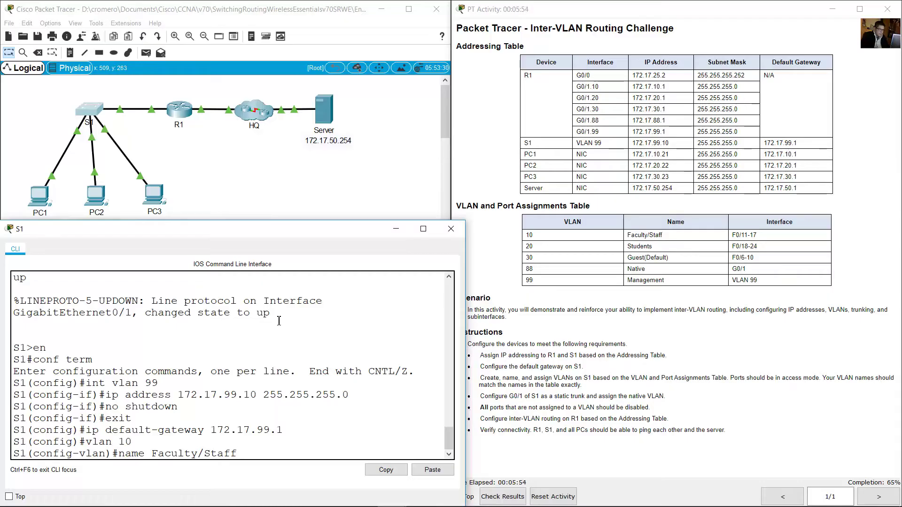
key(Return)
- Create VLAN 20 named Students
text(vlan 10)
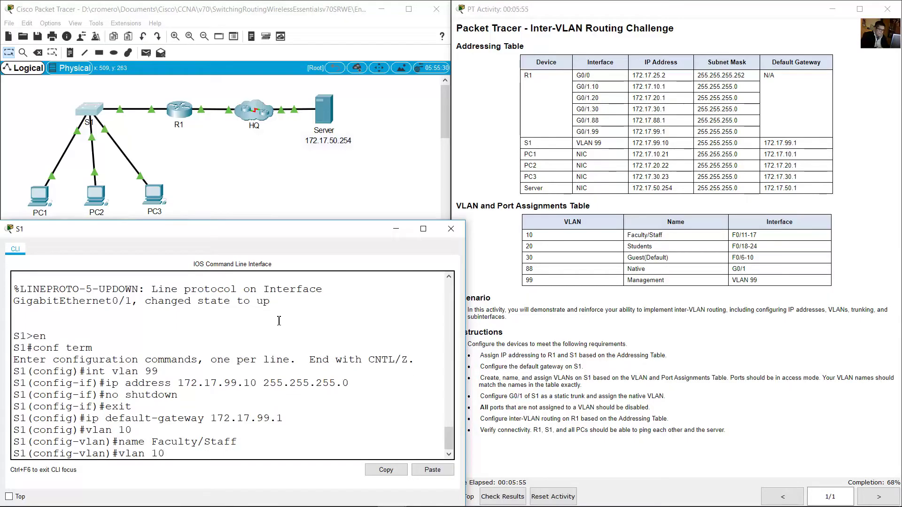
key(BackSpace)
text(2)
key(Return)
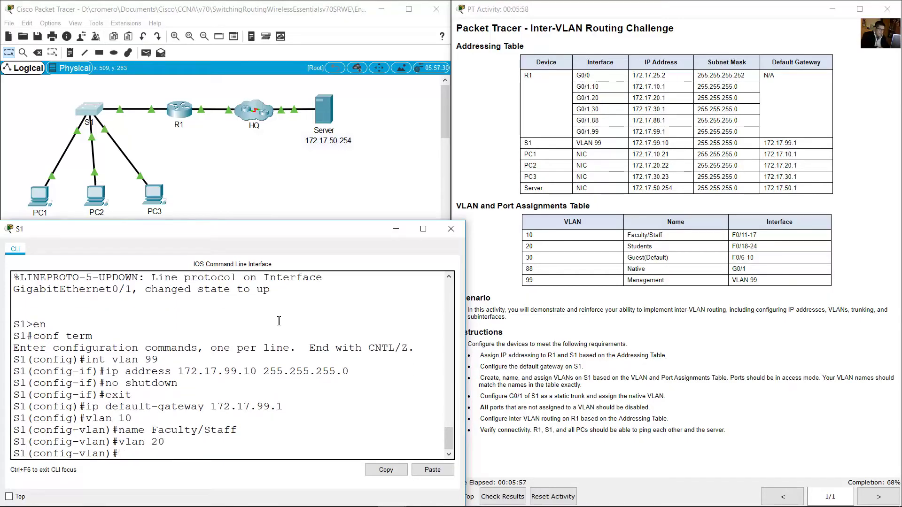
key(Up)
key(Up)
key(BackSpace)
key(BackSpace)
key(BackSpace)
key(BackSpace)
key(BackSpace)
key(BackSpace)
key(BackSpace)
key(BackSpace)
key(BackSpace)
key(BackSpace)
key(BackSpace)
key(BackSpace)
key(BackSpace)
text(Student)
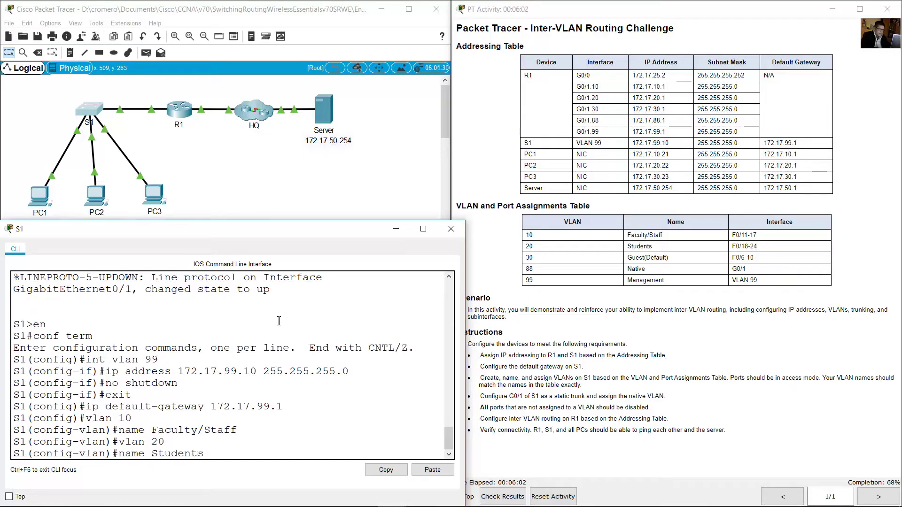
text(s)
key(Return)
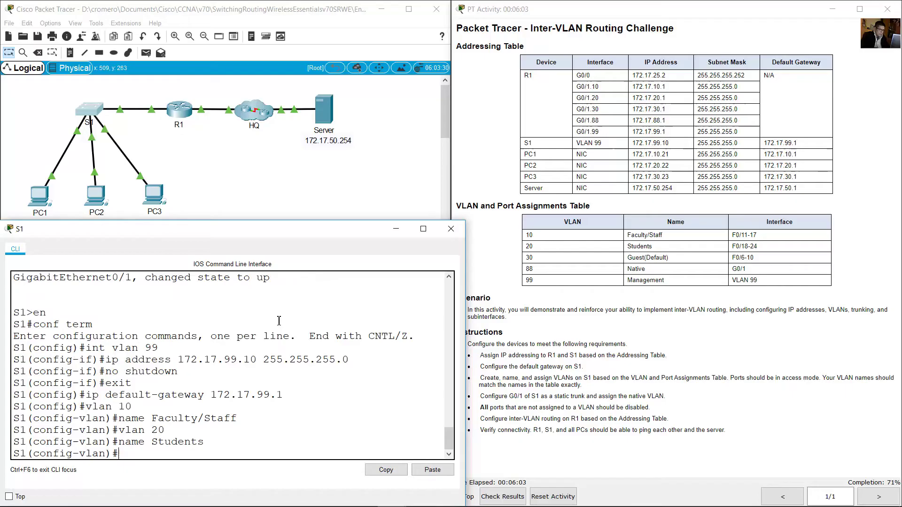
- Create VLAN 30 named Guest(Default)
key(Up)
key(Up)
key(BackSpace)
key(BackSpace)
text(30)
key(Return)
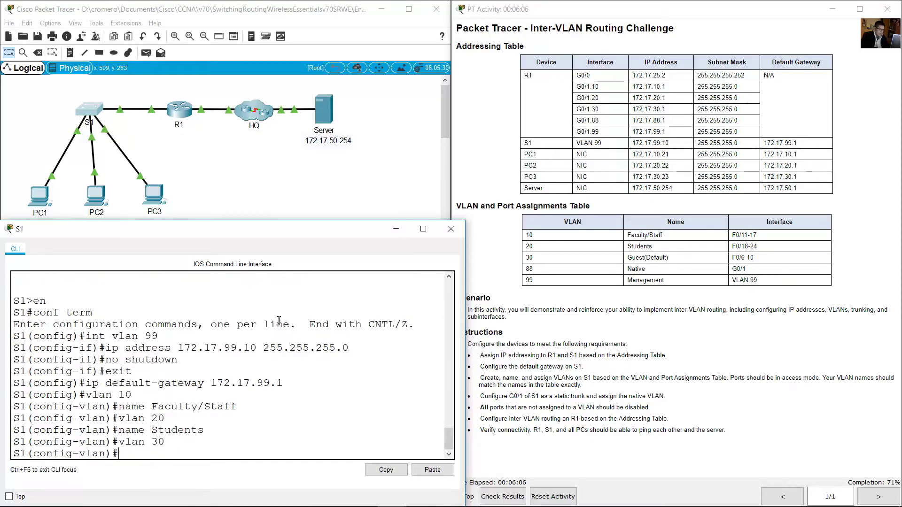
key(Up)
key(Up)
key(BackSpace)
key(BackSpace)
key(BackSpace)
key(BackSpace)
key(BackSpace)
key(BackSpace)
text(Guest)
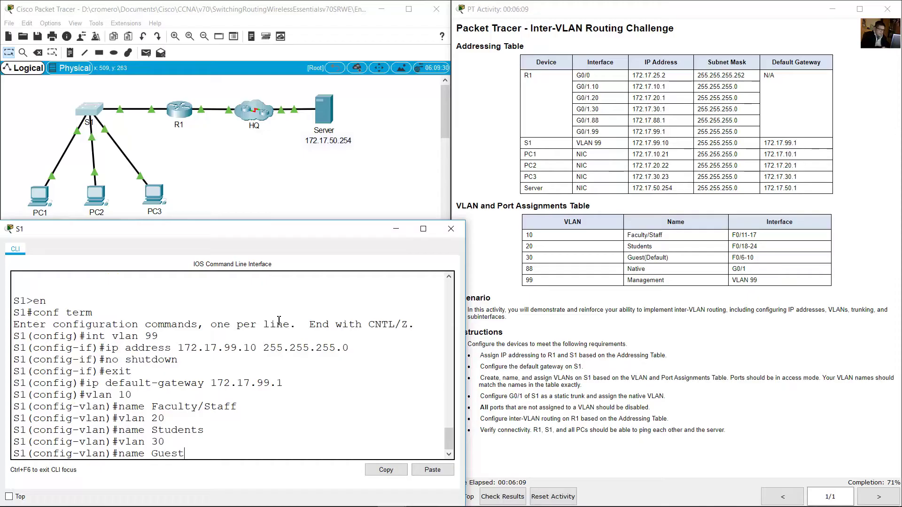
text((Default)
text())
key(Return)
- Create VLAN 88 named Native and VLAN 99 named Management, then exit VLAN mode
text(vlan 88)
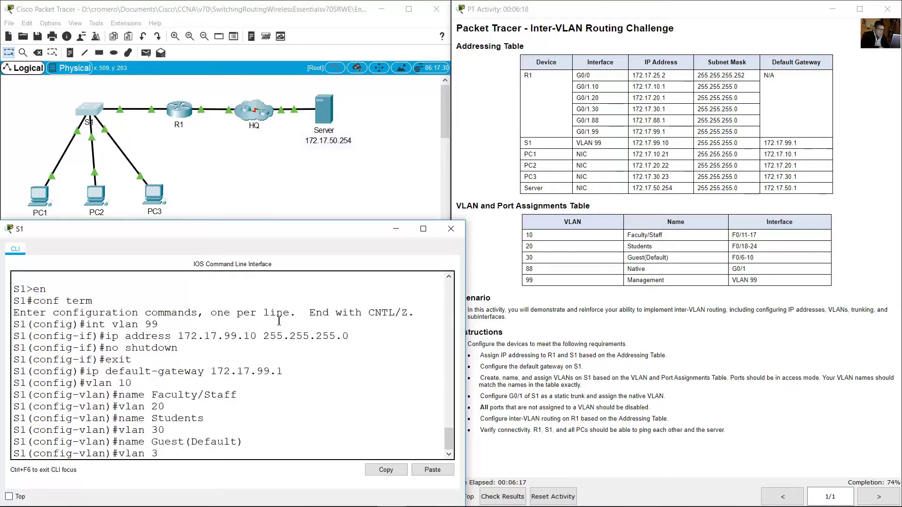
key(Return)
text(name)
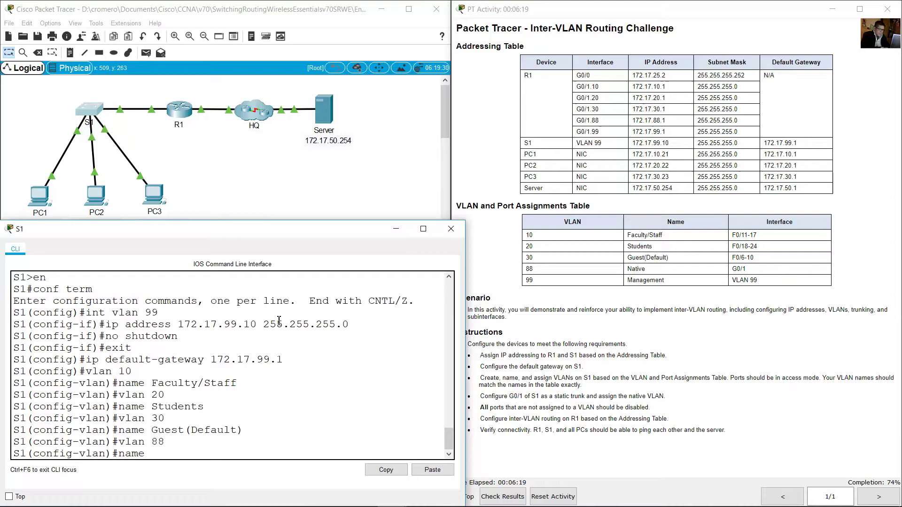
text( Native)
key(Return)
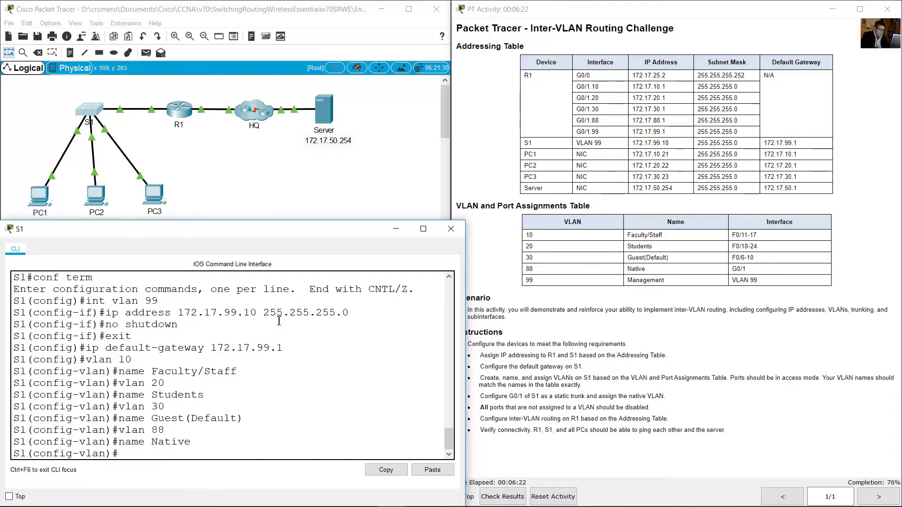
key(Up)
key(Up)
key(BackSpace)
key(BackSpace)
text(99)
key(Return)
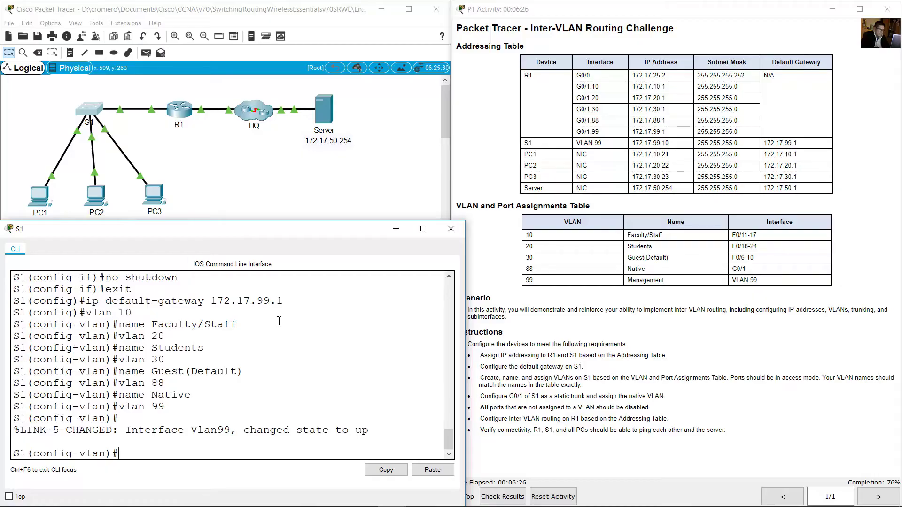
text(name Management)
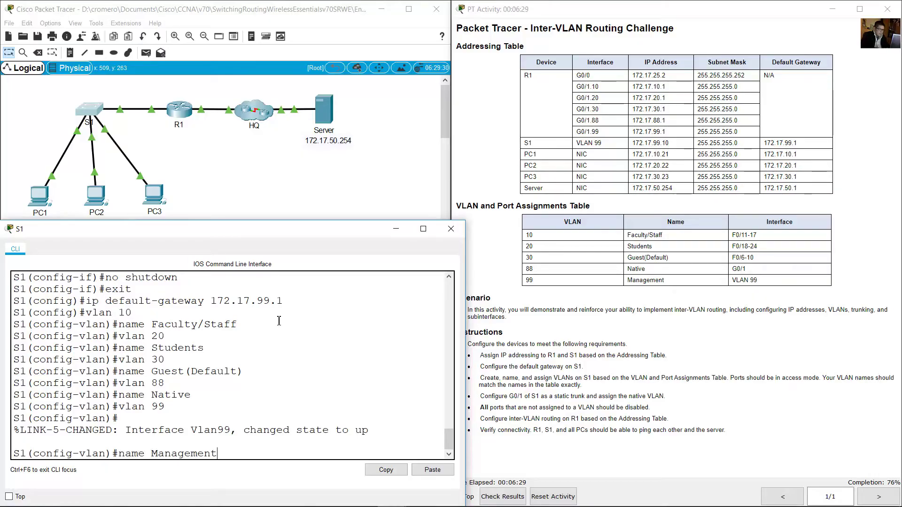
key(Return)
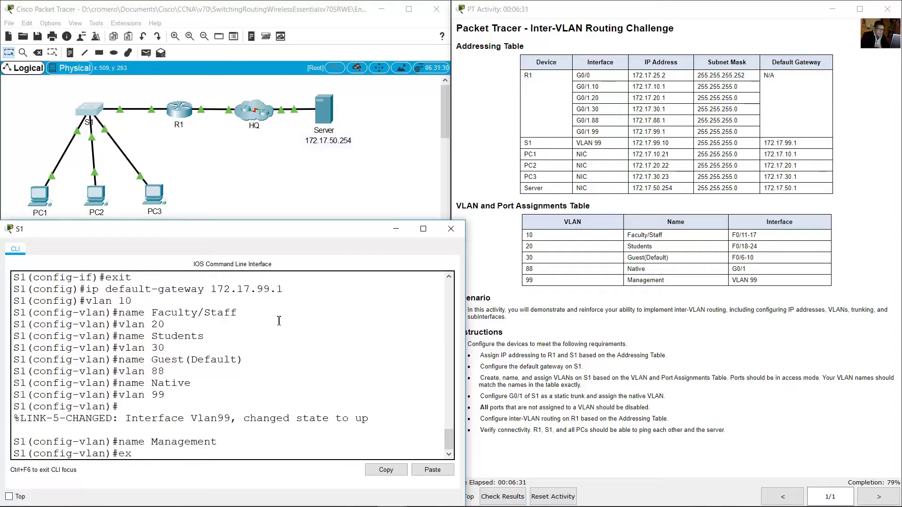
key(Return)
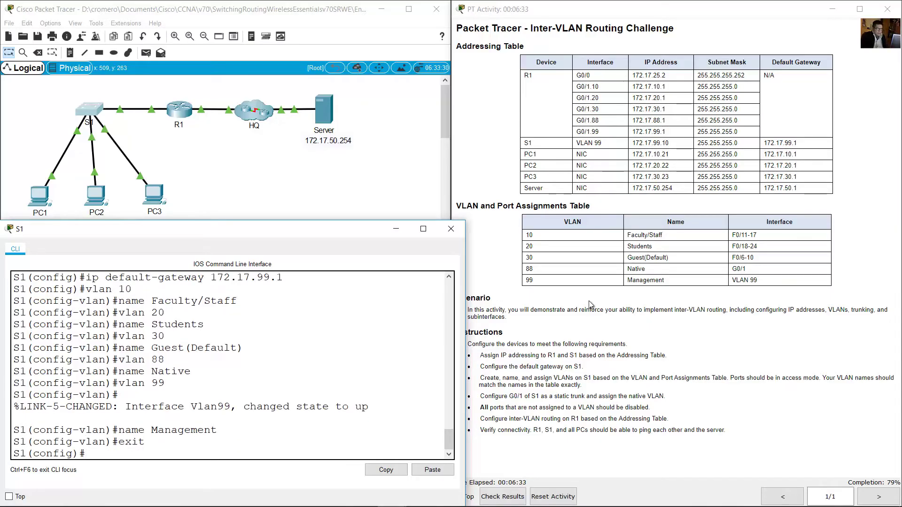
click(648, 372)
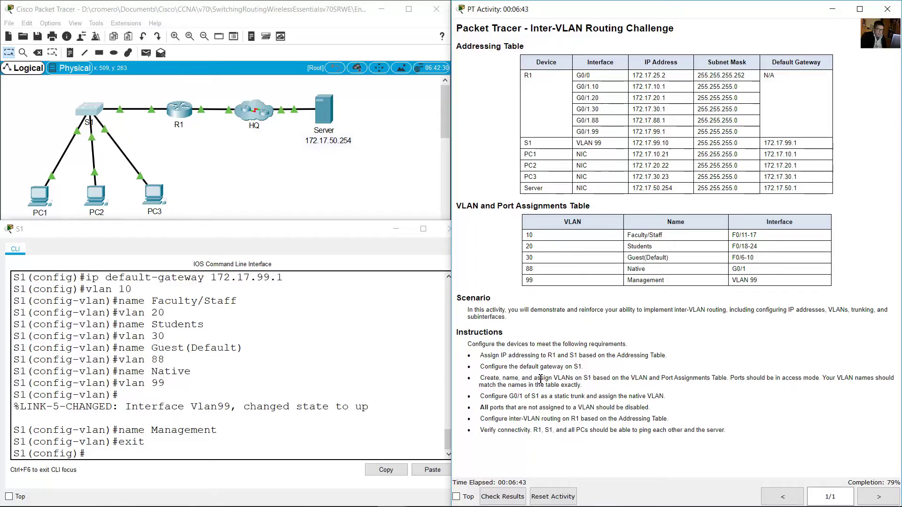
- Make ports F0/11-17 access ports in VLAN 10
drag(537, 379, 581, 379)
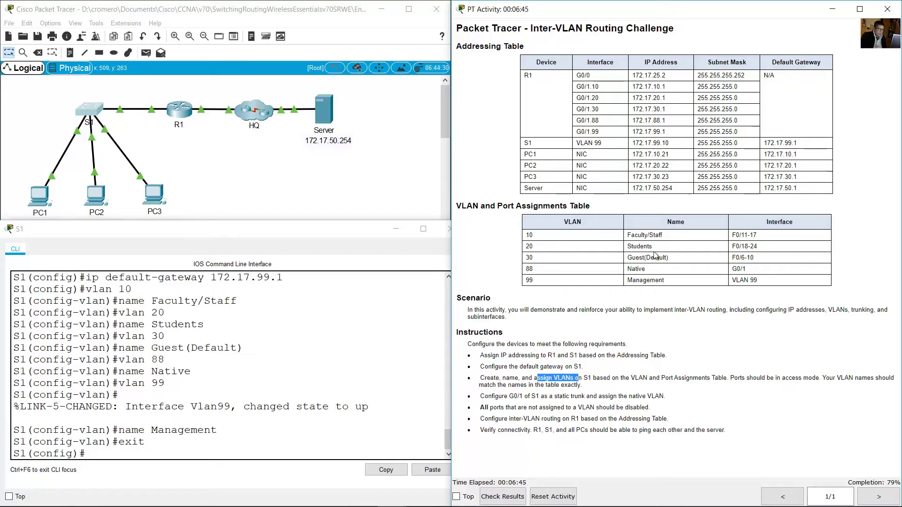
drag(732, 235, 761, 234)
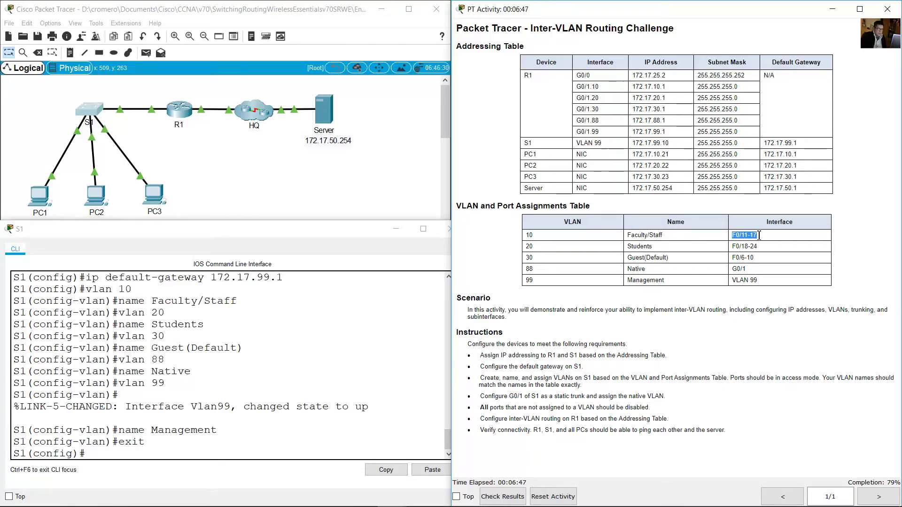
double_click(529, 235)
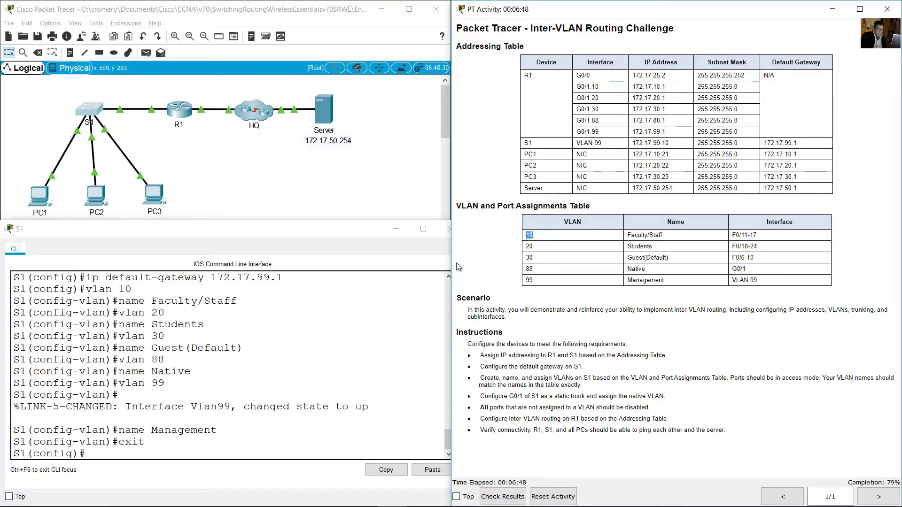
click(245, 455)
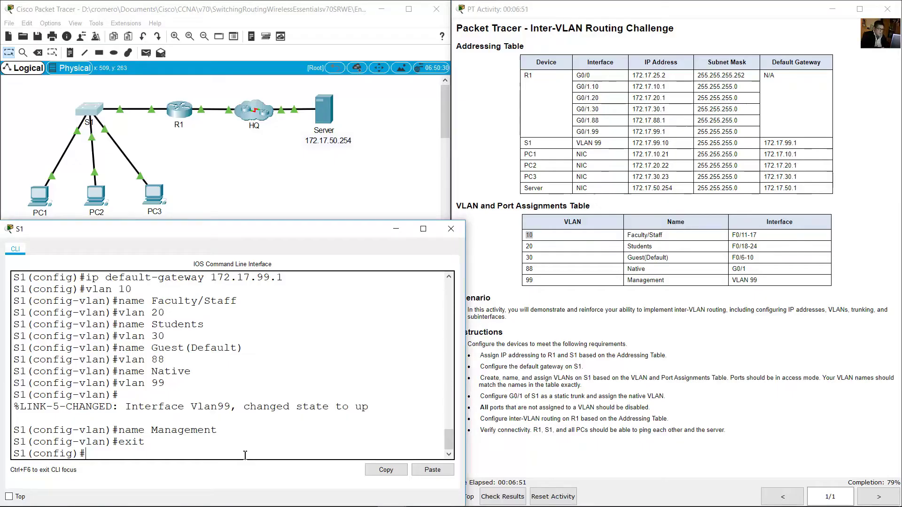
text(int range f0/)
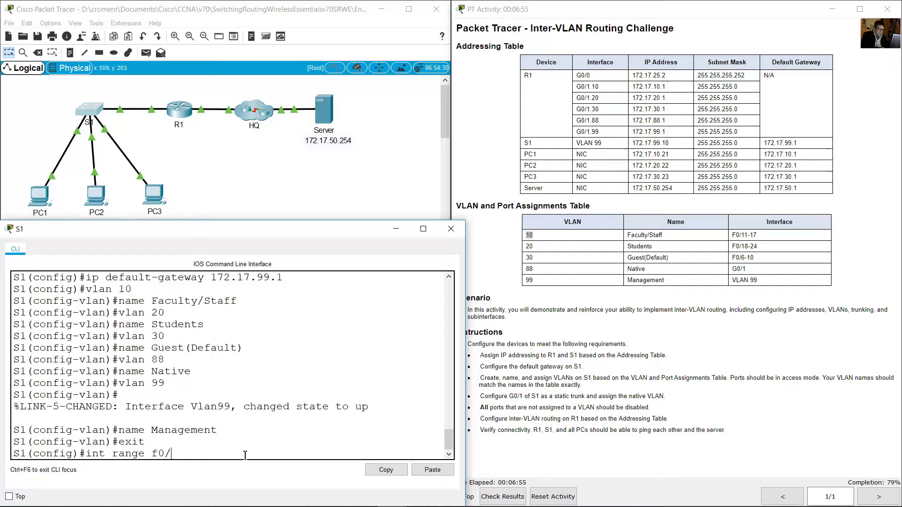
text(11-17)
key(Return)
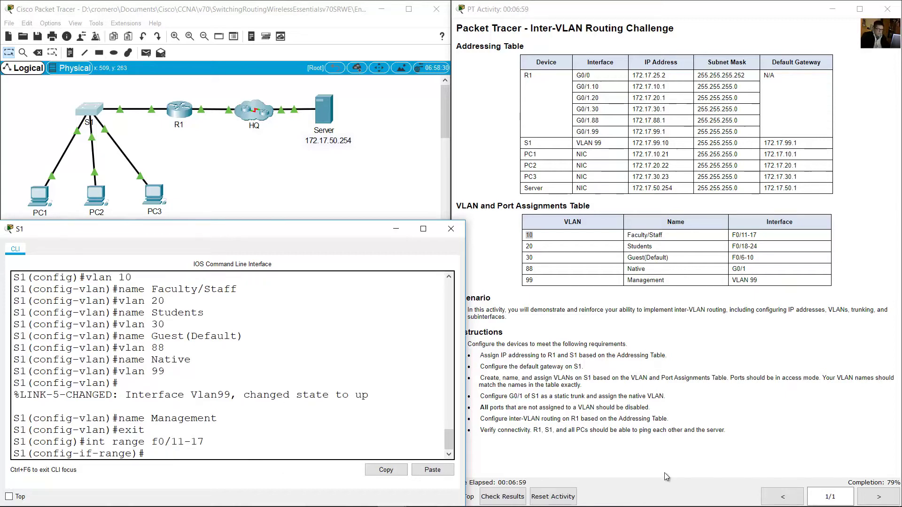
drag(767, 378, 819, 379)
click(355, 457)
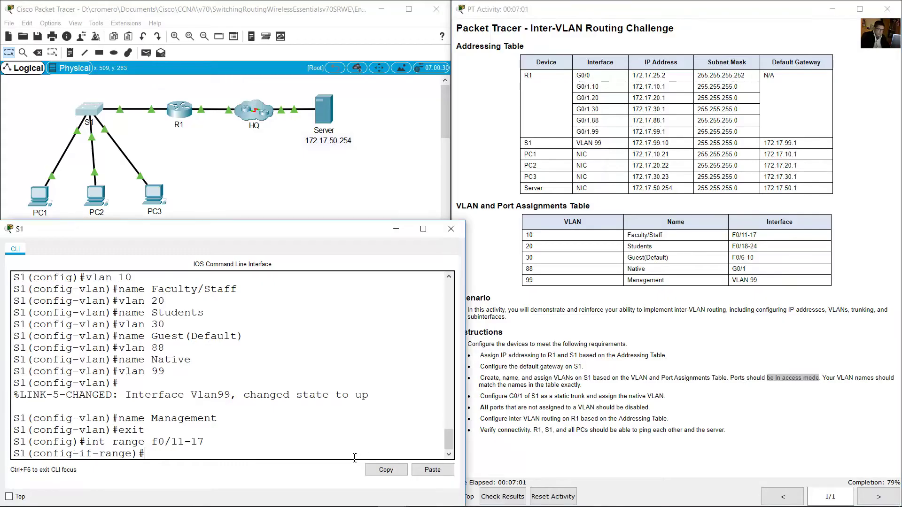
text(switchport )
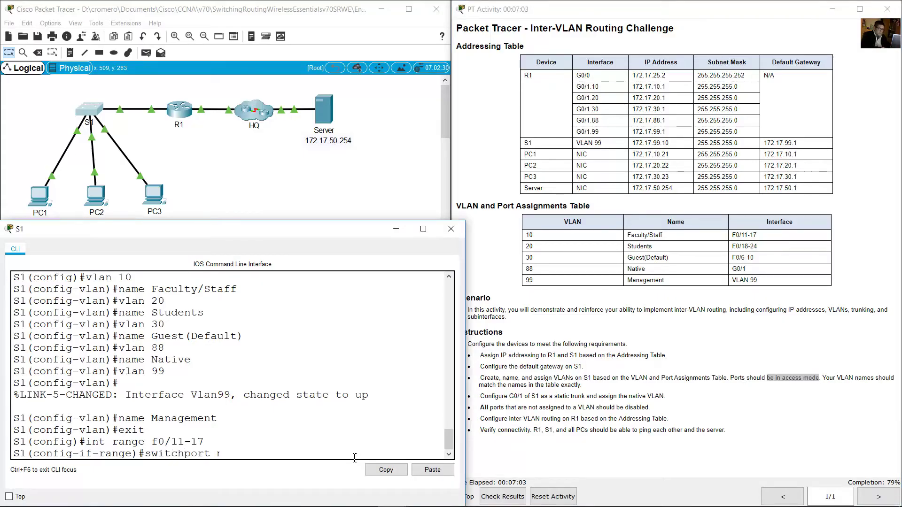
text(mode access)
key(Return)
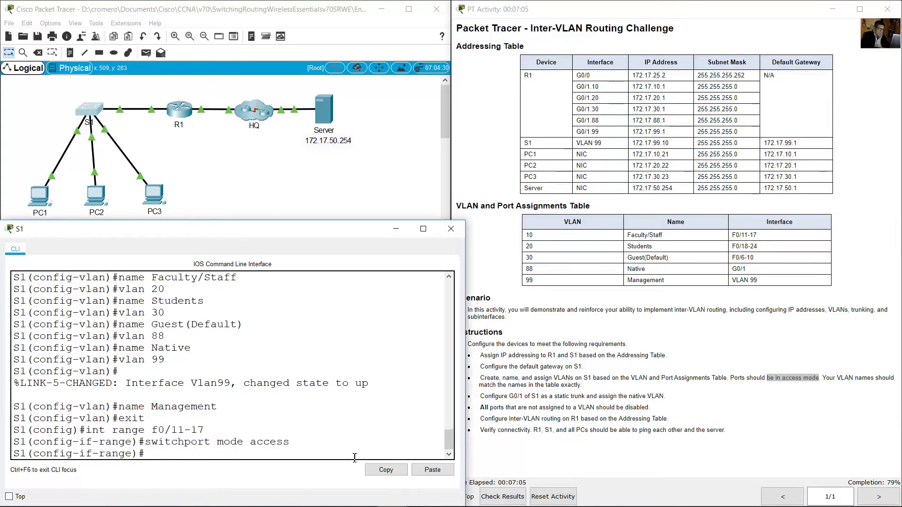
key(Up)
key(BackSpace)
key(BackSpace)
key(BackSpace)
key(BackSpace)
key(BackSpace)
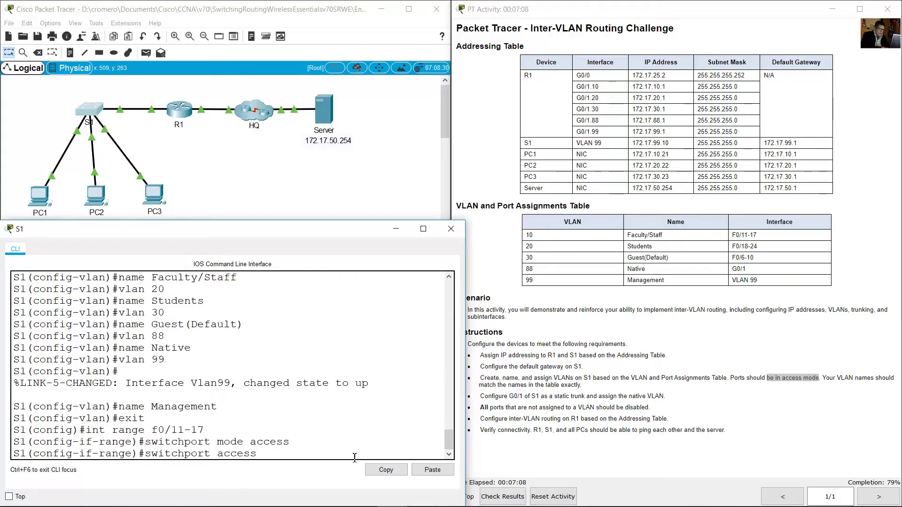
text(vlan 10)
key(Return)
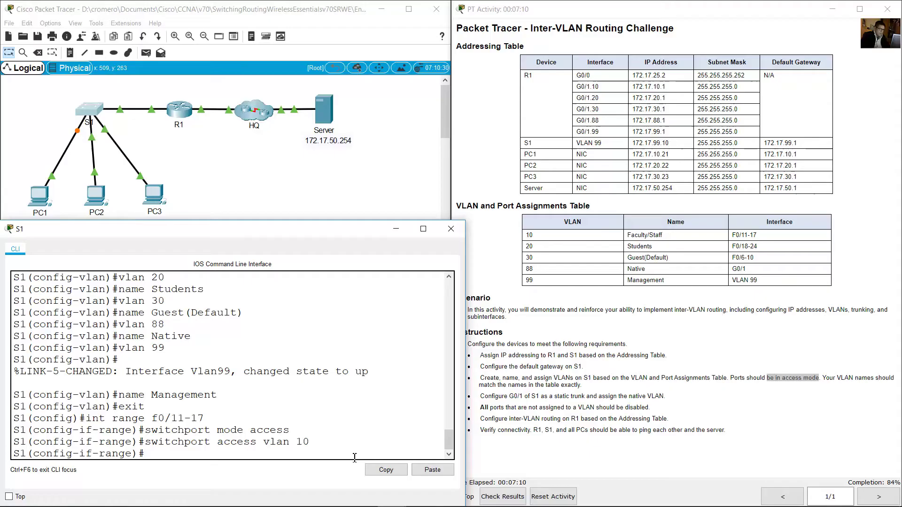
- Make ports F0/18-24 access ports in VLAN 20
click(747, 253)
drag(736, 249, 770, 251)
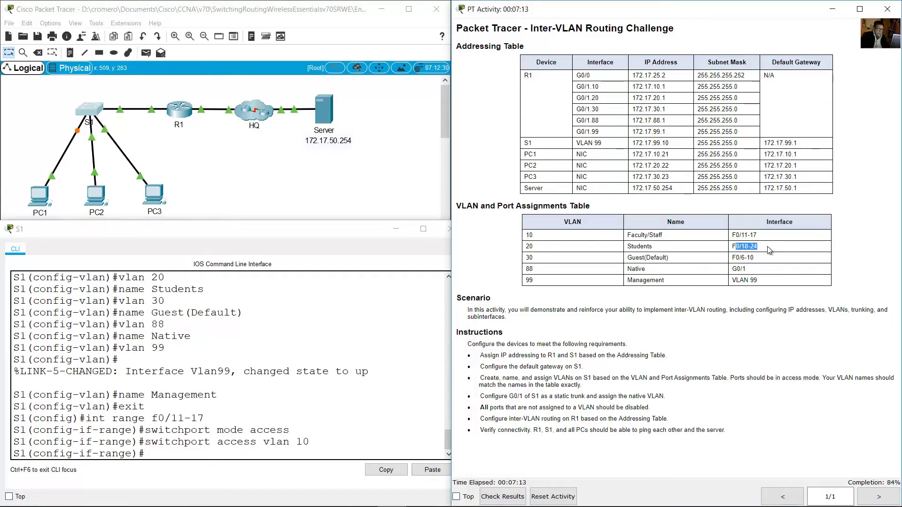
click(540, 252)
double_click(529, 247)
click(308, 385)
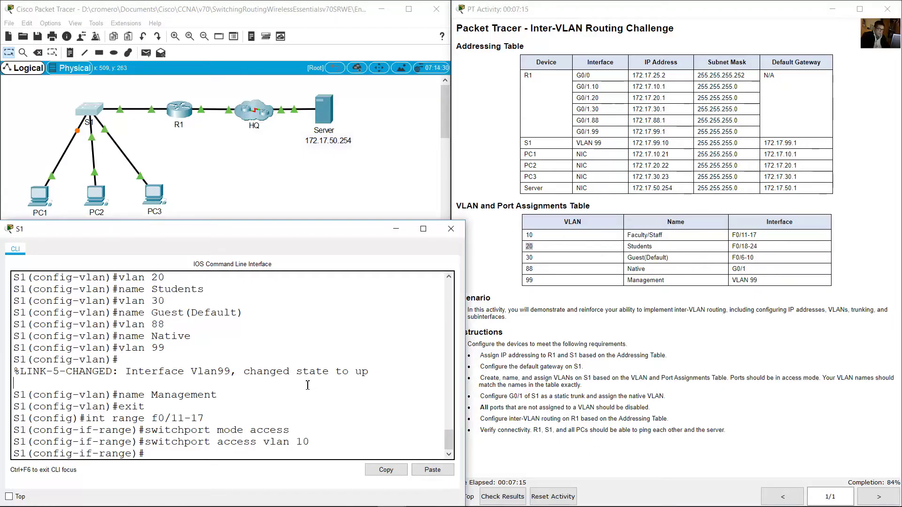
key(Up)
key(Up)
key(Up)
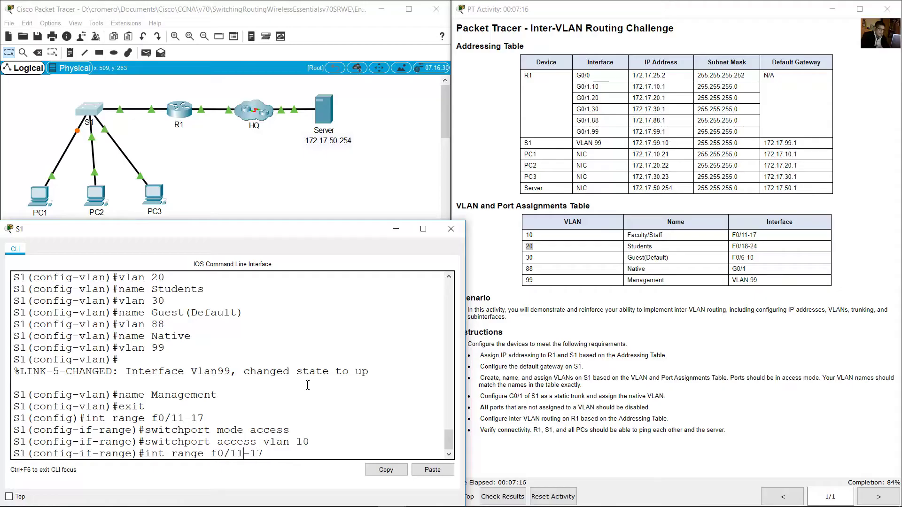
key(BackSpace)
text(8)
key(BackSpace)
key(Return)
key(Up)
key(Up)
key(Up)
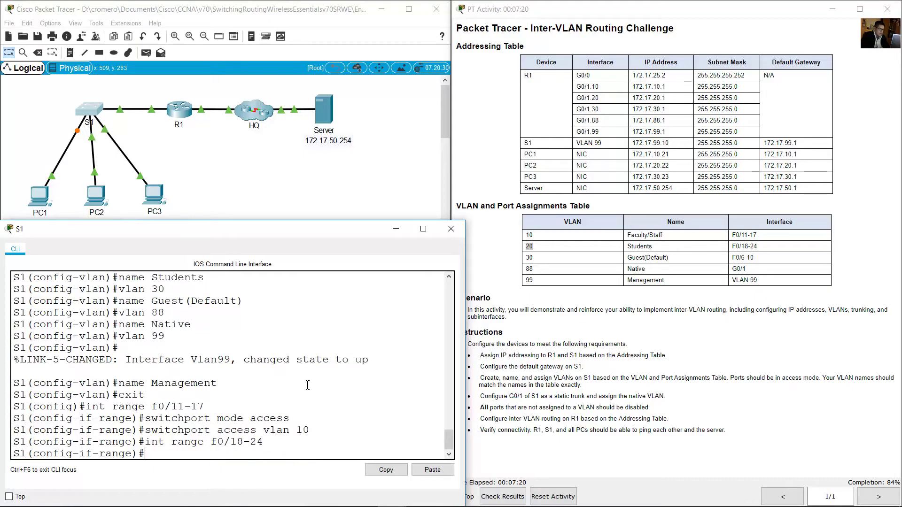
key(Return)
key(Up)
key(Up)
key(Up)
key(Left)
key(BackSpace)
text(2)
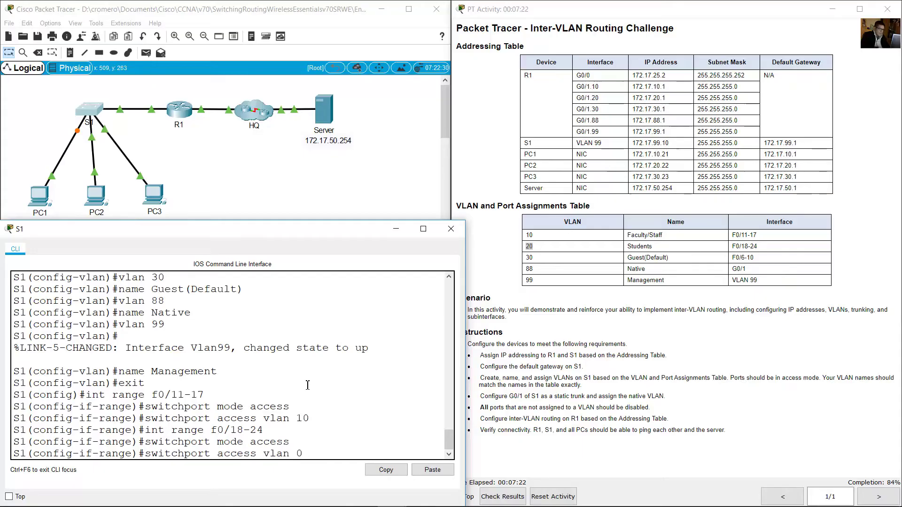
key(Return)
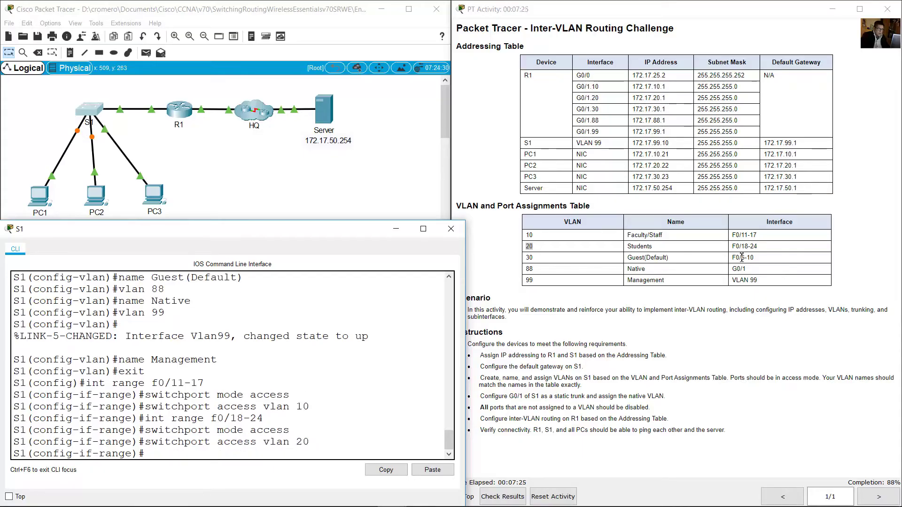
- Make ports F0/6-10 access ports in VLAN 30
drag(732, 257, 751, 262)
double_click(530, 258)
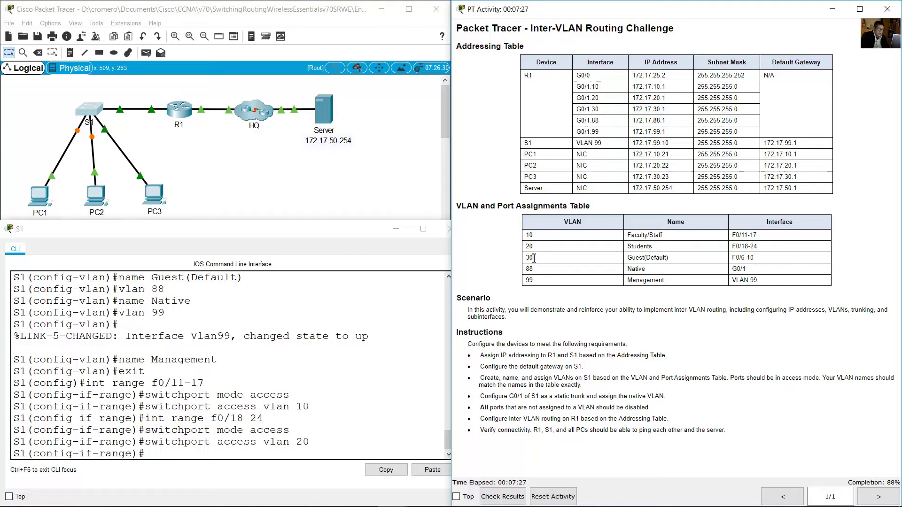
click(291, 385)
key(Up)
key(Up)
key(Up)
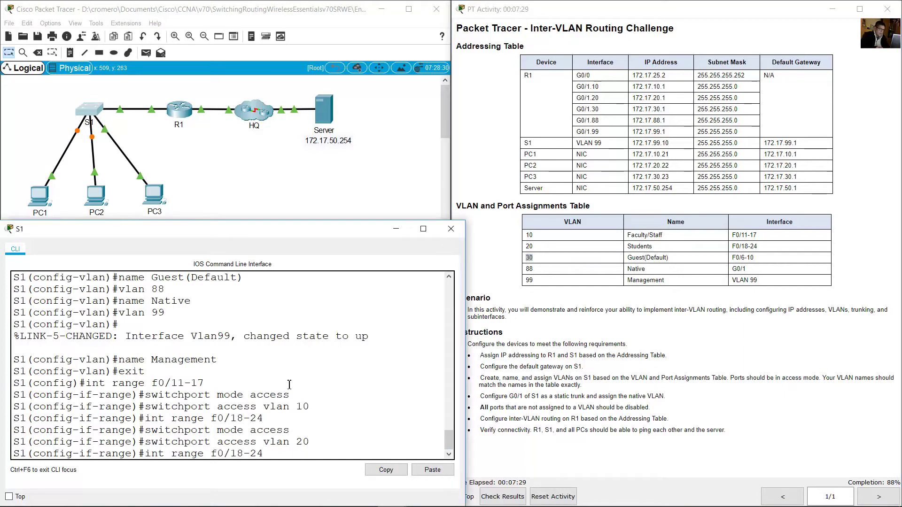
key(BackSpace)
key(BackSpace)
text(6)
key(BackSpace)
key(BackSpace)
text(10)
key(Return)
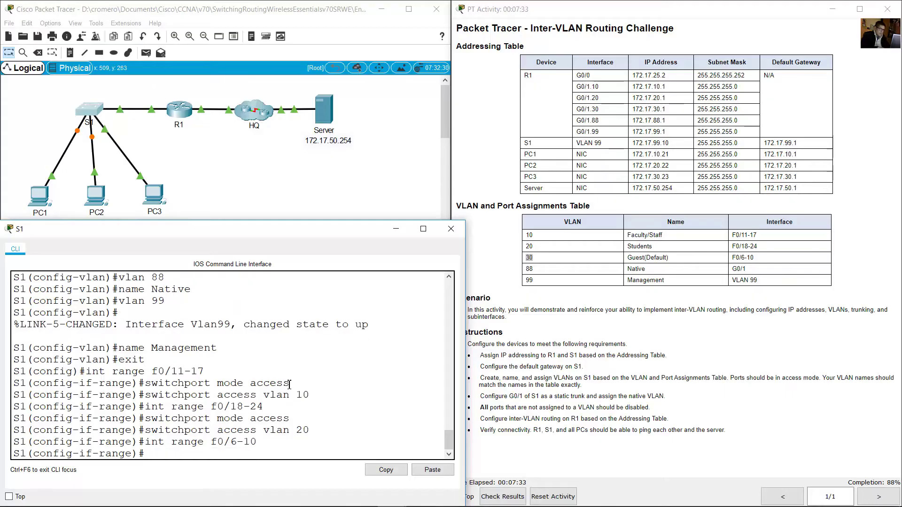
key(Up)
key(Up)
key(Up)
key(Return)
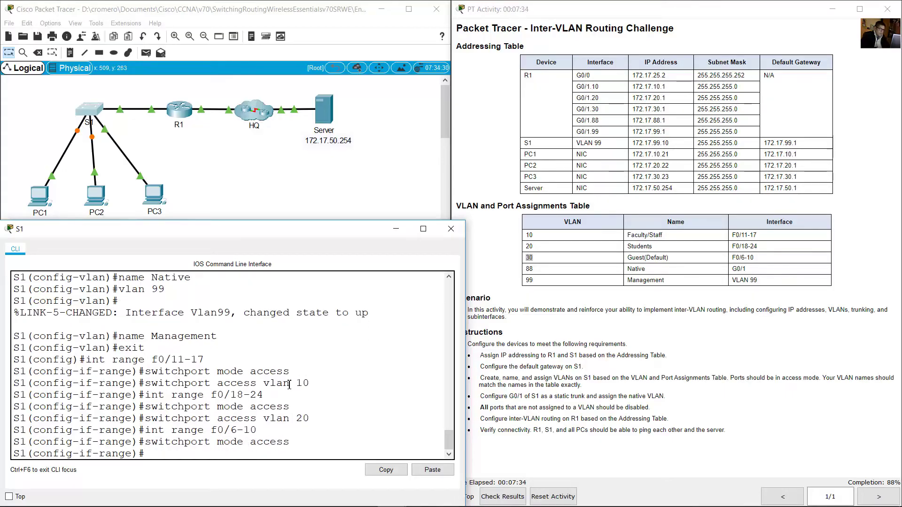
key(Up)
key(Up)
key(Up)
key(Left)
key(BackSpace)
text(3)
key(Return)
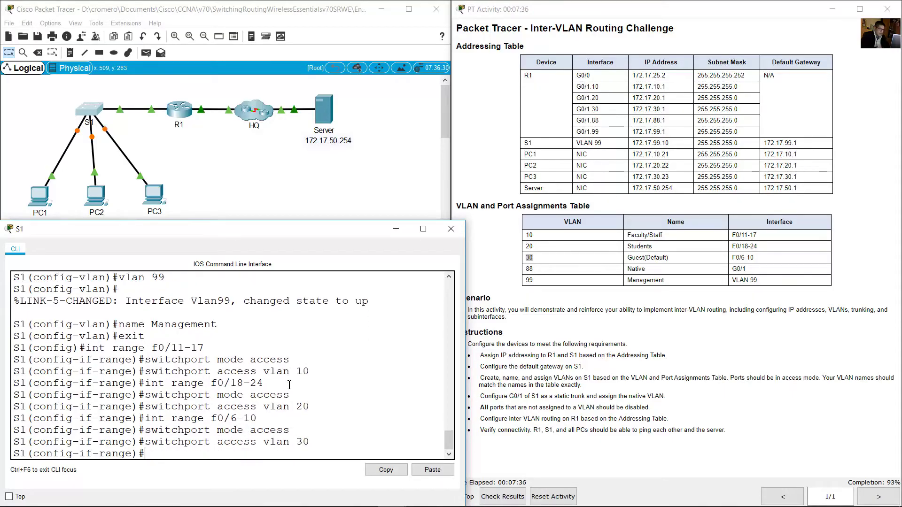
click(745, 269)
drag(748, 271, 730, 270)
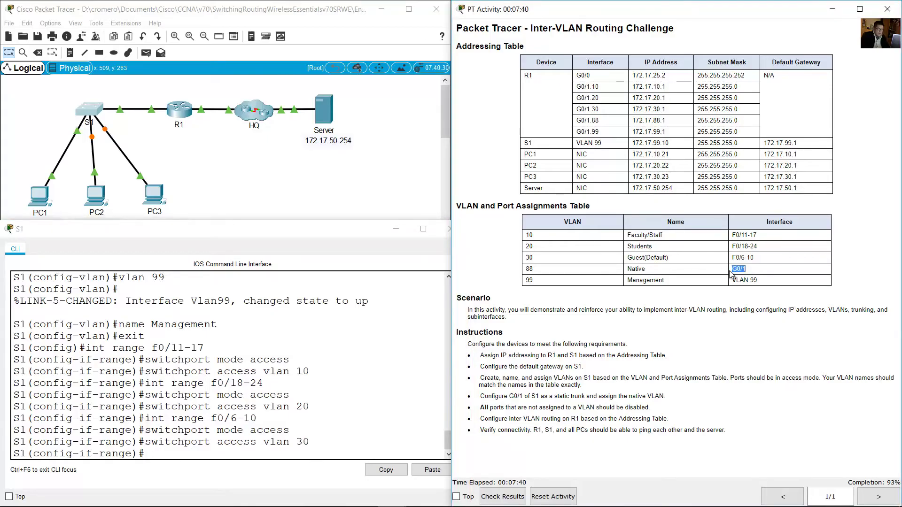
drag(638, 269, 532, 268)
click(125, 92)
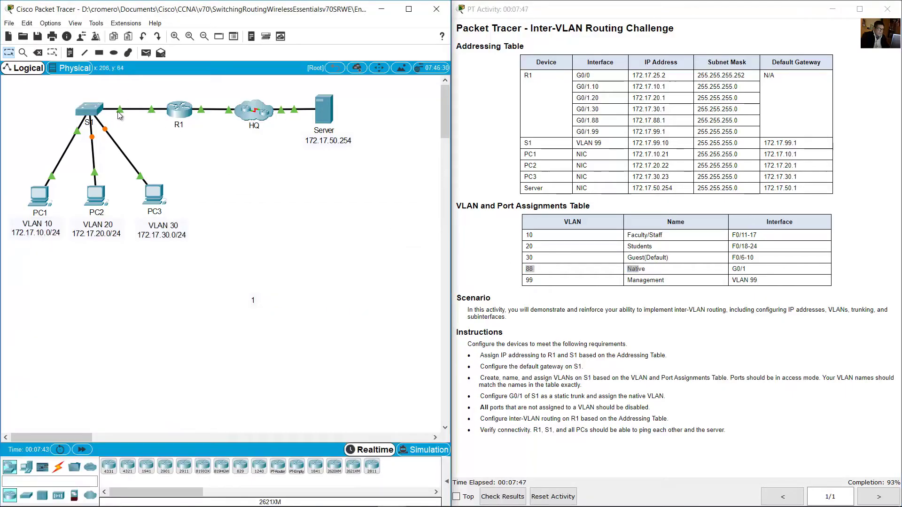
mouse_move(120, 110)
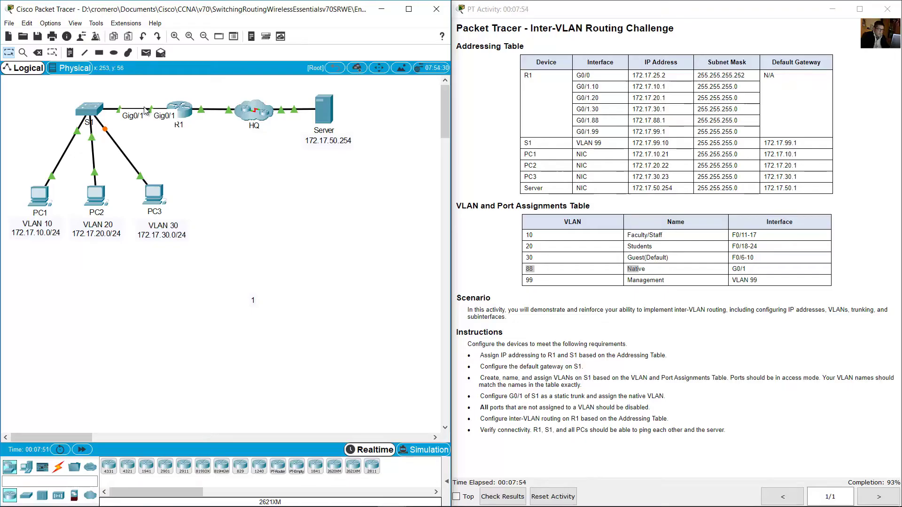
click(615, 379)
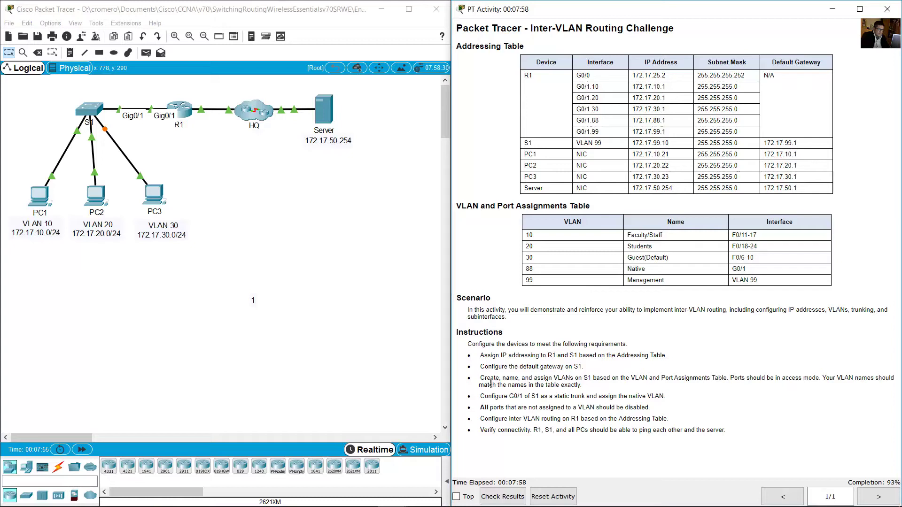
drag(480, 397, 679, 401)
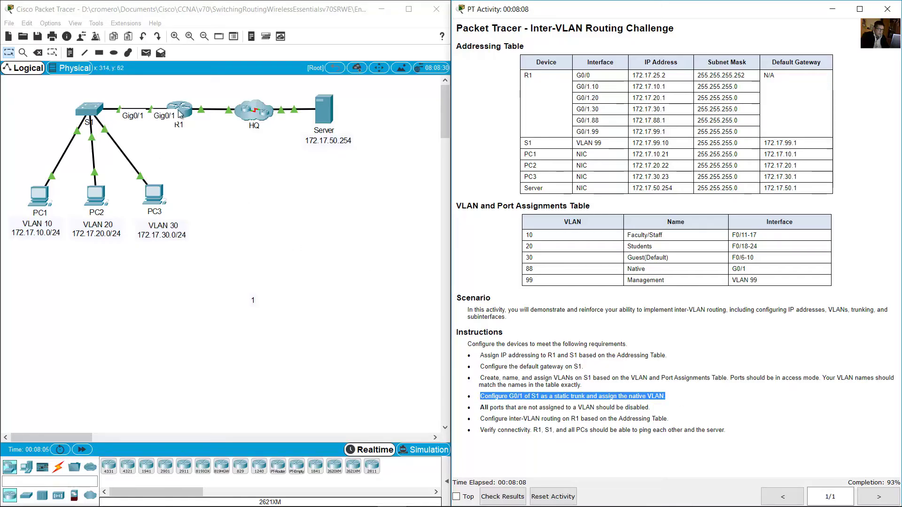
- Set S1's G0/1 interface to switchport mode trunk
click(89, 109)
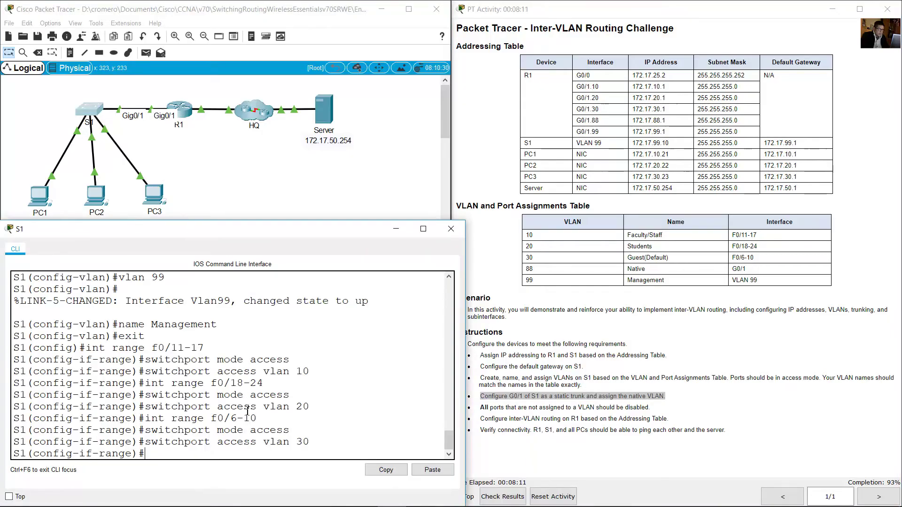
text(int g0/1)
key(Return)
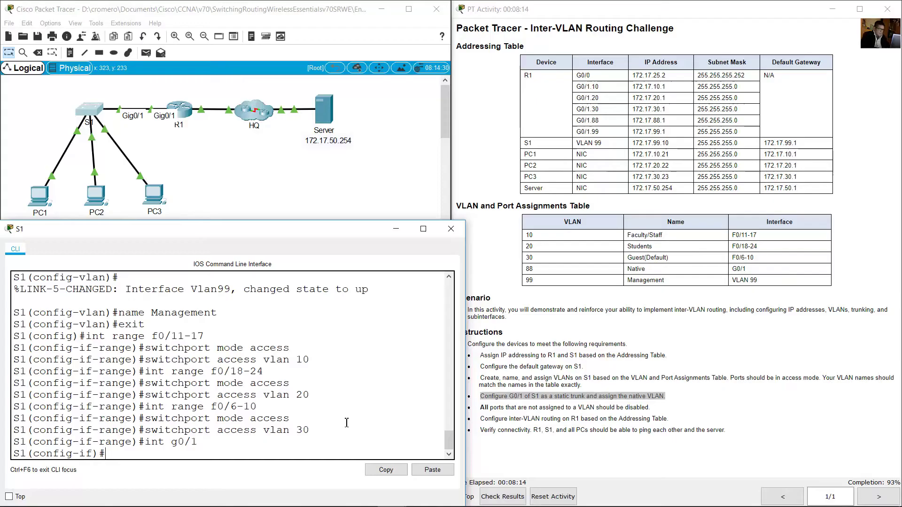
text(switchport mode access)
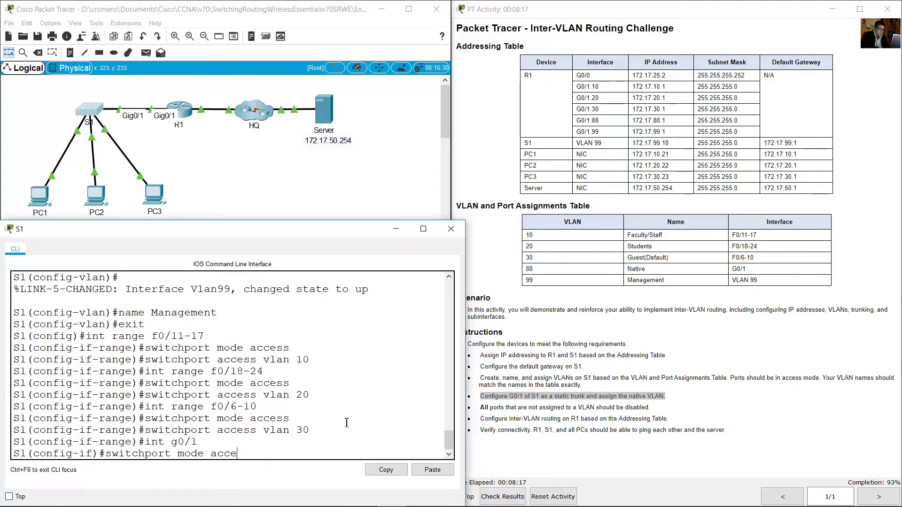
key(BackSpace)
key(BackSpace)
key(BackSpace)
text(trunk)
key(Return)
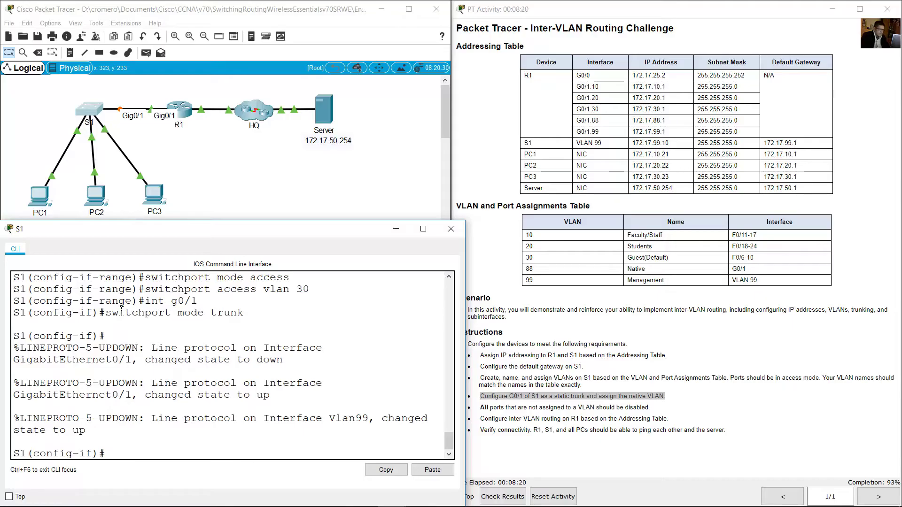
- Set the G0/1 trunk's native VLAN to 88
drag(151, 301, 211, 300)
drag(262, 312, 273, 314)
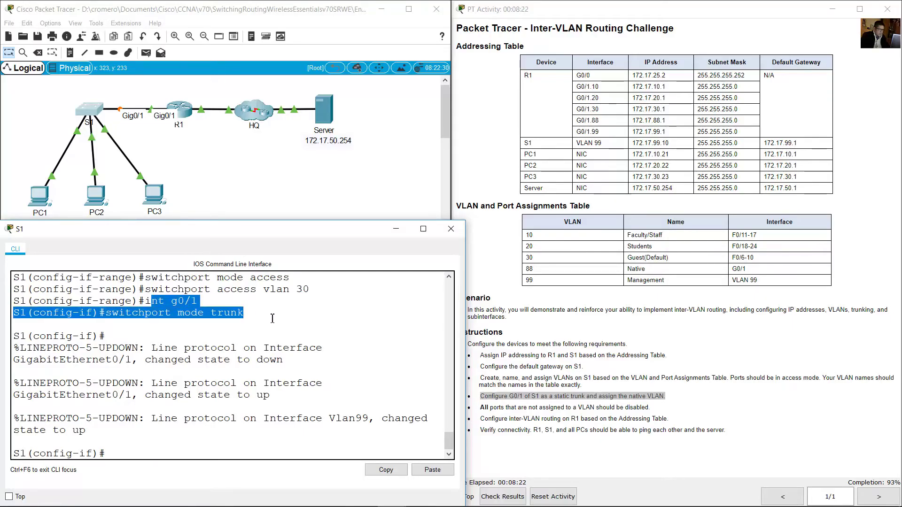
drag(630, 396, 668, 399)
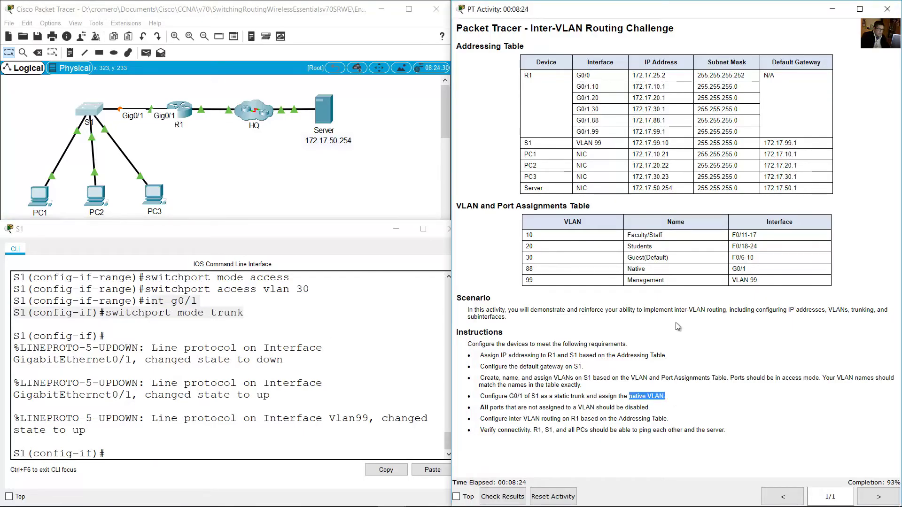
drag(526, 268, 759, 270)
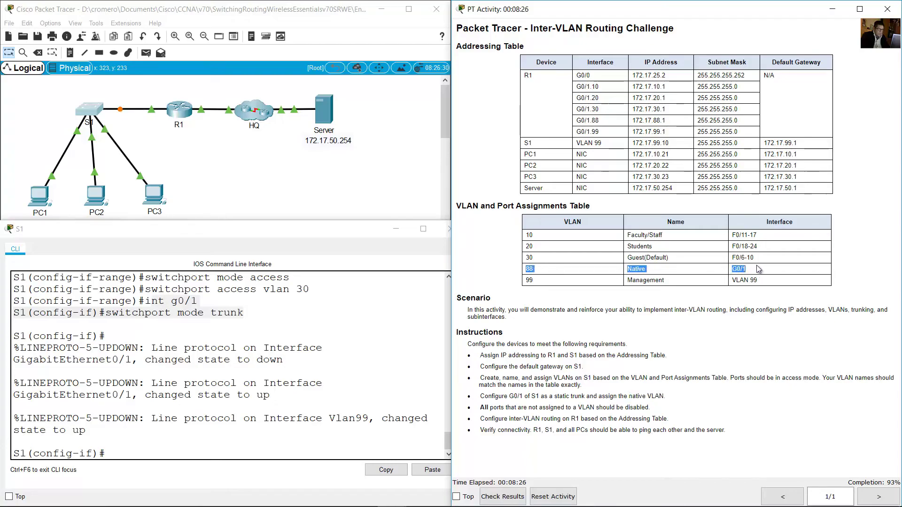
click(320, 383)
key(Up)
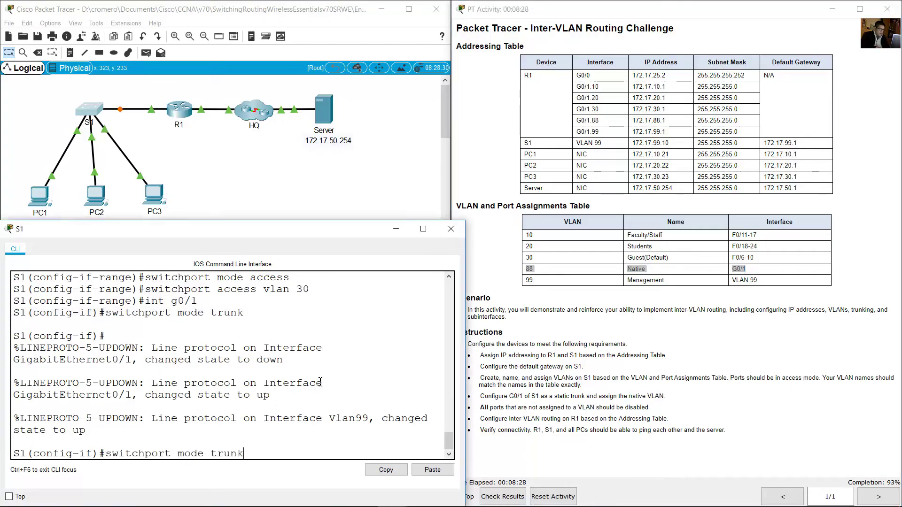
key(Up)
key(Down)
key(Left)
key(Left)
key(Left)
key(BackSpace)
key(BackSpace)
key(BackSpace)
key(BackSpace)
key(BackSpace)
key(End)
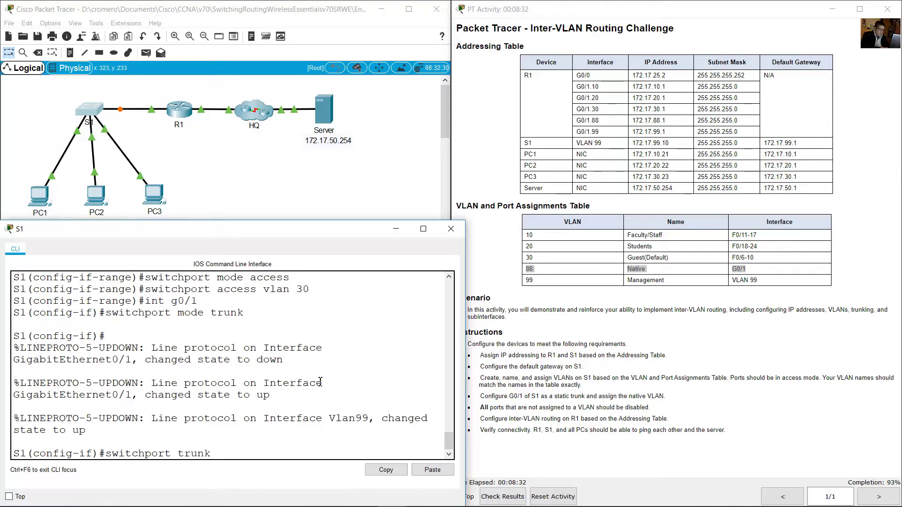
text(native vlan 88)
key(Return)
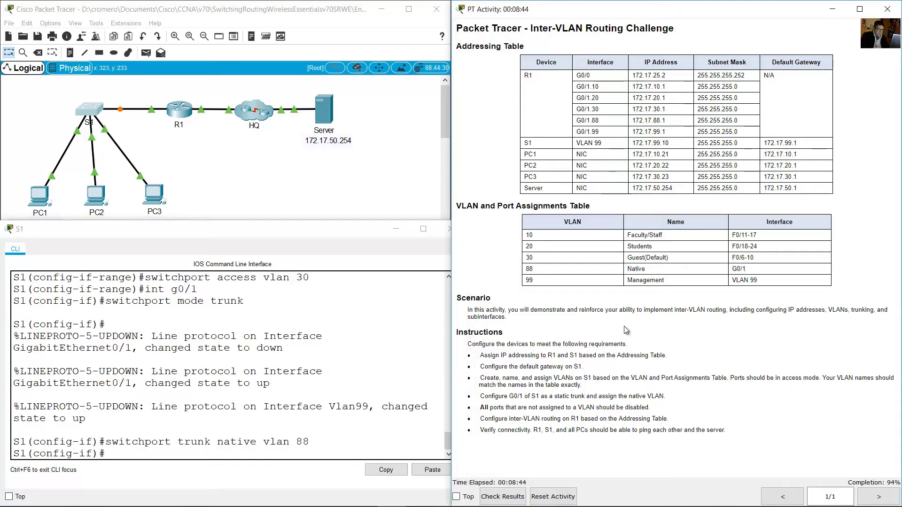
drag(531, 282, 763, 283)
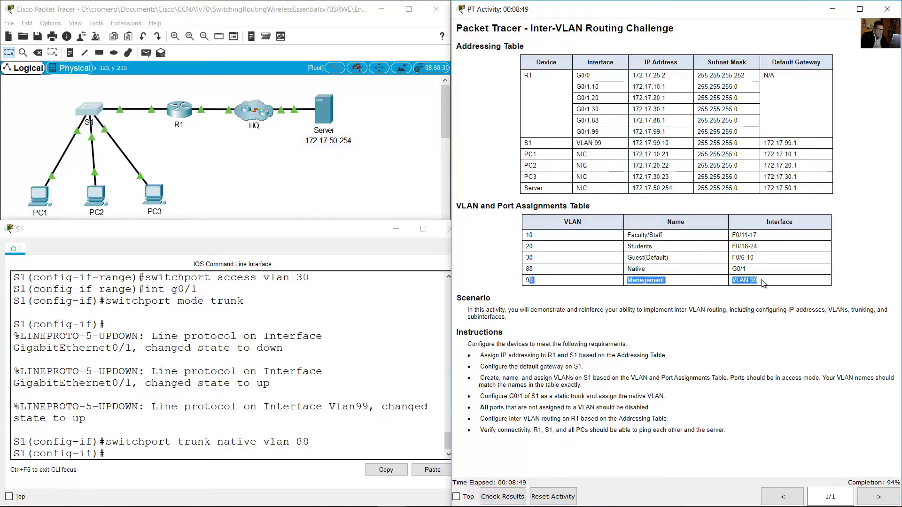
click(763, 284)
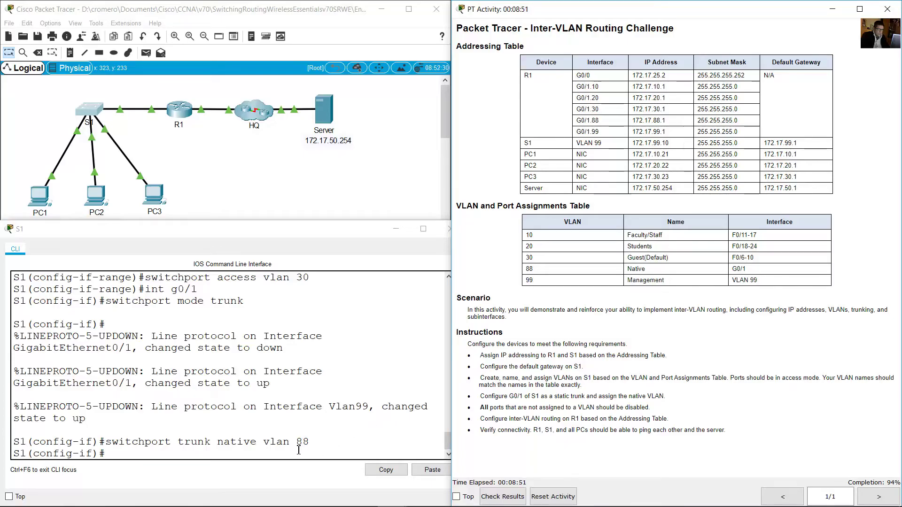
drag(764, 281, 734, 281)
click(265, 353)
scroll(266, 353, up, 10)
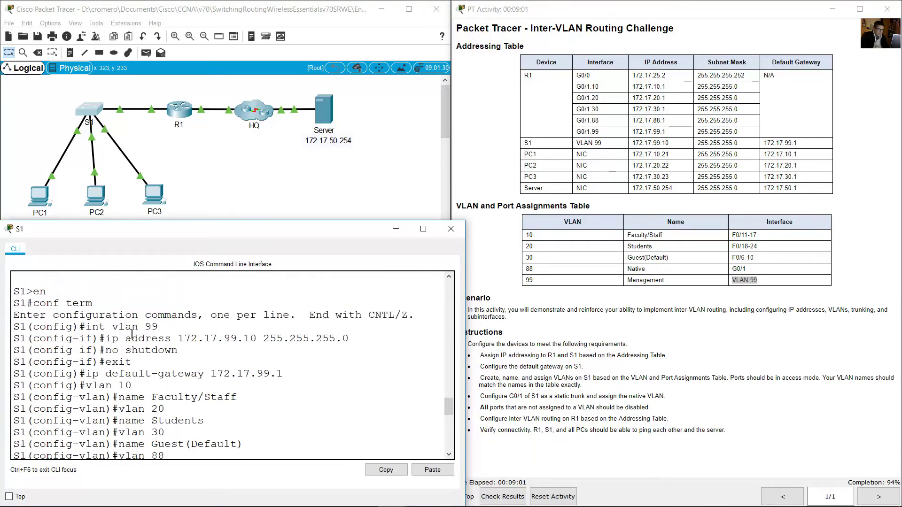
drag(86, 328, 214, 349)
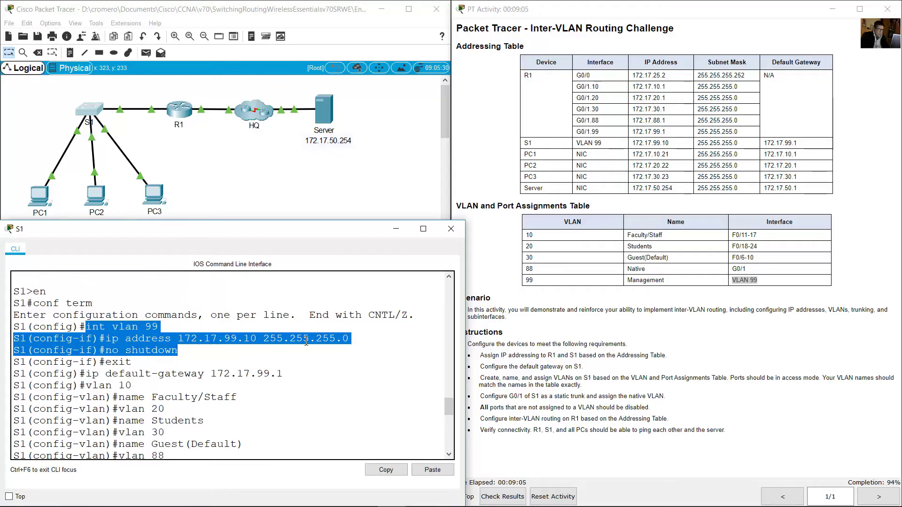
drag(767, 282, 535, 284)
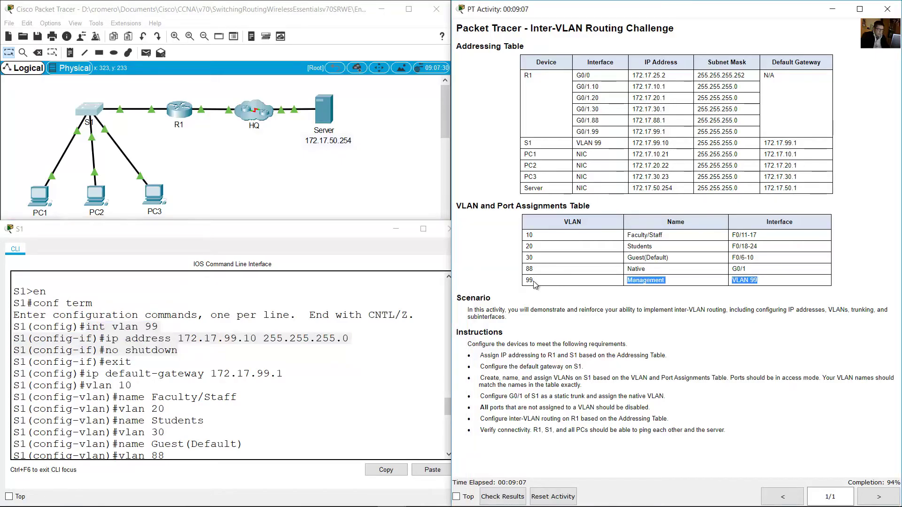
click(332, 365)
scroll(332, 364, down, 10)
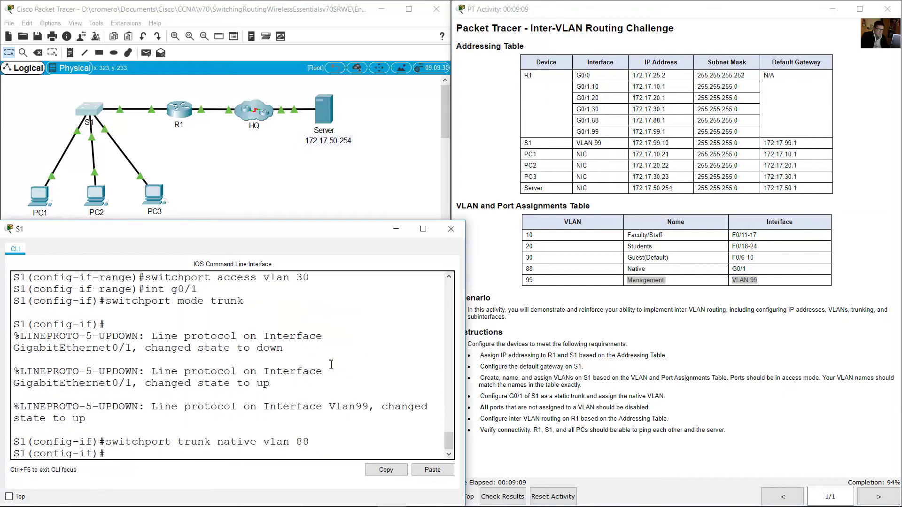
click(672, 367)
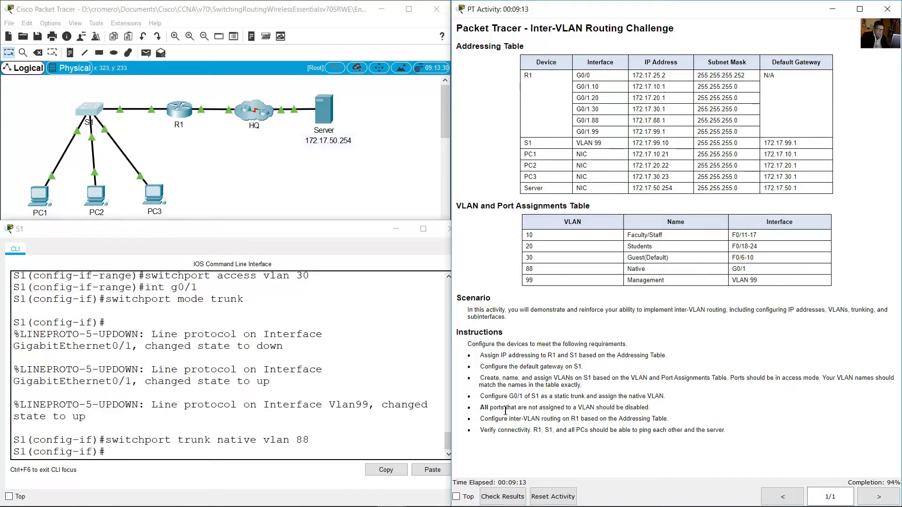
- On S1, leave G0/1 configuration and enter interface range F0/1-5, G0/2
drag(486, 408, 659, 408)
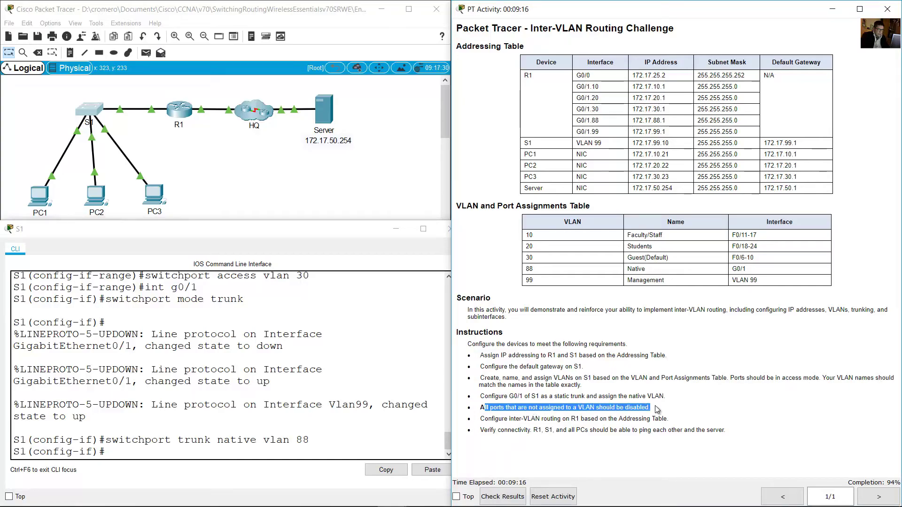
click(190, 455)
text(exit)
key(Return)
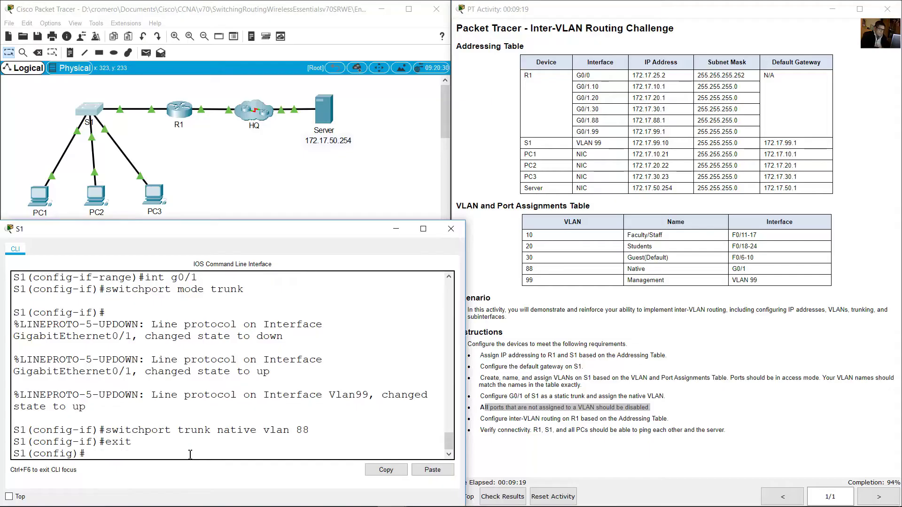
drag(80, 456, 13, 454)
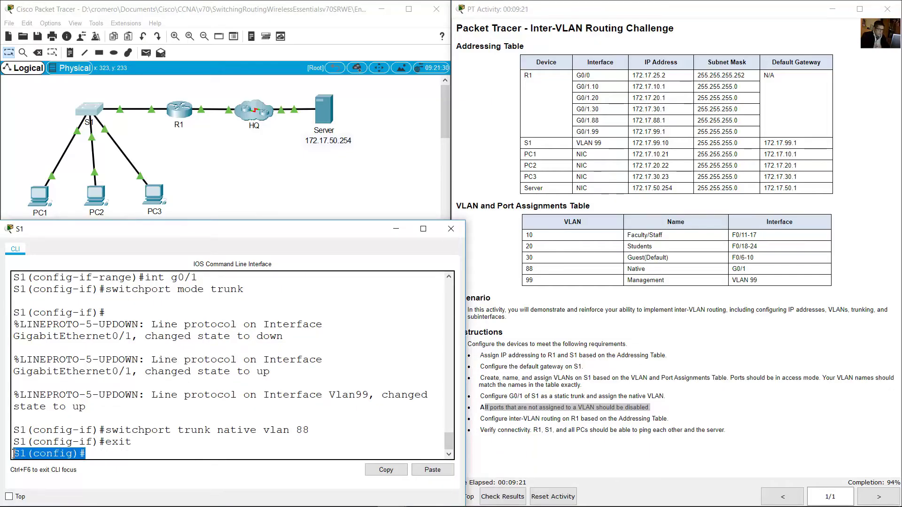
click(149, 452)
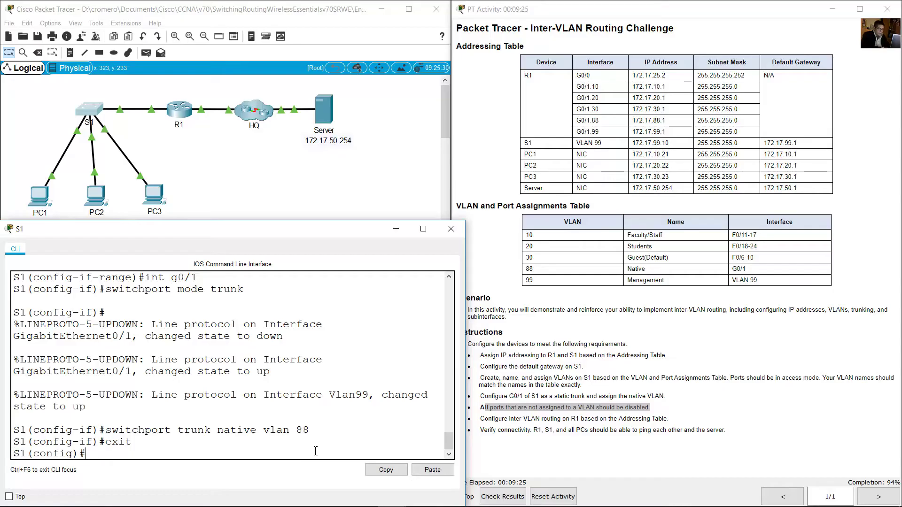
text(int range)
click(756, 286)
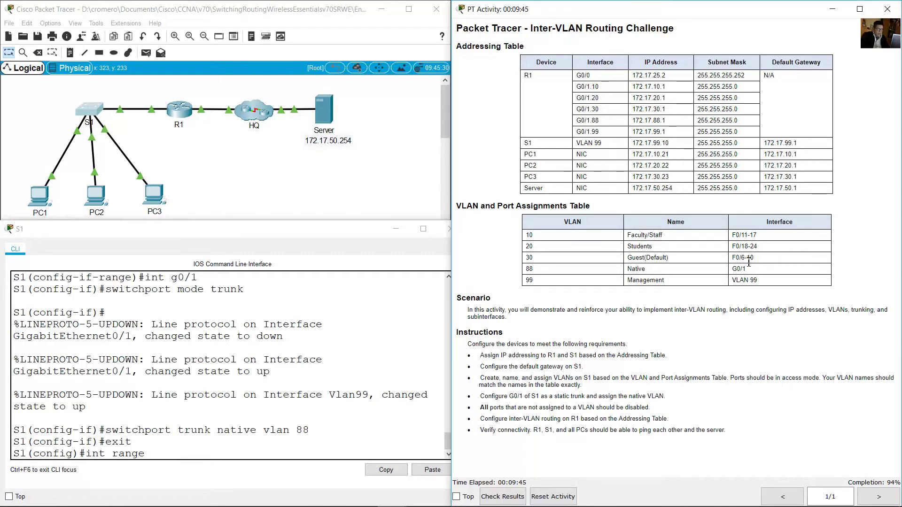
click(221, 459)
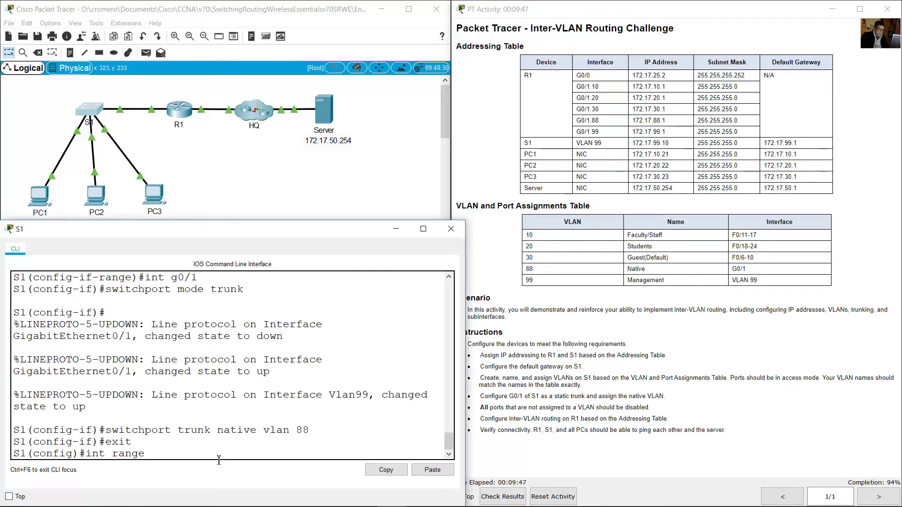
text(f0/1-5,)
text(g0/)
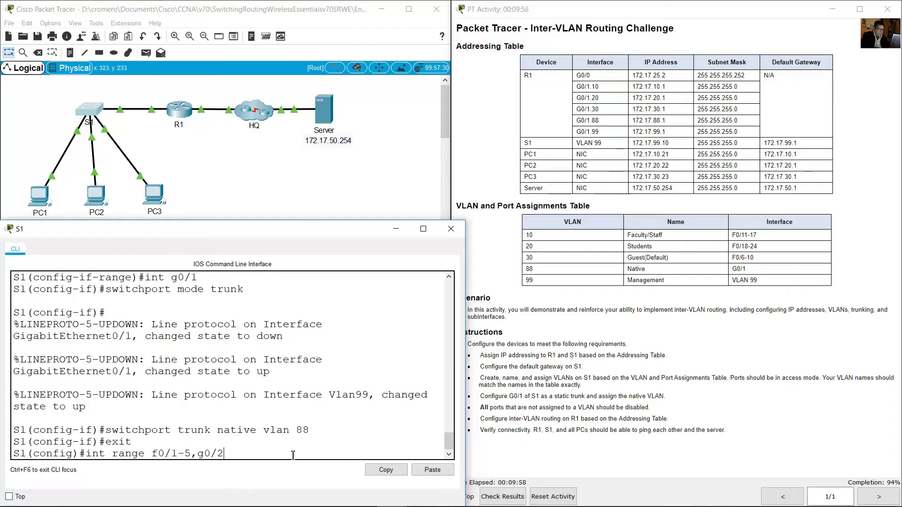
text(2)
key(Return)
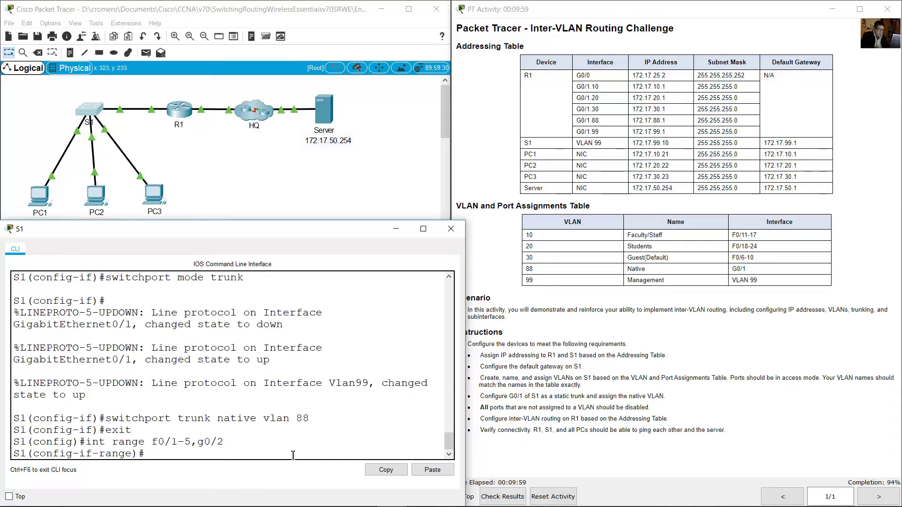
- Shut down the F0/1-5 and G0/2 port range, then exit interface range configuration
click(567, 407)
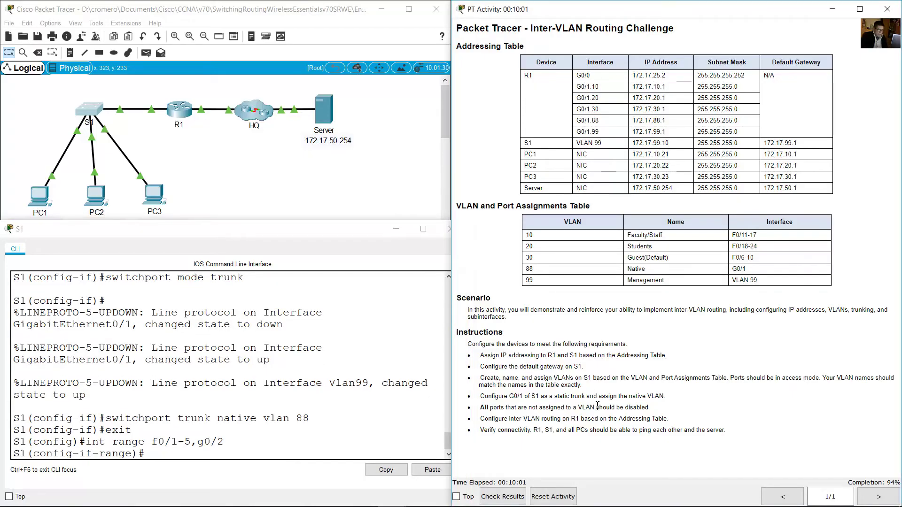
drag(597, 407, 659, 409)
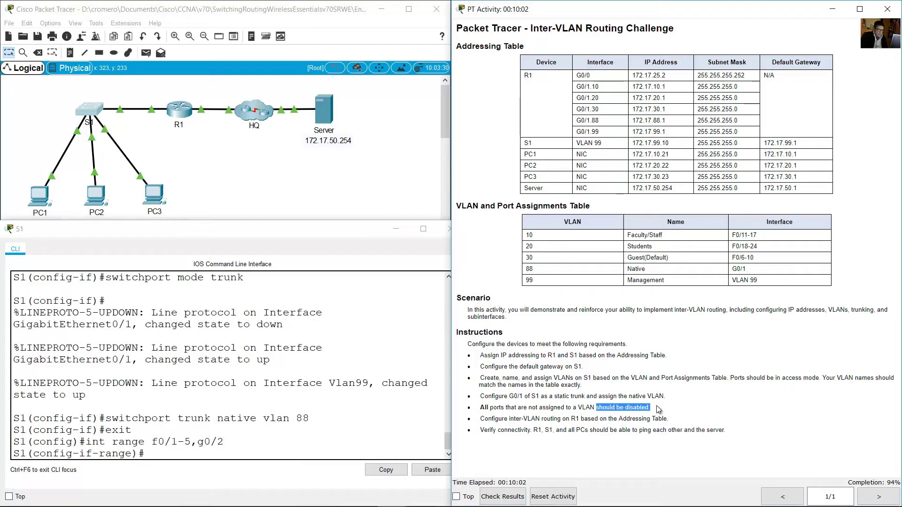
click(357, 451)
text(utdown)
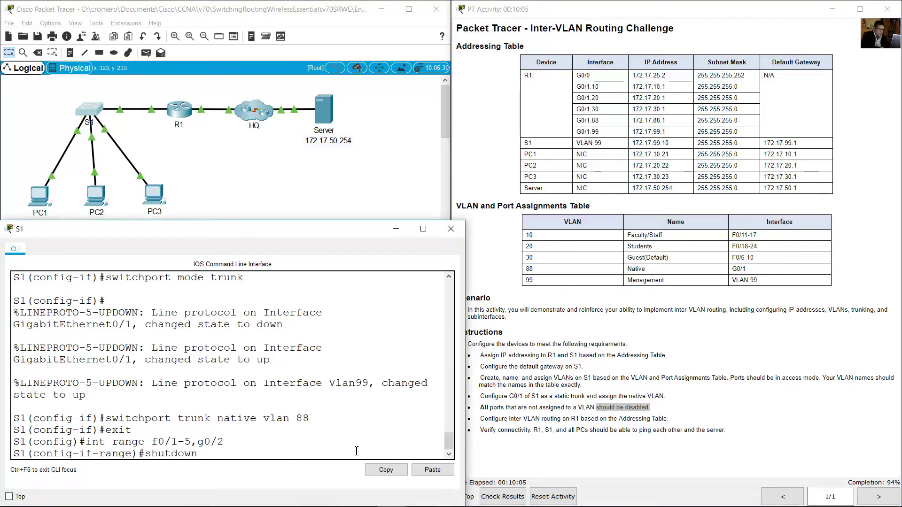
key(Return)
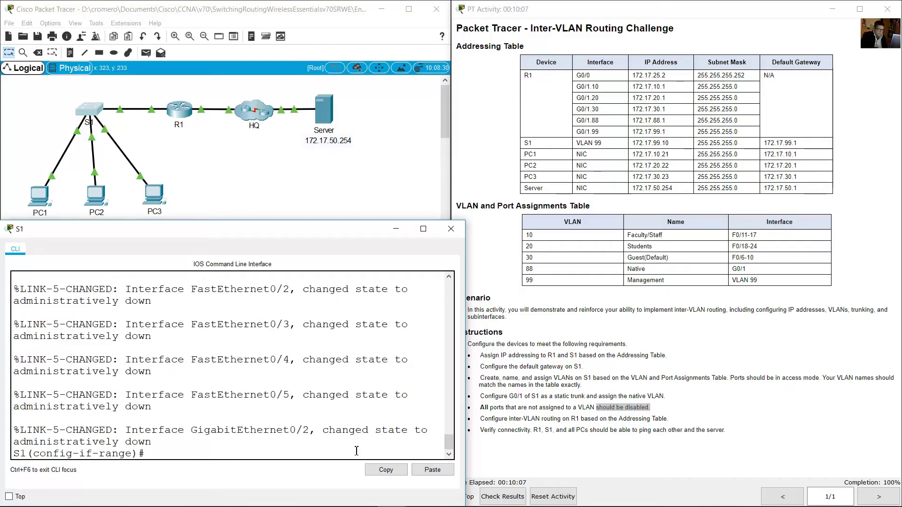
text(exit)
key(Return)
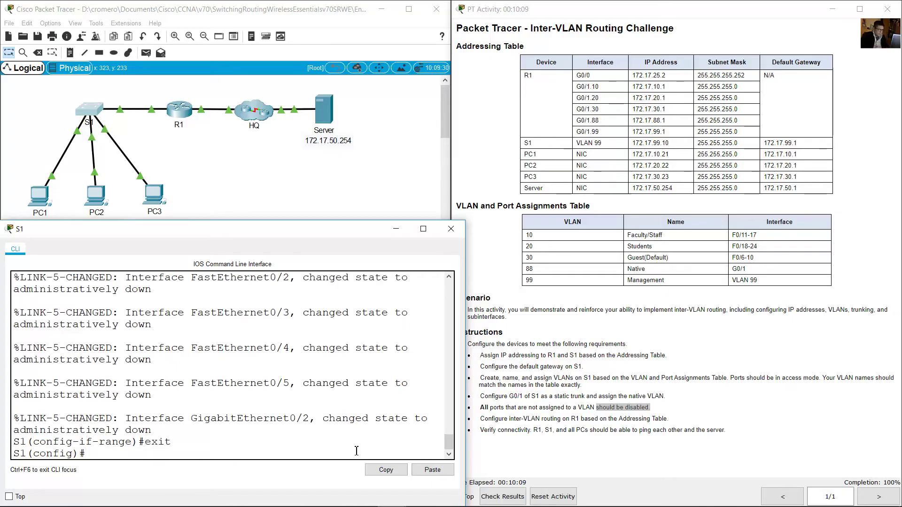
click(470, 414)
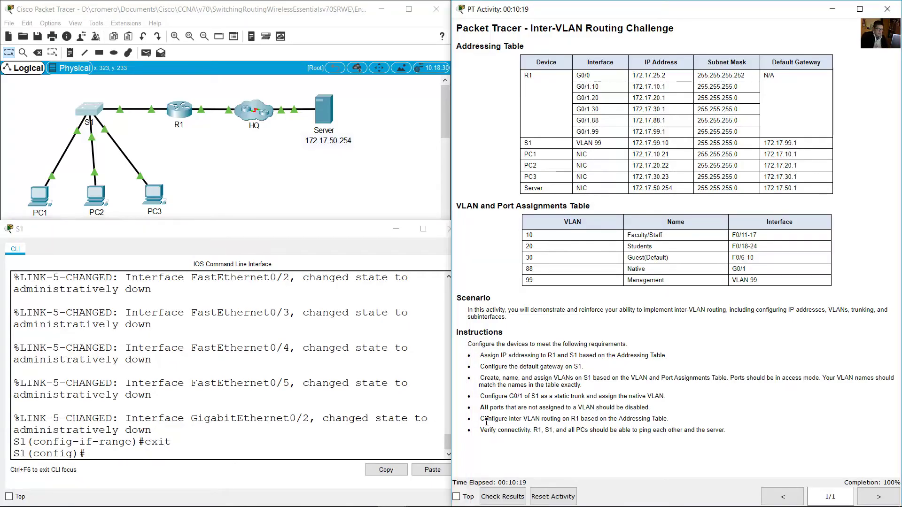
- Scroll back through R1's CLI to review its inter-VLAN subinterface configuration lines
drag(485, 420, 632, 411)
click(176, 113)
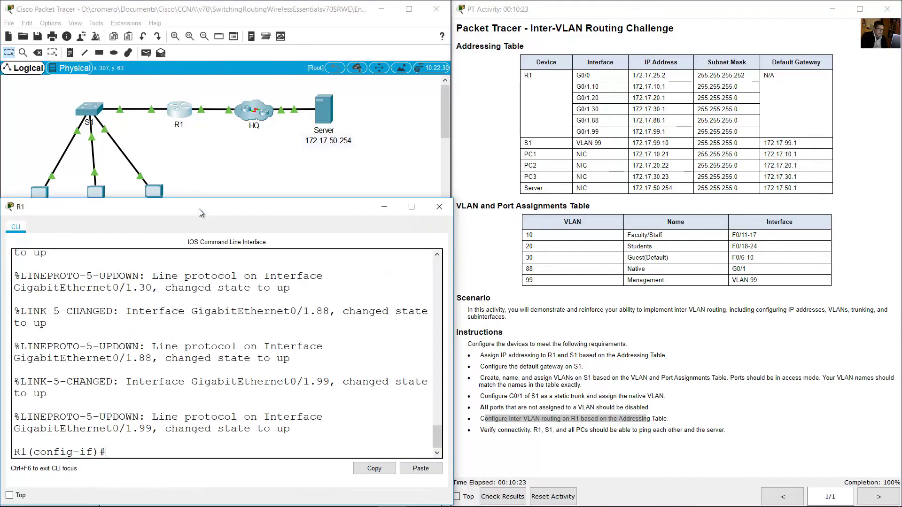
scroll(236, 411, up, 4)
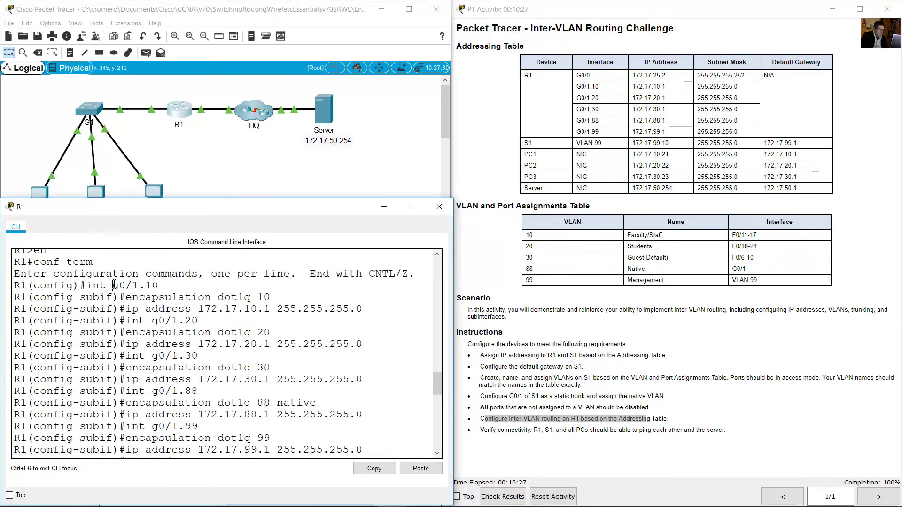
drag(113, 285, 165, 433)
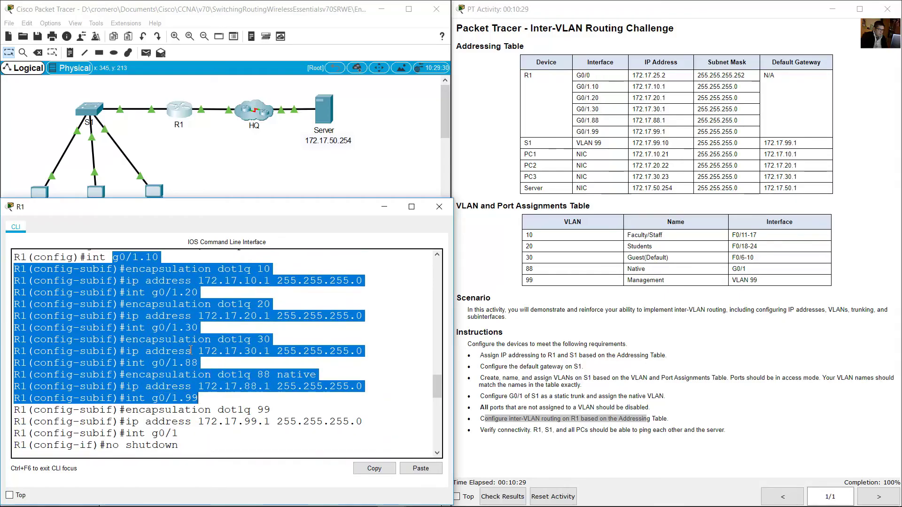
click(104, 262)
drag(104, 262, 178, 445)
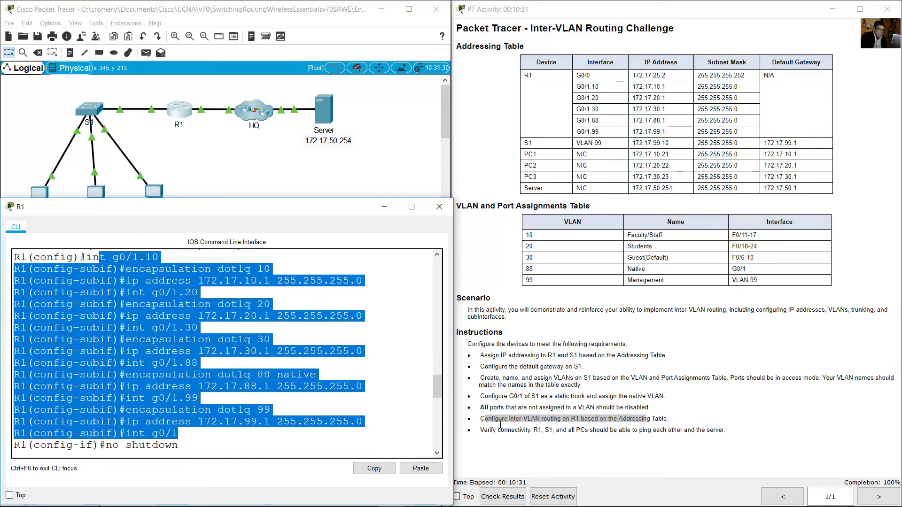
click(498, 438)
drag(483, 430, 610, 430)
- From PC1's Command Prompt, ping PC2 at 172.17.20.22
click(289, 168)
click(39, 195)
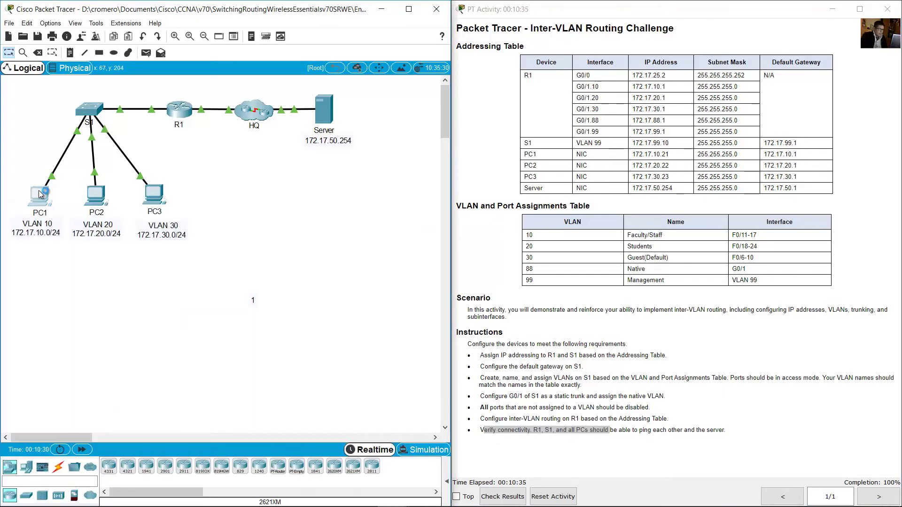
drag(432, 129, 141, 234)
click(217, 277)
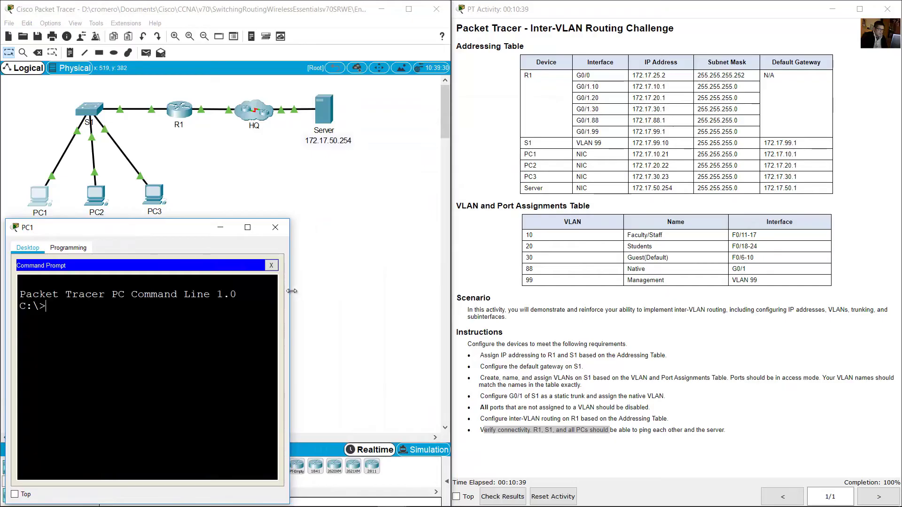
drag(289, 290, 511, 294)
text(ping)
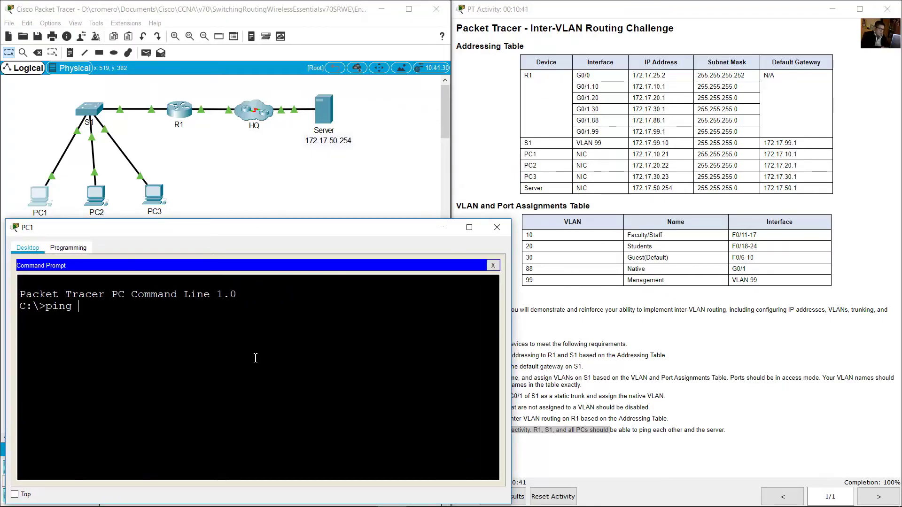
click(230, 212)
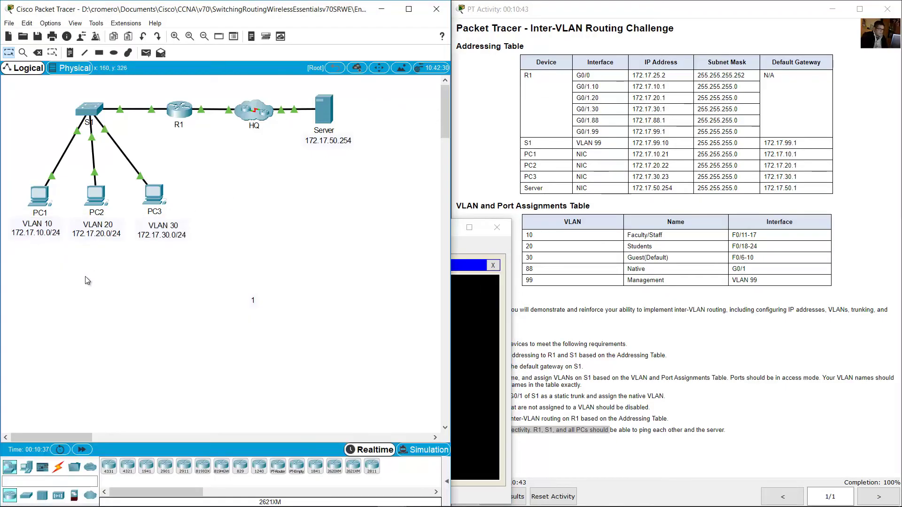
click(96, 195)
click(632, 164)
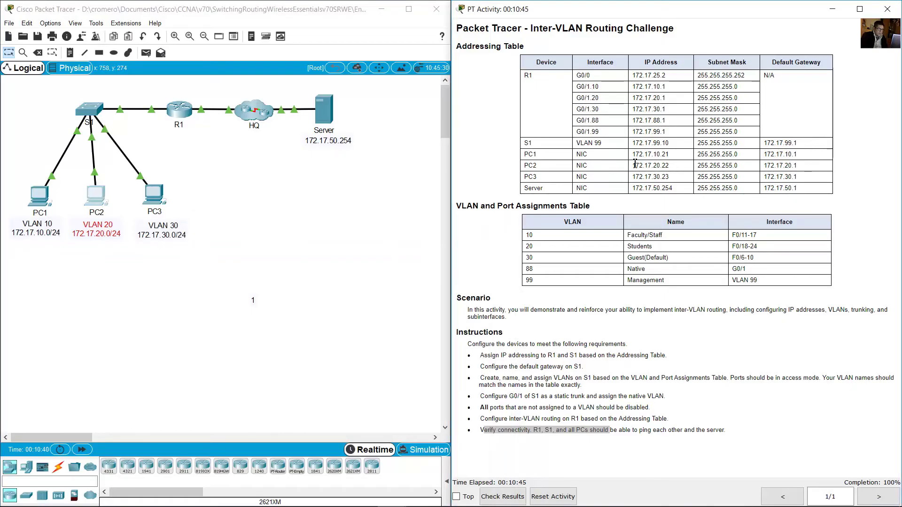
drag(632, 164, 669, 167)
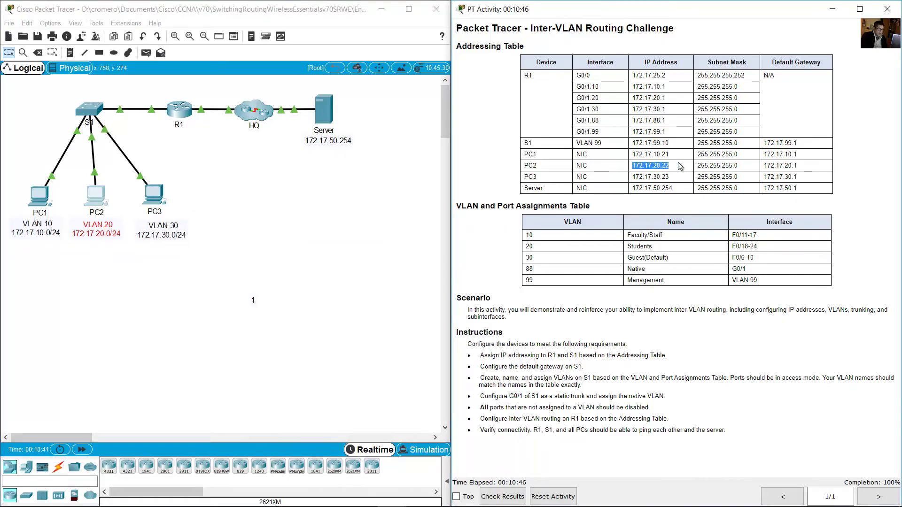
click(39, 197)
text(172.)
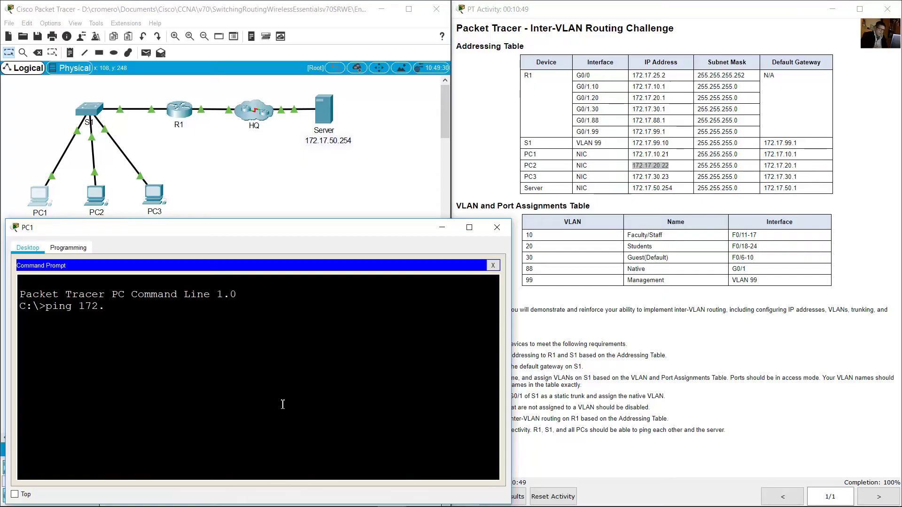
text(17.20.22)
key(Return)
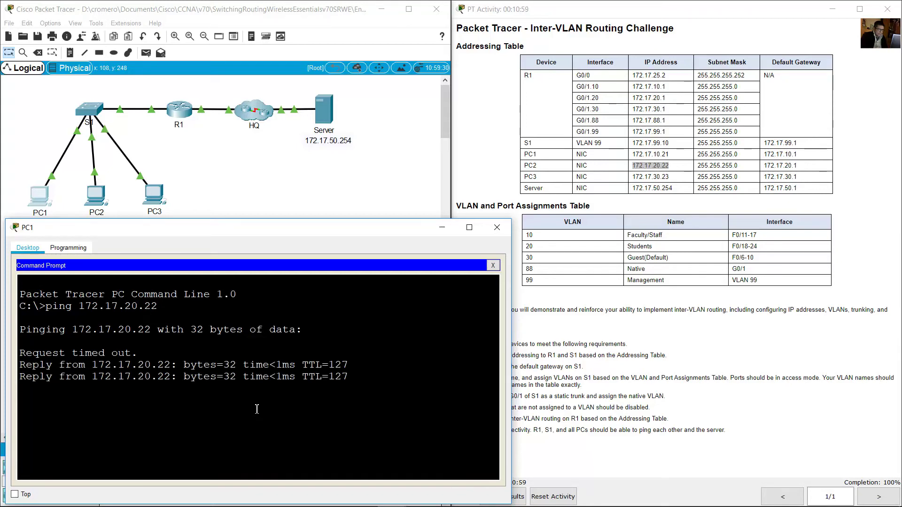
- Ping PC3 at 172.17.30.23 from PC1 by editing the previous ping command
click(179, 205)
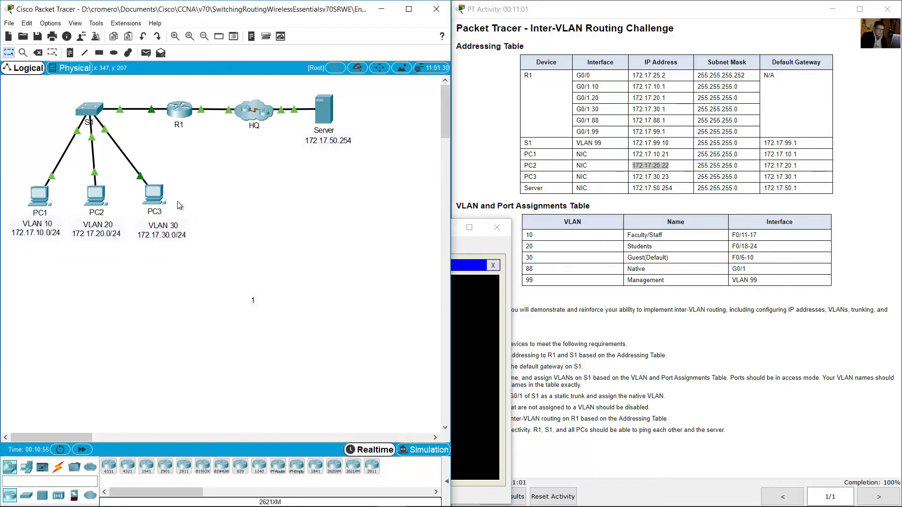
drag(63, 242, 14, 181)
drag(206, 313, 151, 171)
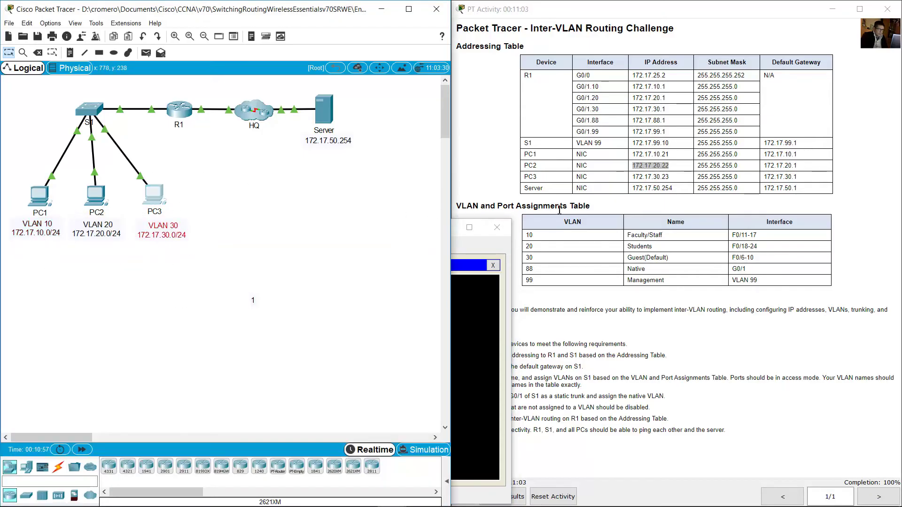
drag(652, 179, 670, 180)
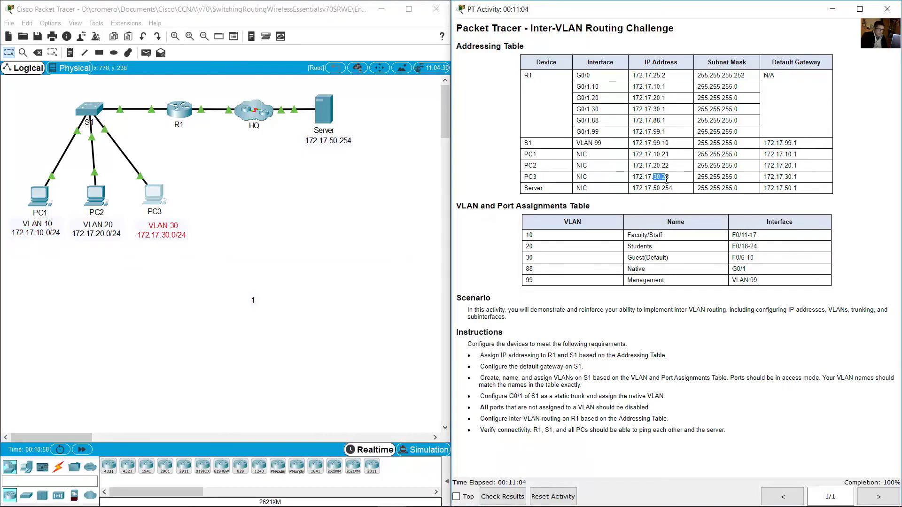
click(42, 198)
key(Up)
key(BackSpace)
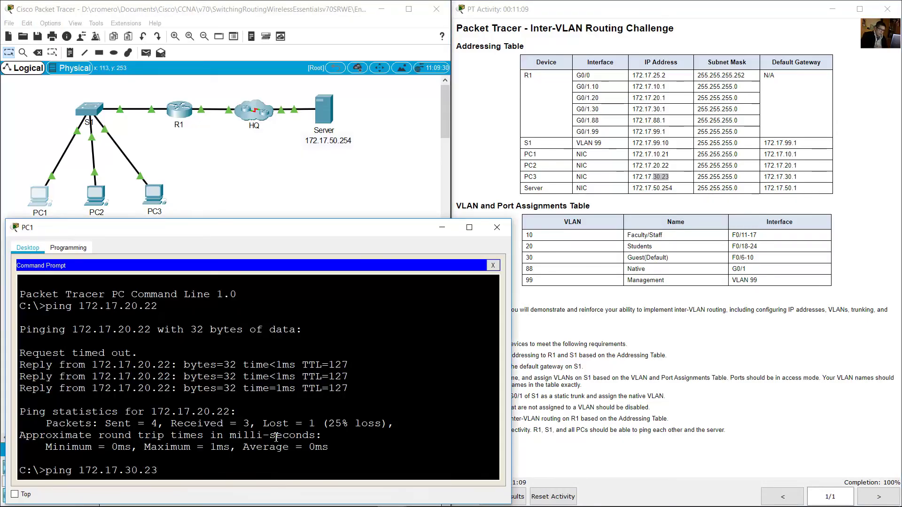
text(30.23)
key(Return)
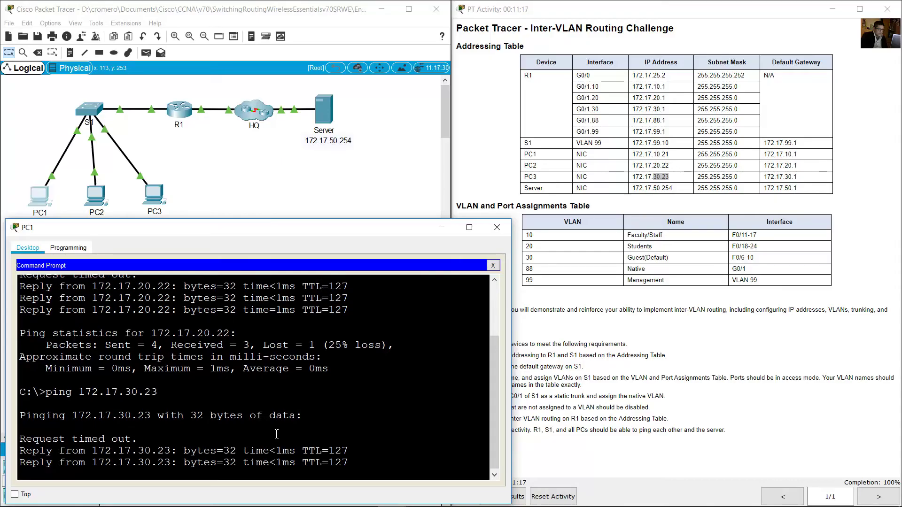
- Ping S1's management address 172.17.99.10 from PC1, repeating it until all replies succeed
click(11, 99)
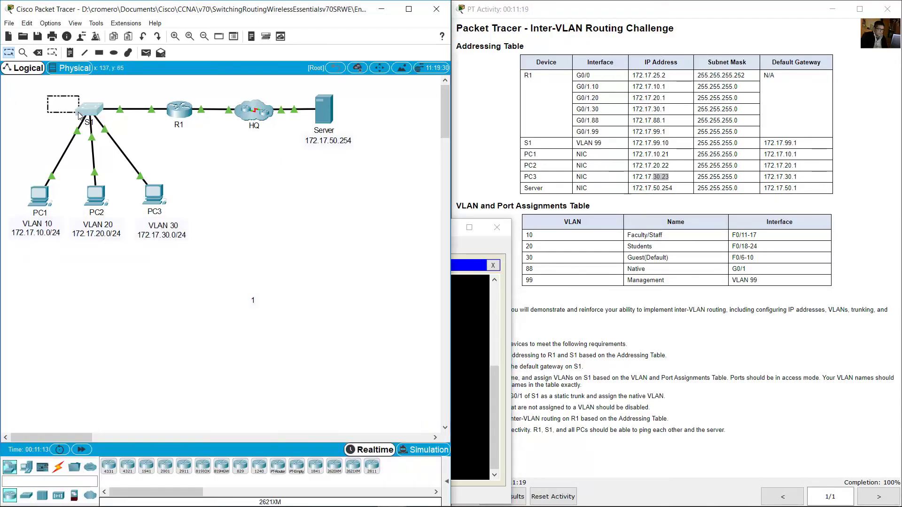
drag(669, 143, 636, 143)
click(39, 195)
key(Up)
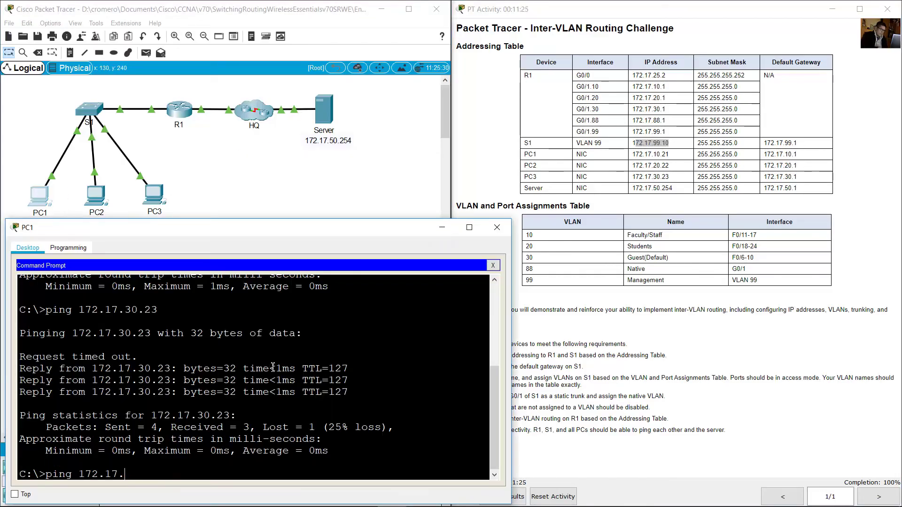
text(99.10)
key(Return)
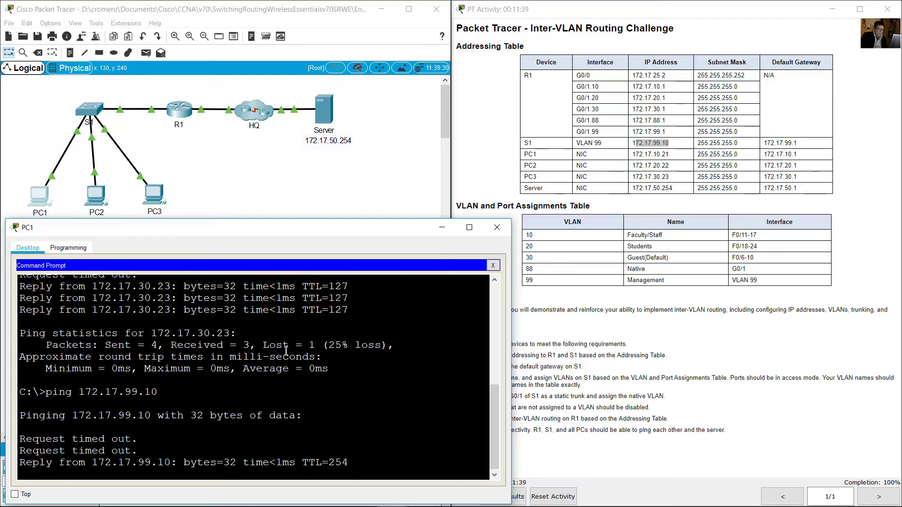
key(Up)
key(Return)
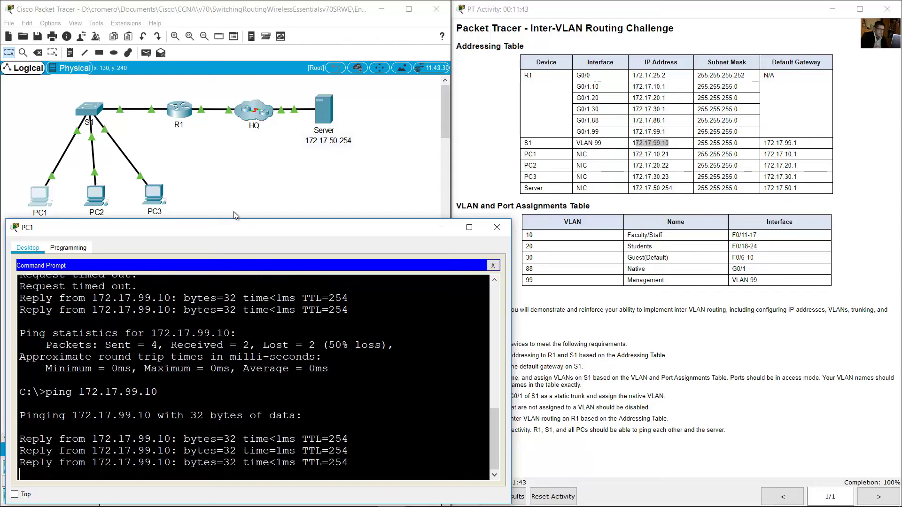
- Ping R1's gateway address 172.17.10.1 from PC1
click(209, 159)
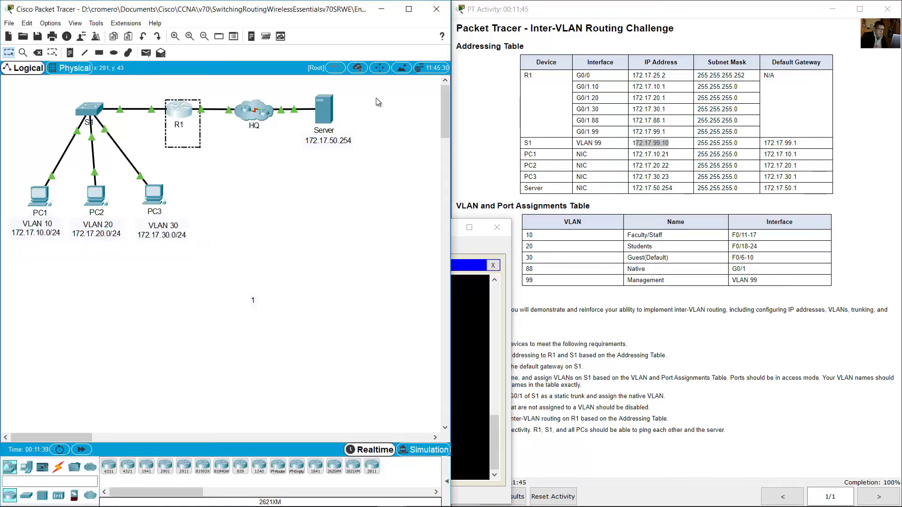
click(616, 115)
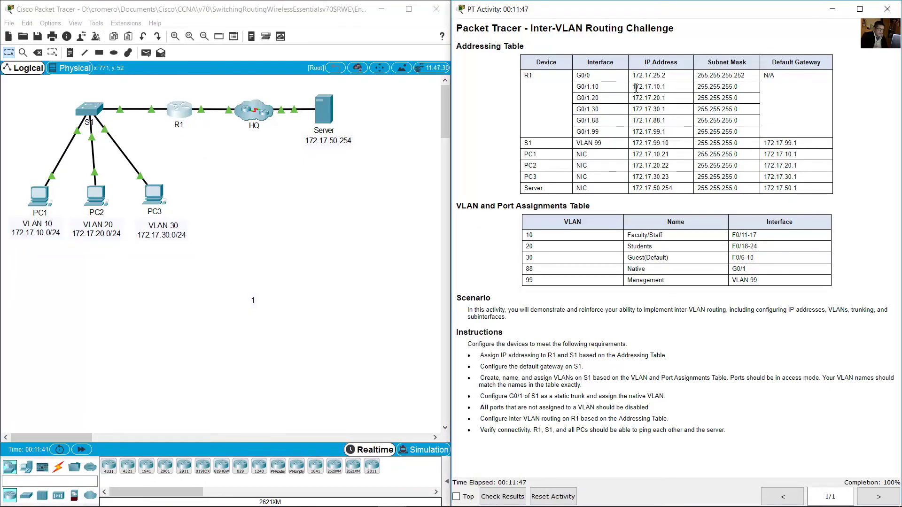
drag(636, 88, 665, 87)
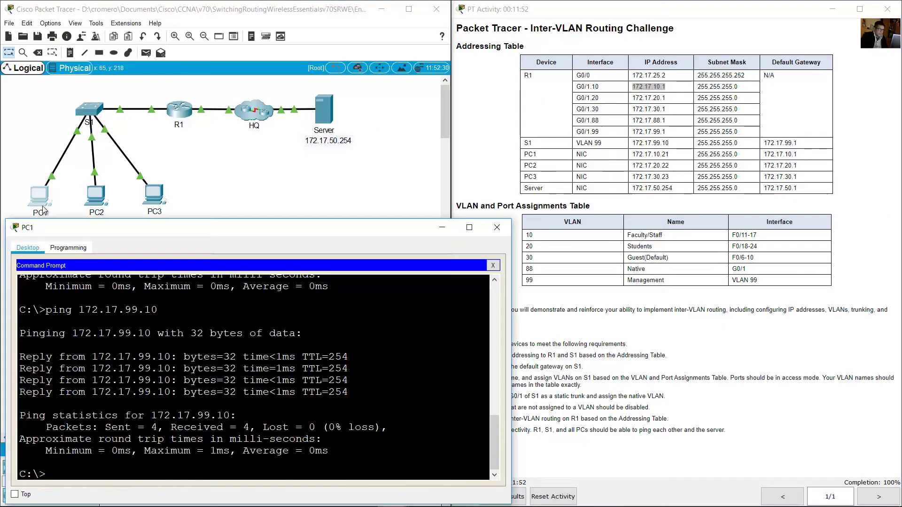
click(40, 197)
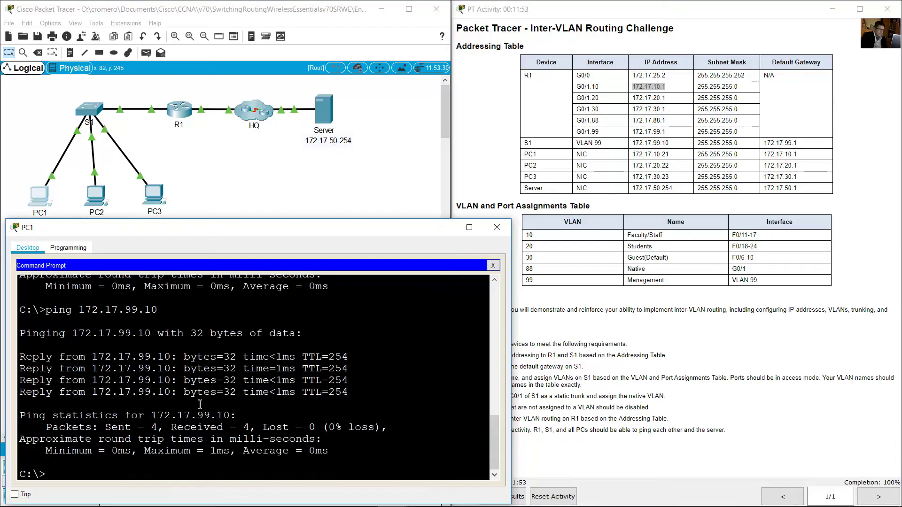
text(ping 172.17.)
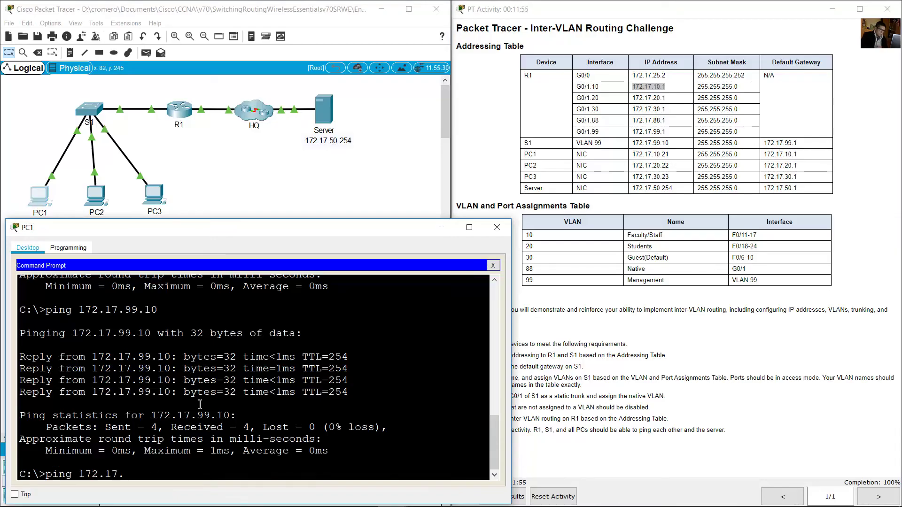
text(10.1)
key(Return)
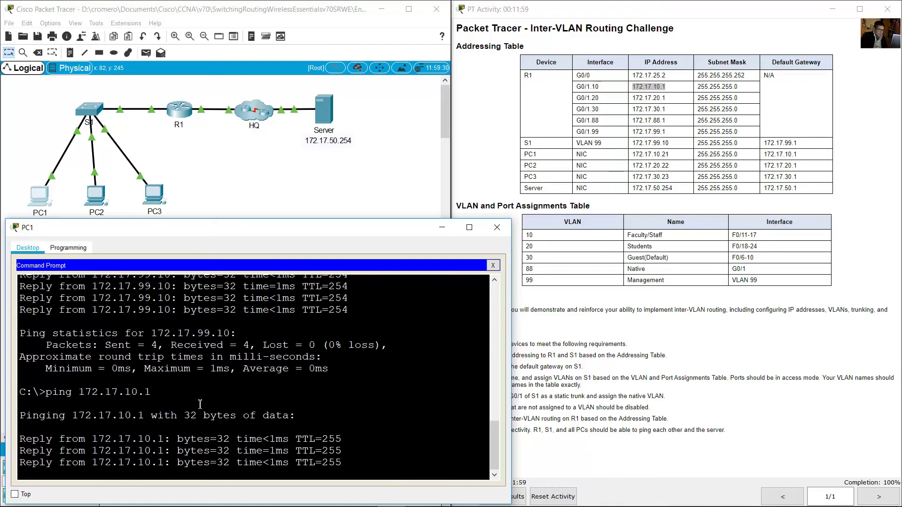
click(256, 172)
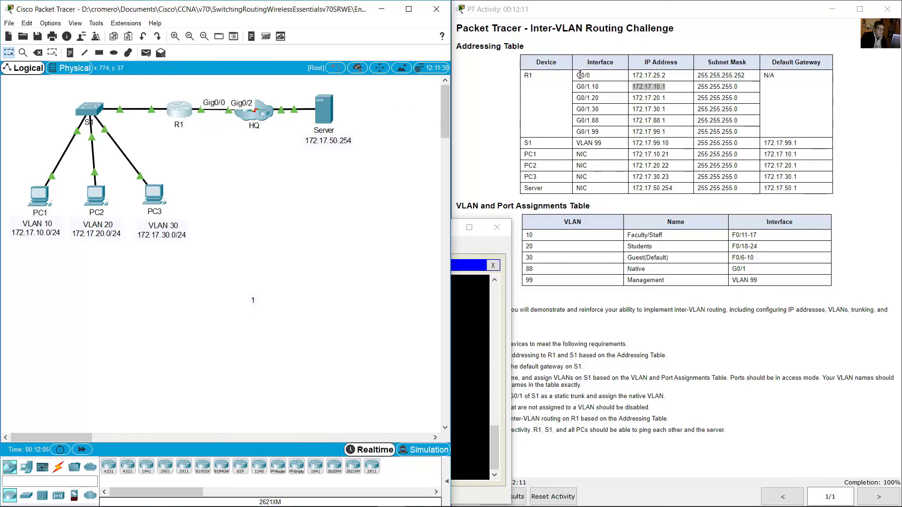
- Apply no shutdown on R1, then check show ip int brief for G0/0 at 172.17.25.2 and subinterfaces up
drag(579, 73, 668, 76)
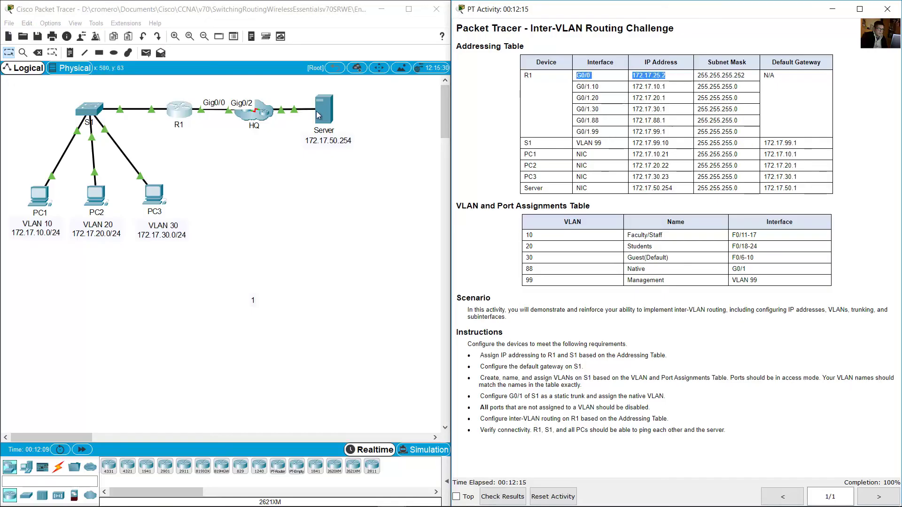
click(178, 111)
key(Return)
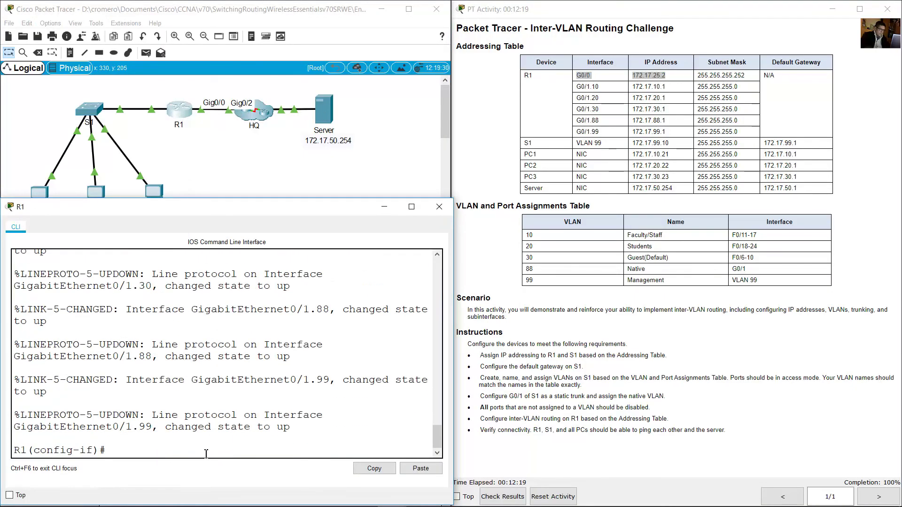
text(end)
key(Return)
text(show)
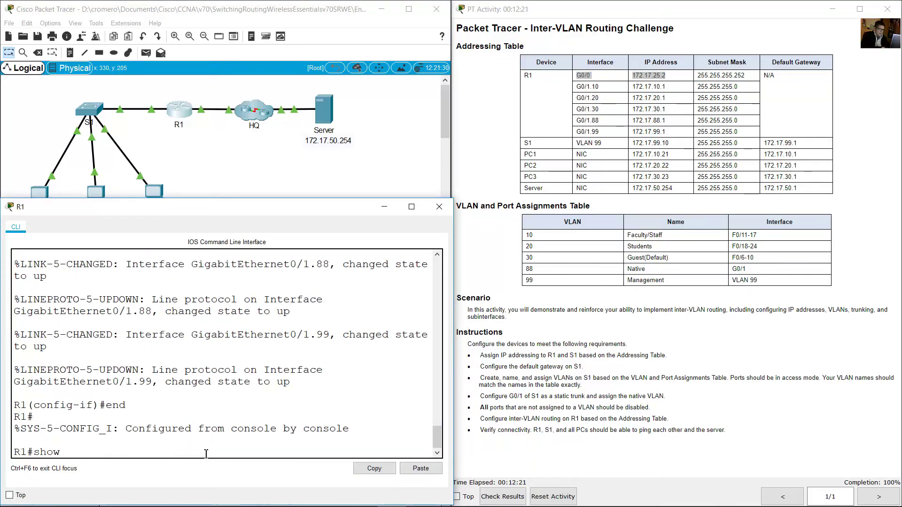
text( ip int brief)
key(Return)
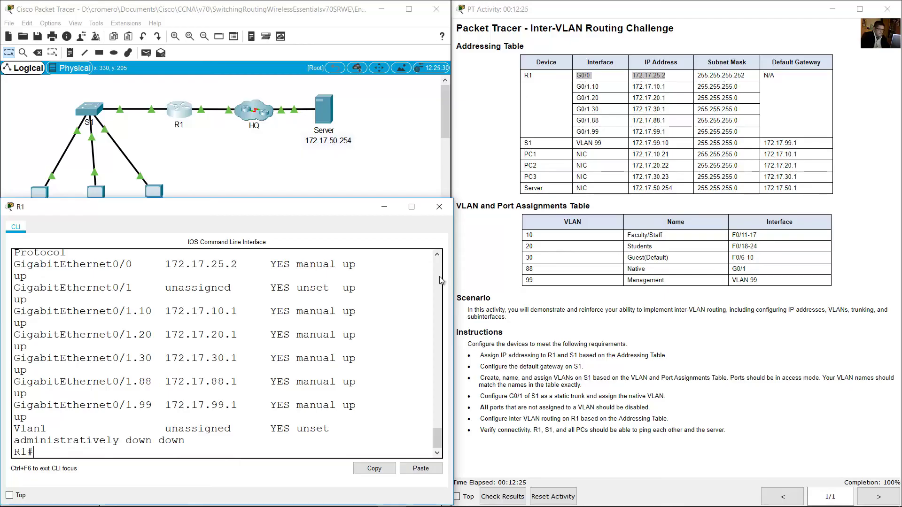
drag(451, 275, 609, 271)
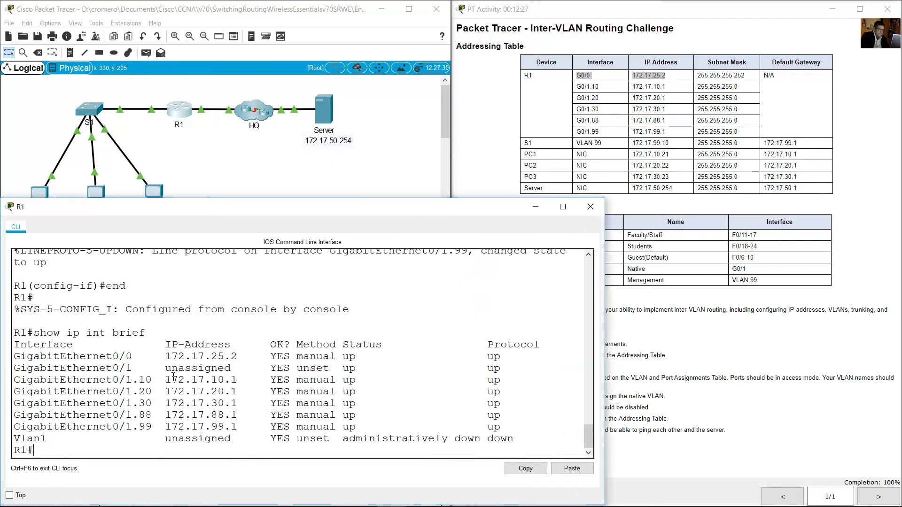
drag(52, 361, 502, 357)
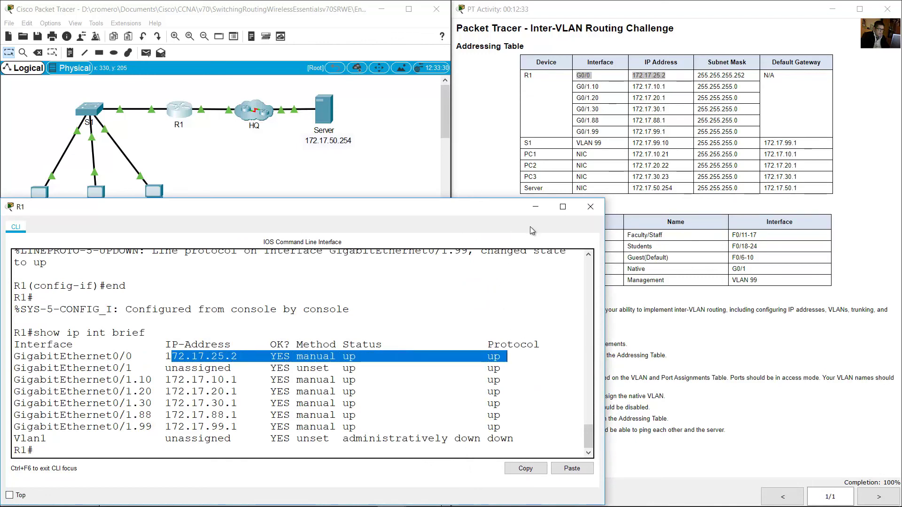
click(536, 207)
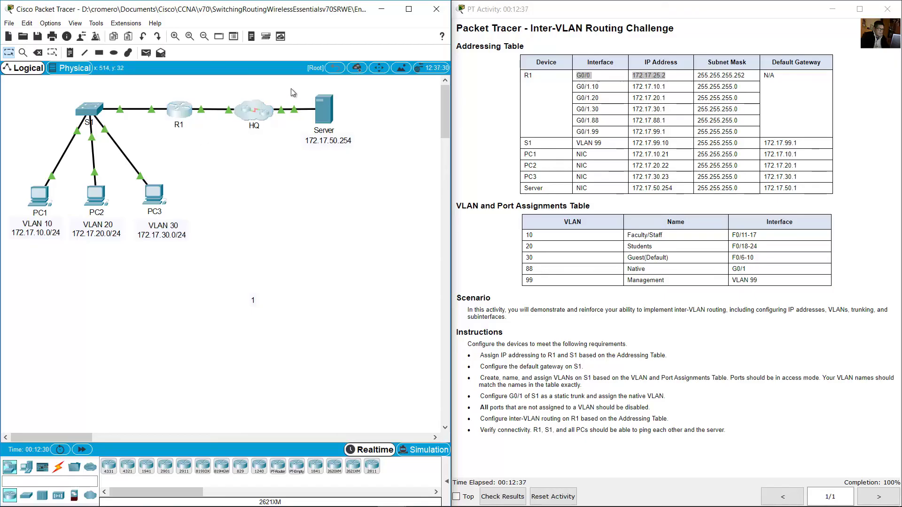
- Ping the server at 172.17.50.254 from PC1 twice until 4 of 4 replies, then check completion
click(40, 196)
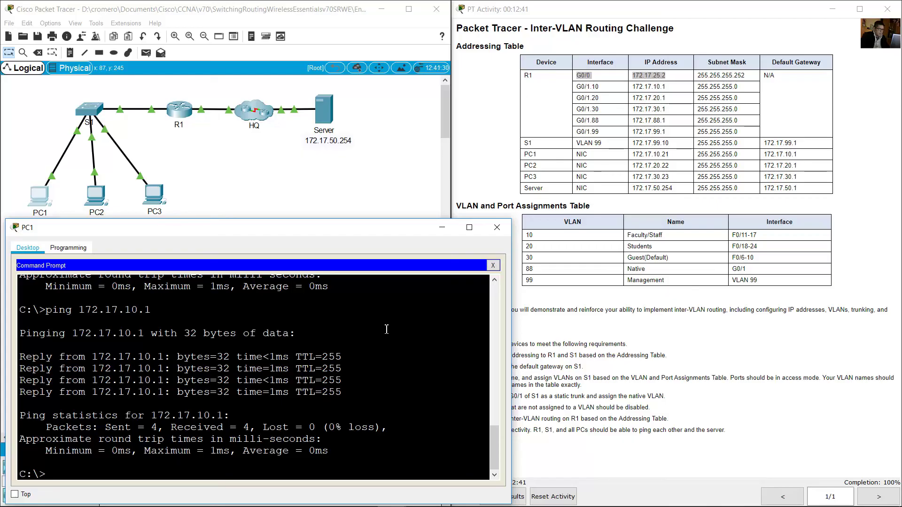
drag(635, 188, 672, 188)
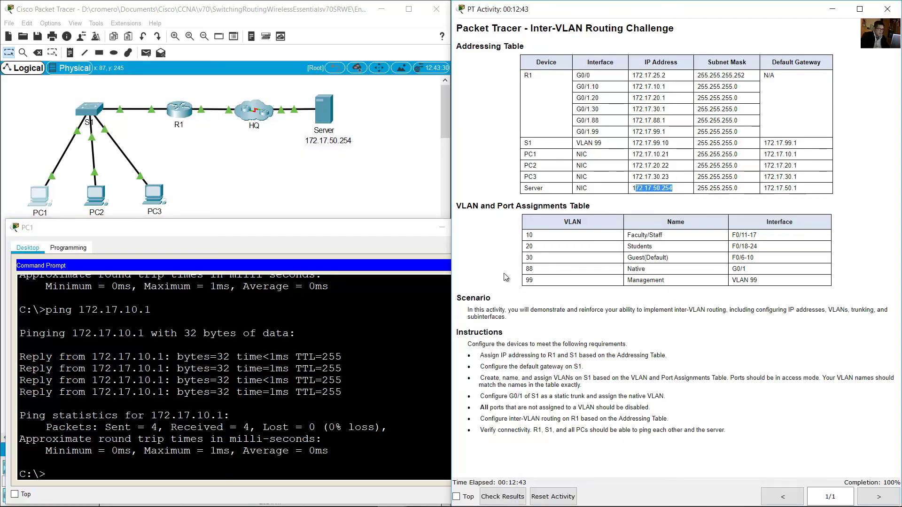
click(324, 368)
key(Up)
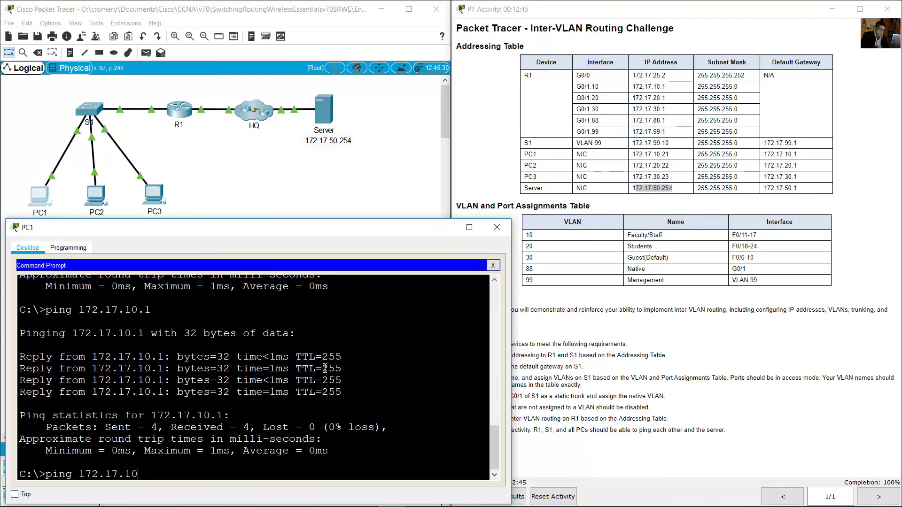
key(BackSpace)
key(BackSpace)
key(BackSpace)
key(BackSpace)
text(50.254)
key(Return)
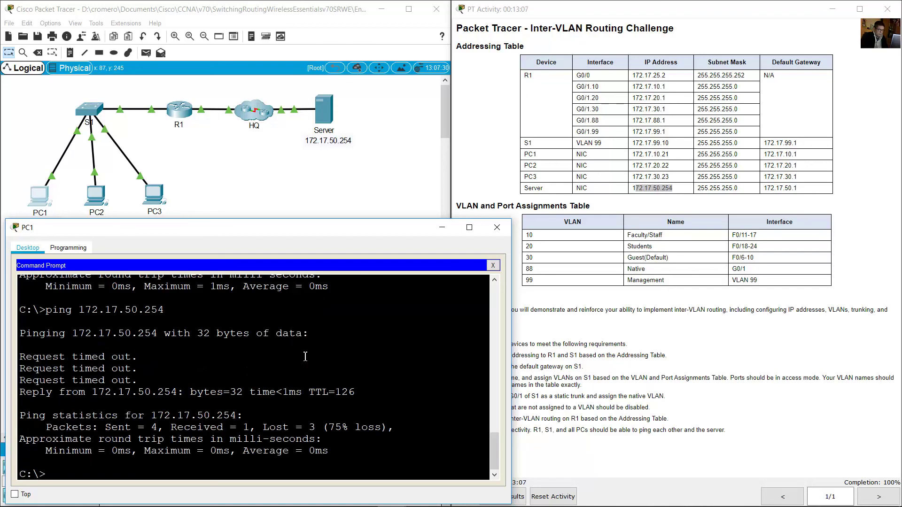
key(Up)
key(Return)
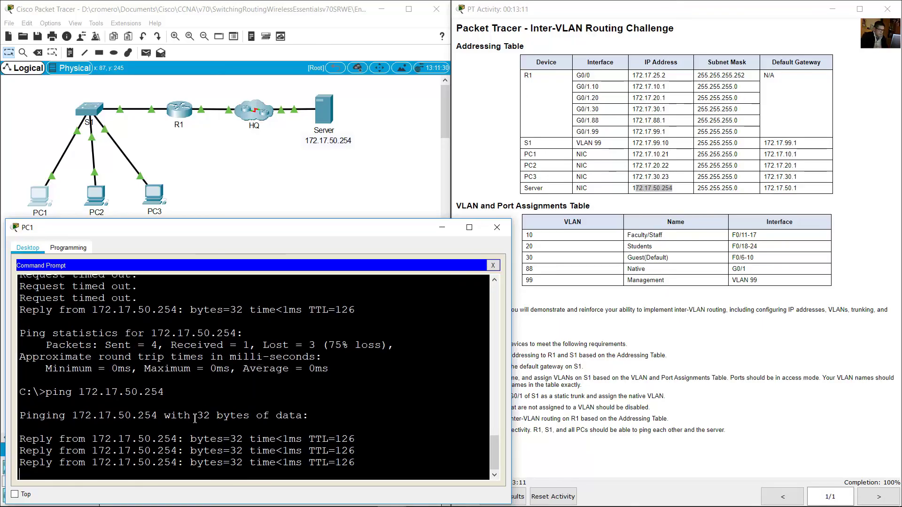
click(748, 400)
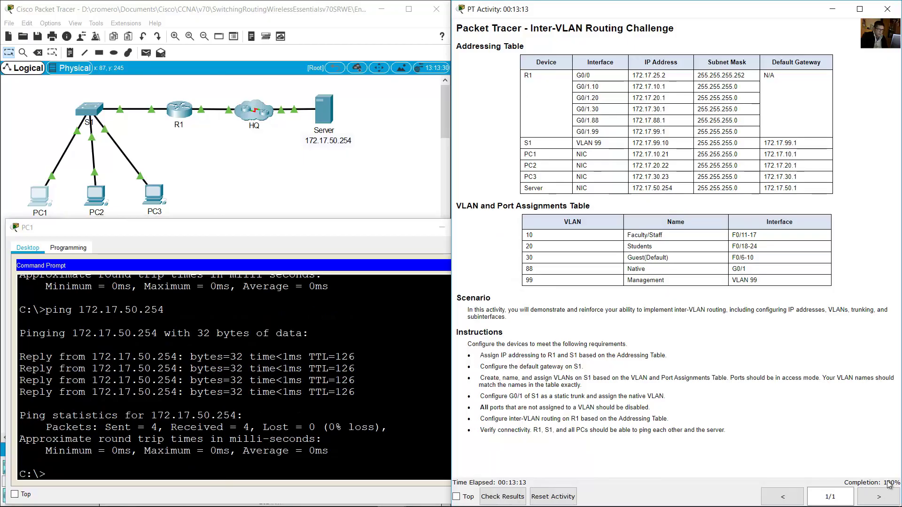